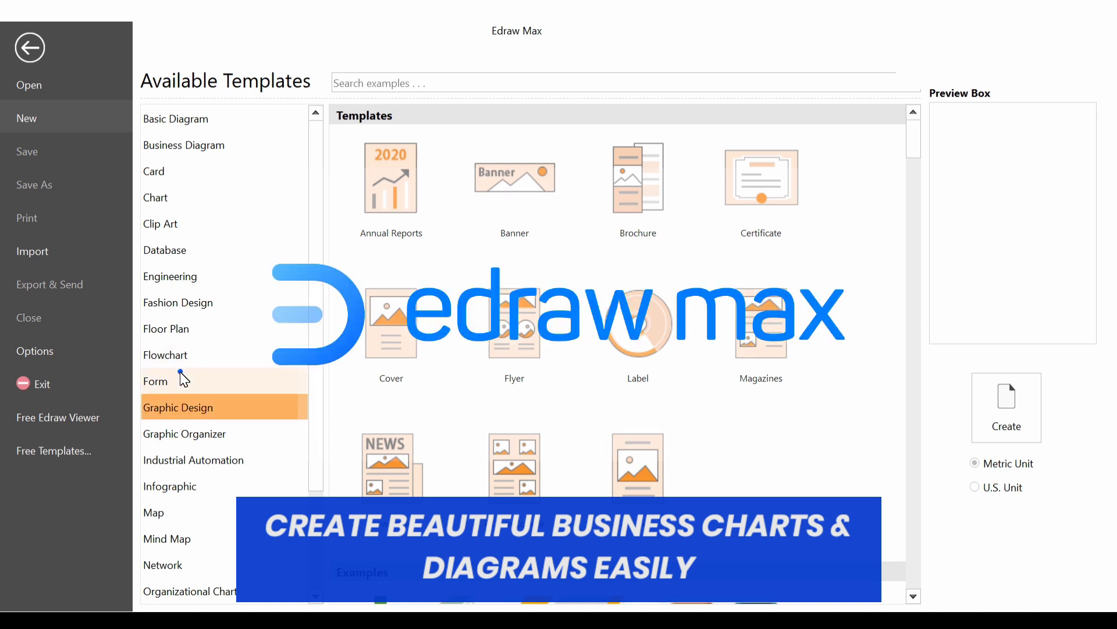
Browse the Edraw Max template categories from Form up through Card.
left_click(198, 380)
left_click(183, 353)
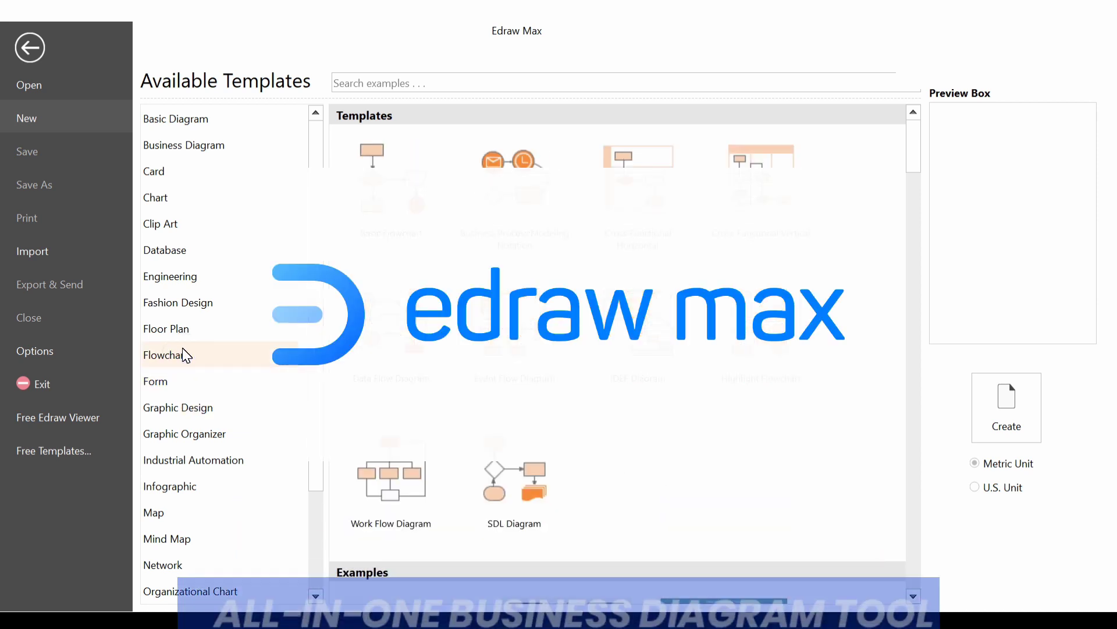
left_click(183, 328)
left_click(182, 303)
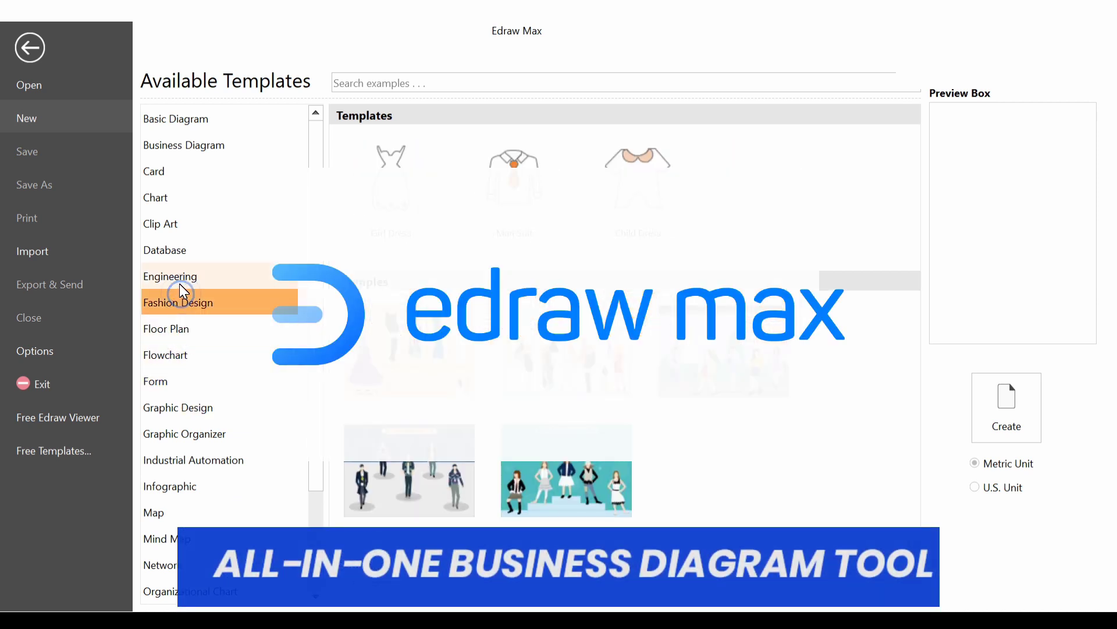
left_click(181, 279)
left_click(176, 251)
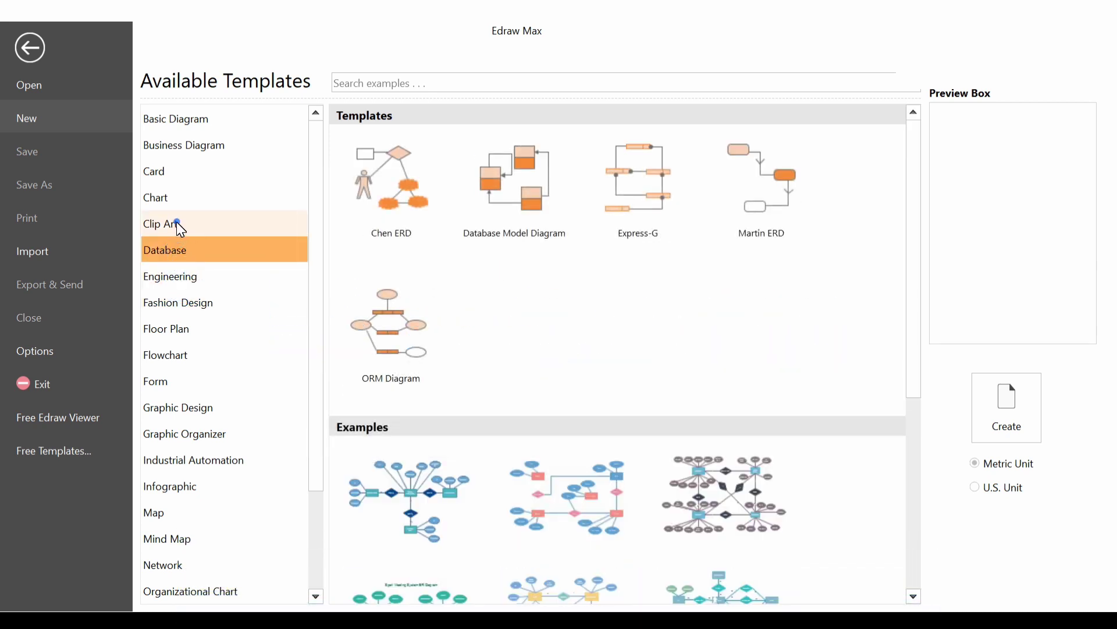
left_click(172, 223)
left_click(177, 200)
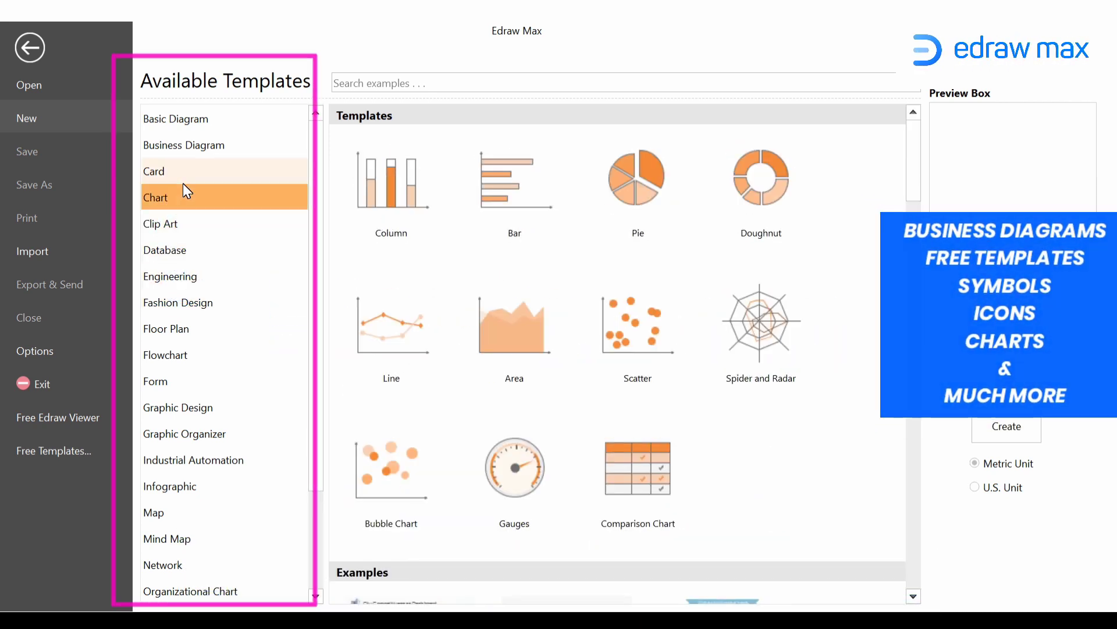
left_click(183, 170)
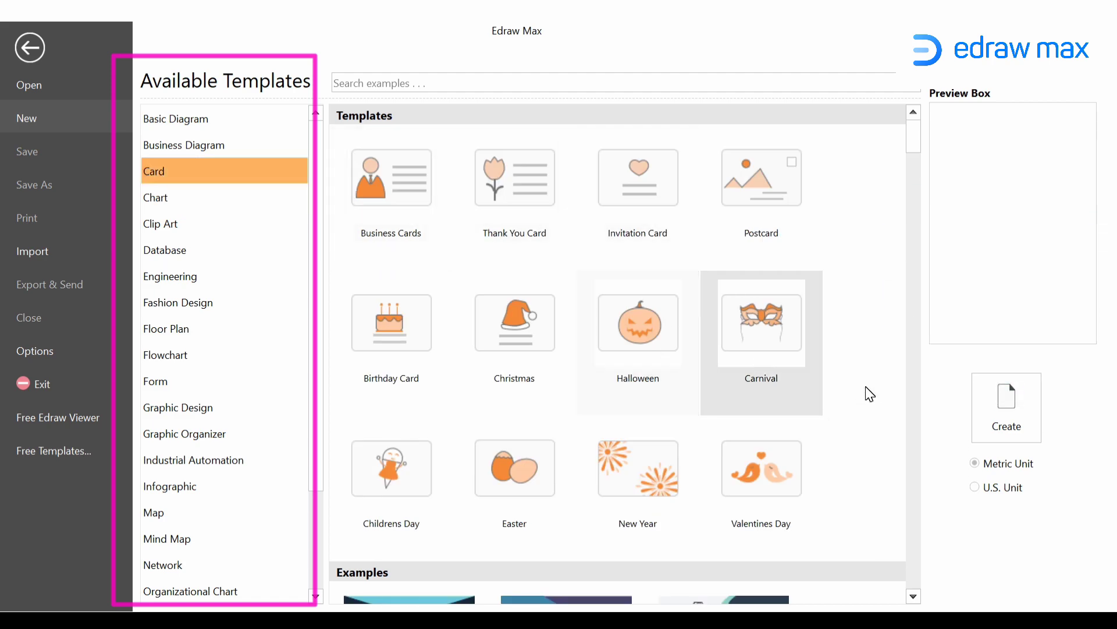
Open the iPhone wireframe template and select the top red bar's 'Your Text Here' label.
scroll(931, 232, "down", 10)
left_click_drag(933, 295, 943, 536)
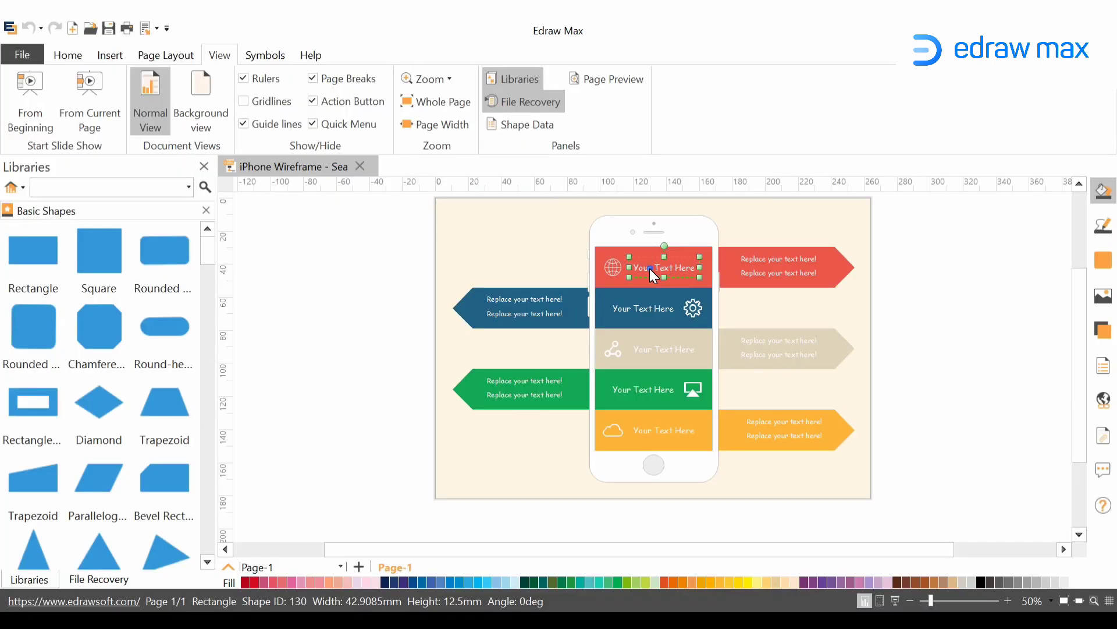
double_click(649, 268)
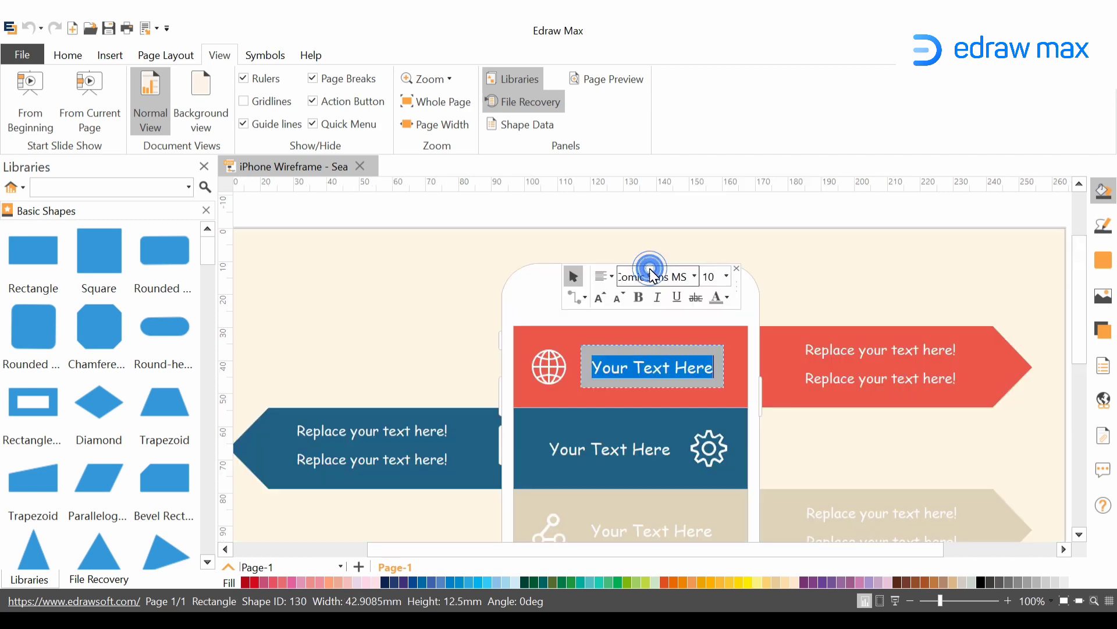
left_click(646, 372)
triple_click(643, 369)
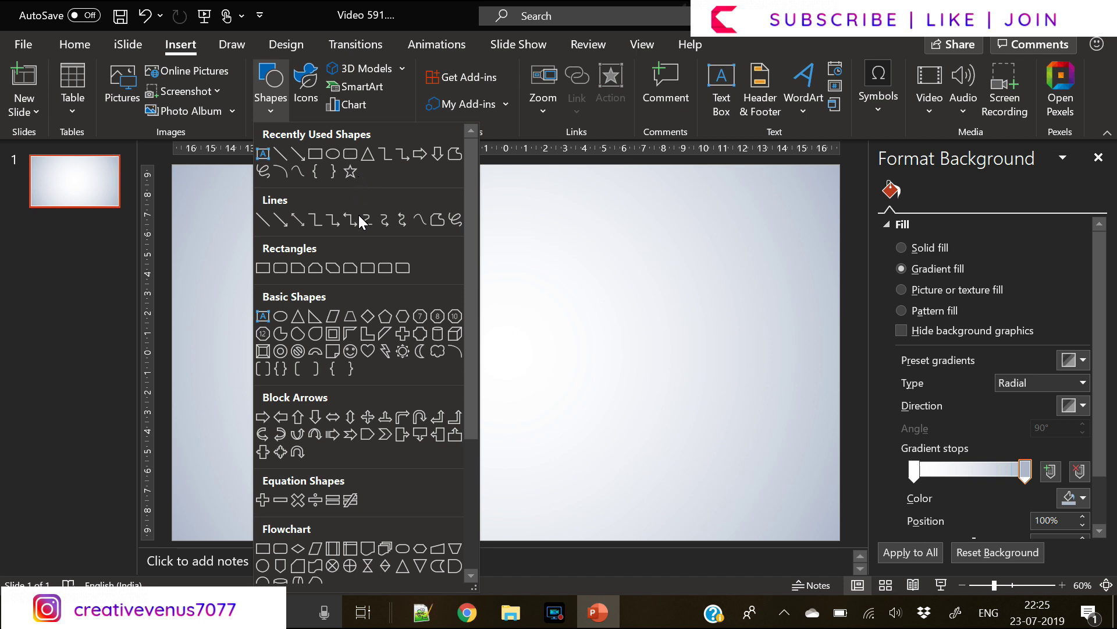
Draw a blue square on the left side of the slide.
left_click(314, 153)
left_click_drag(325, 351, 365, 394)
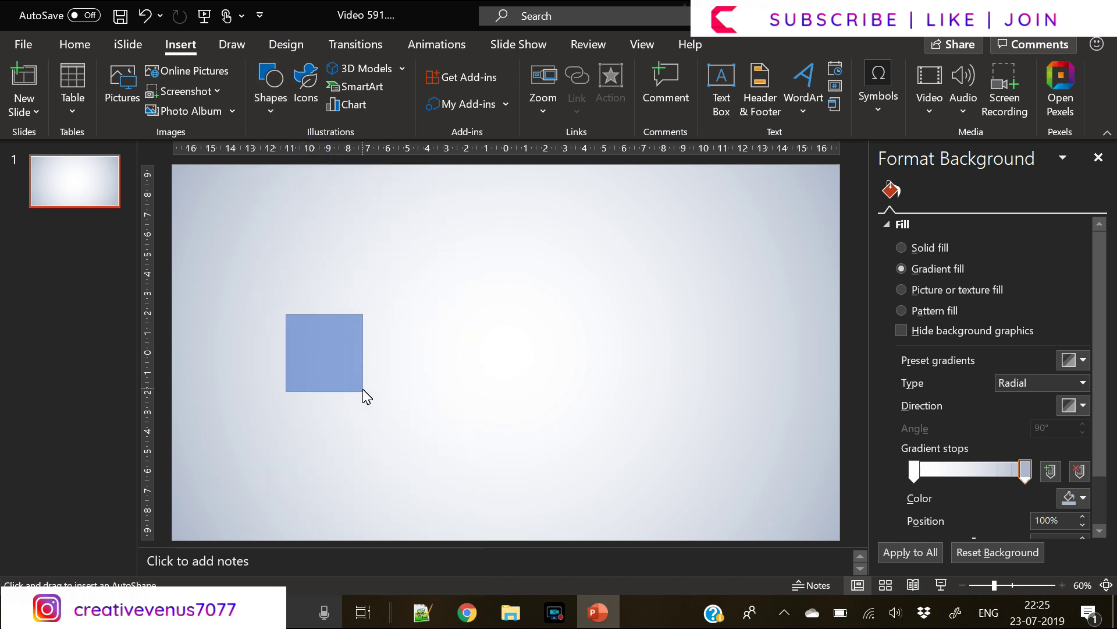
left_click_drag(329, 347, 340, 383)
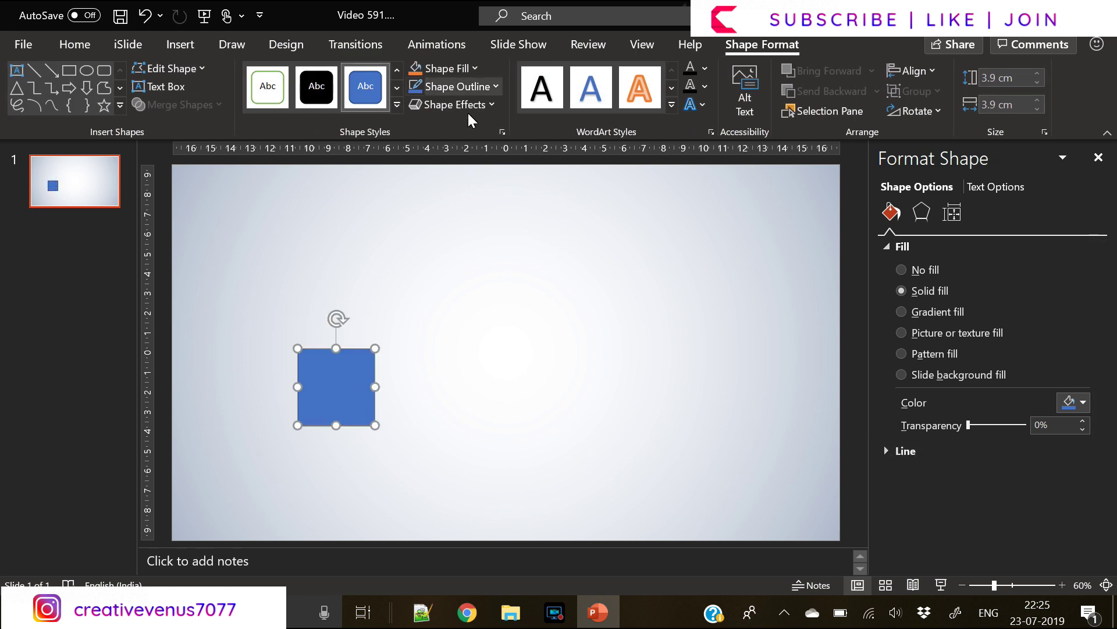
Remove the square's outline and nudge it into position.
left_click(479, 87)
left_click(436, 268)
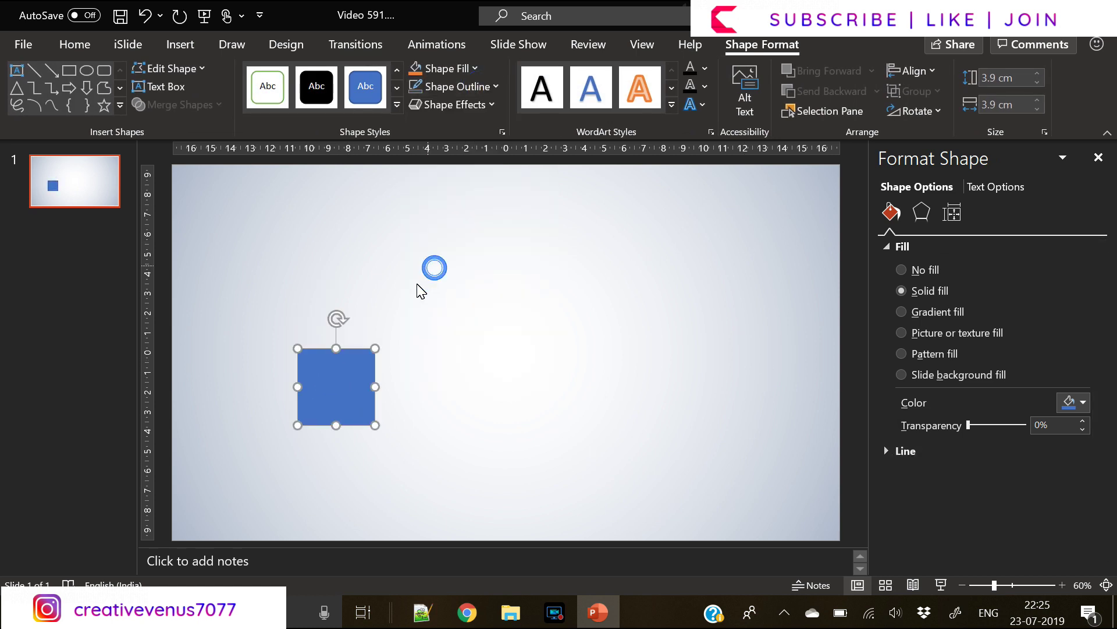
left_click_drag(357, 393, 360, 377)
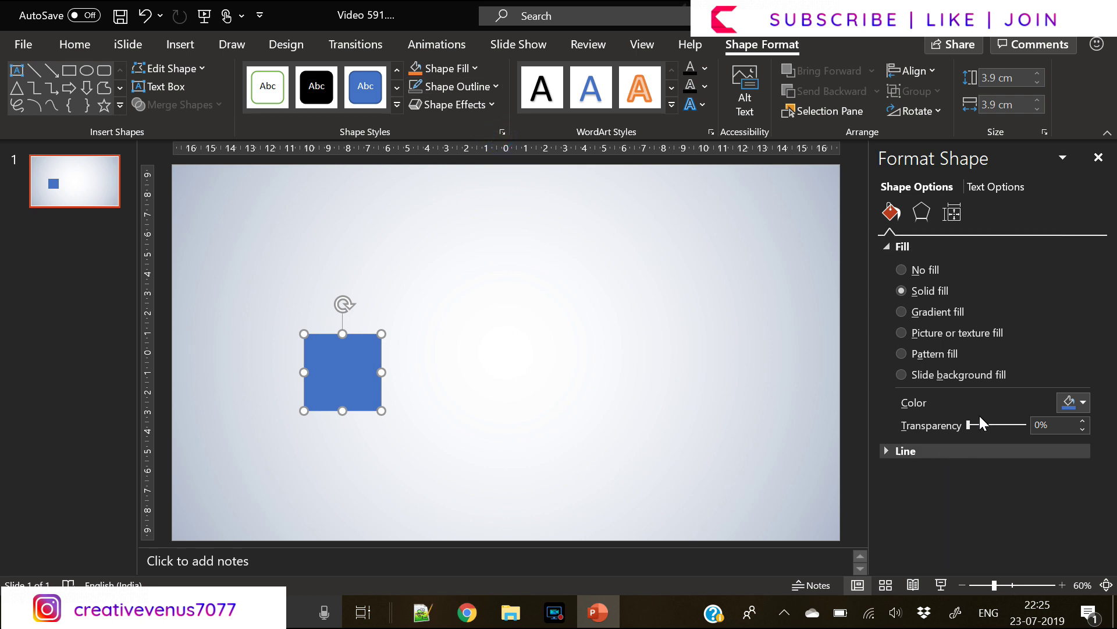
left_click(909, 454)
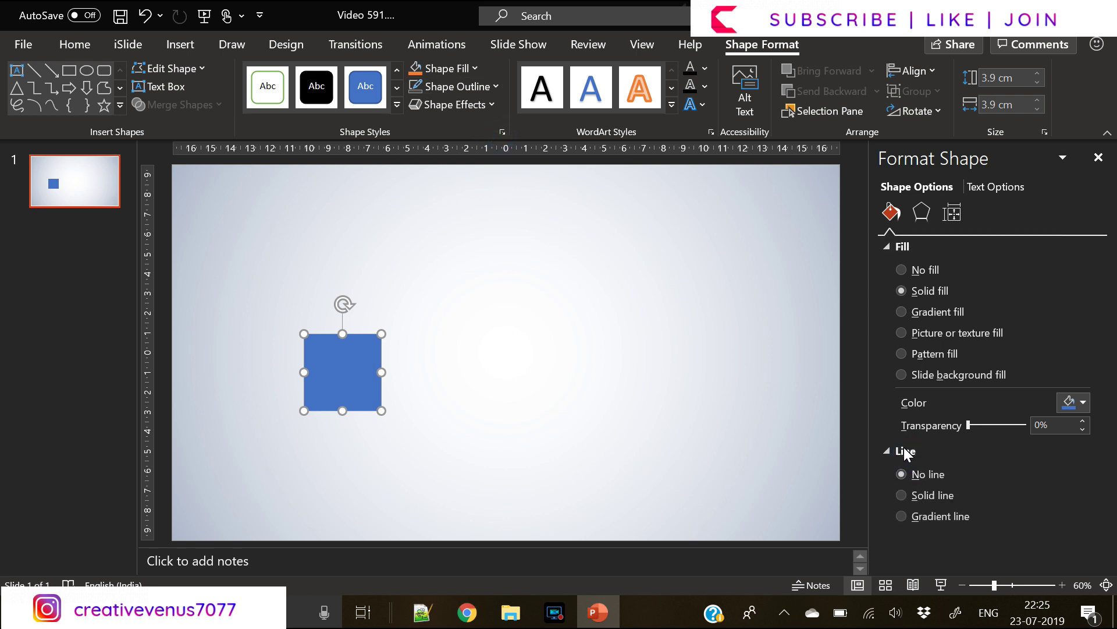
left_click(905, 452)
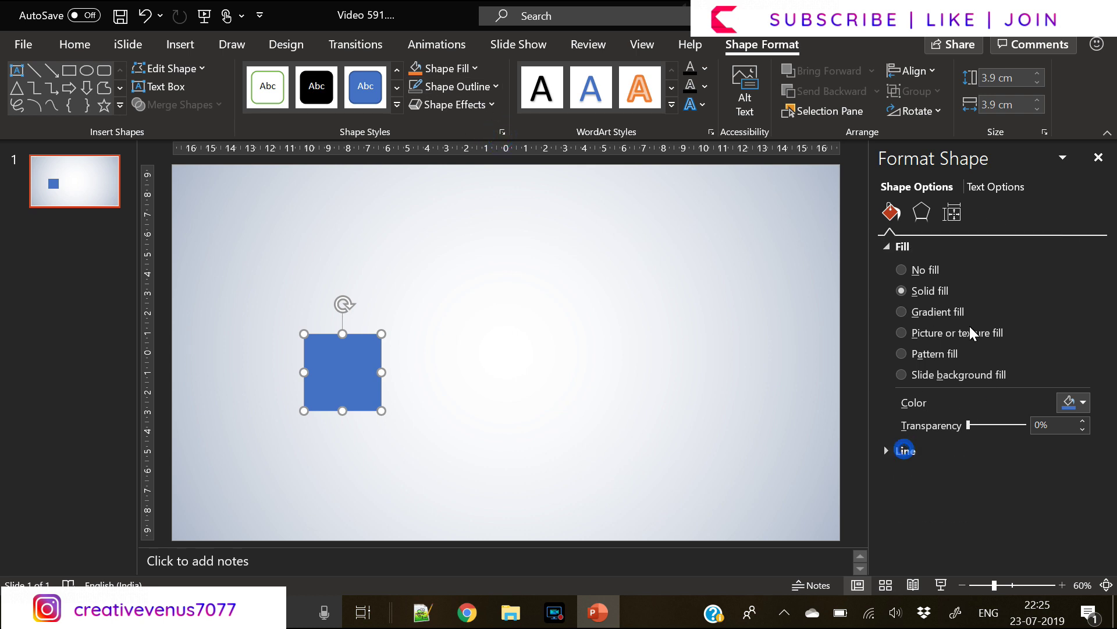
left_click(921, 212)
Apply an isometric Parallel 3-D rotation preset to the square (314.7°, 324.6°, 60.2°).
left_click(928, 348)
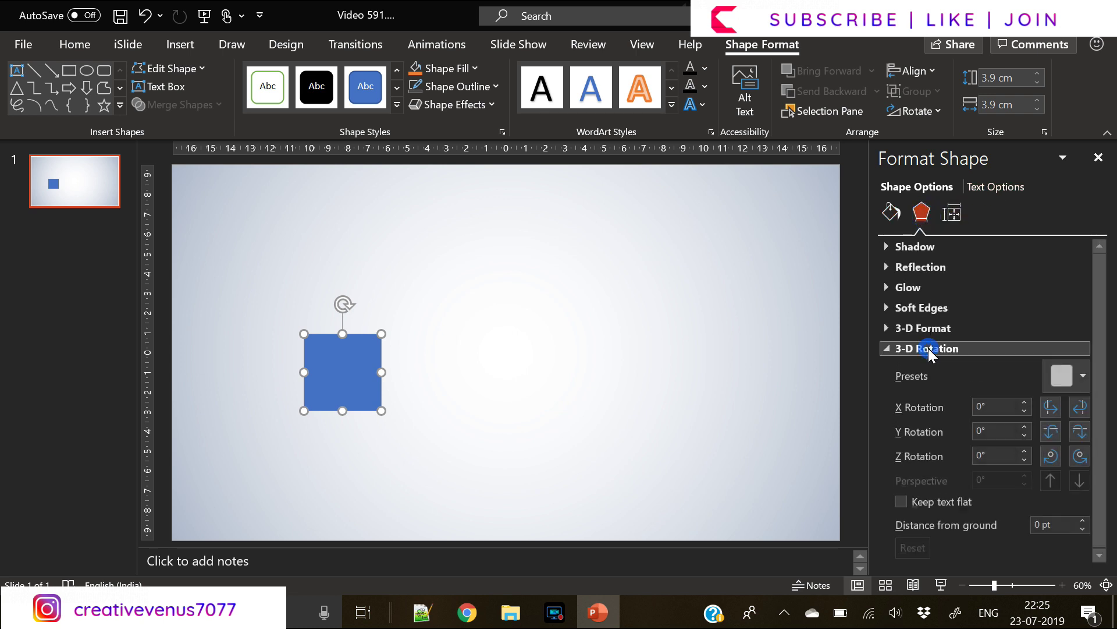
left_click(970, 370)
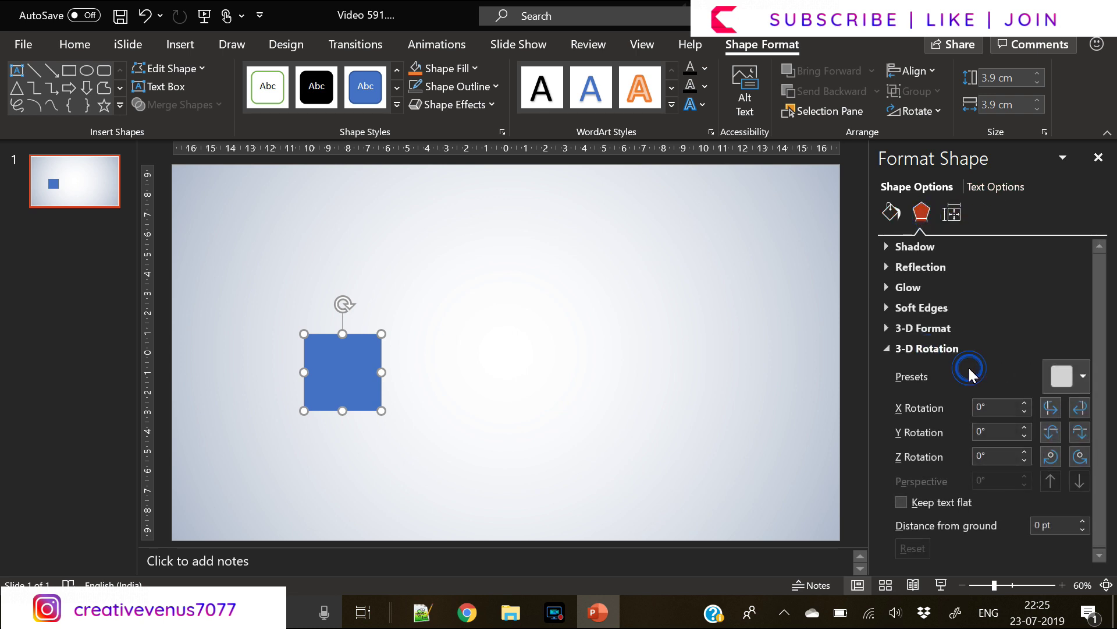
left_click(1062, 382)
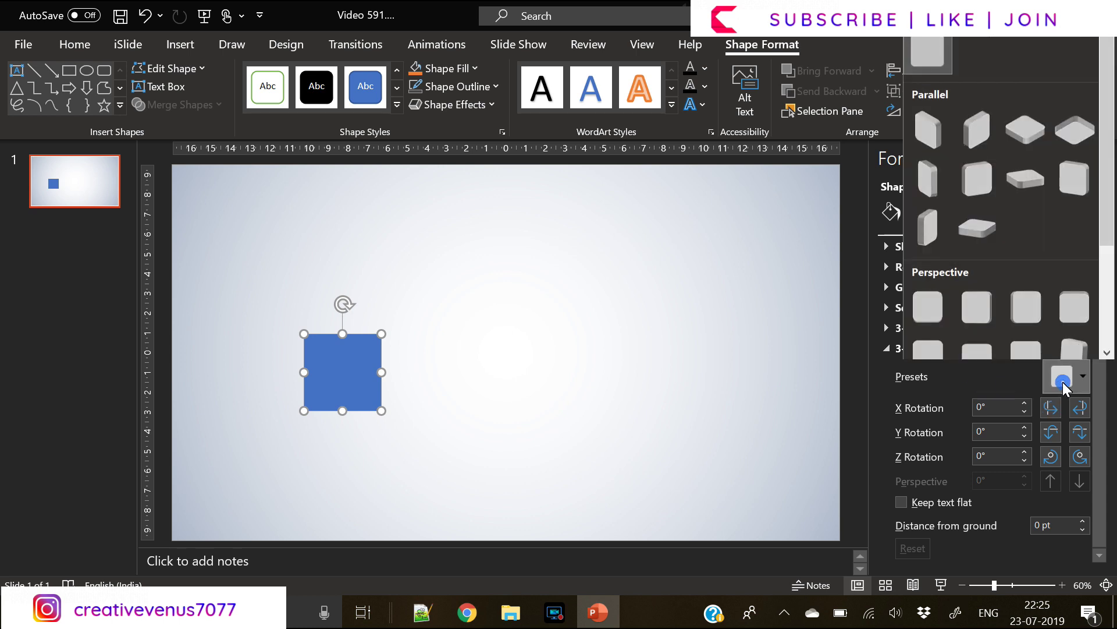
left_click(1029, 130)
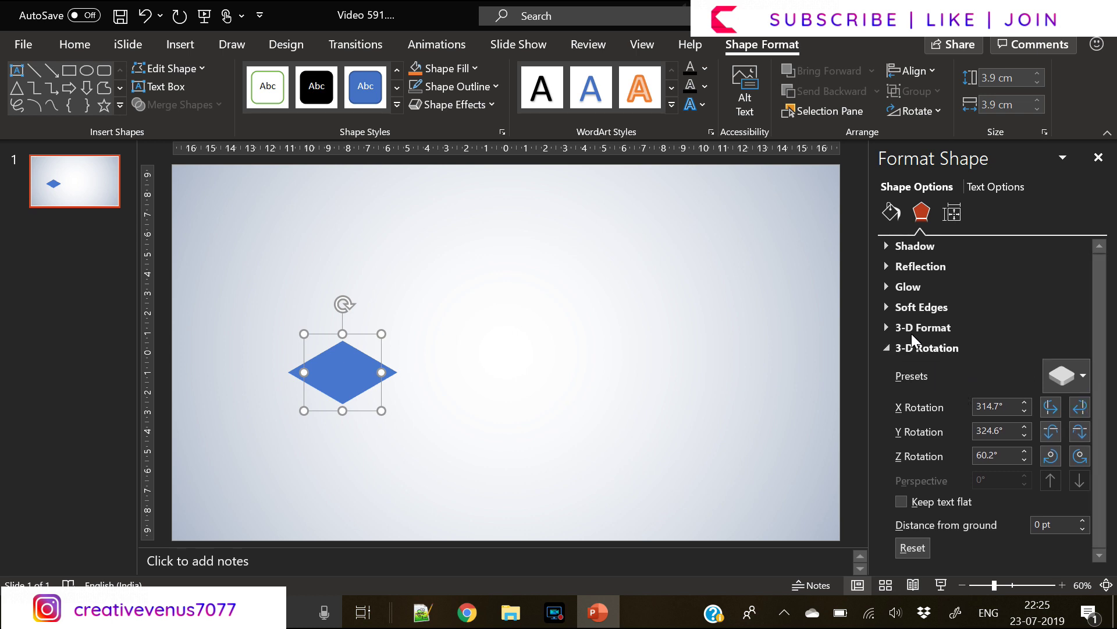
Give the slab a 25 pt 3-D depth and move it down and right.
left_click(887, 328)
scroll(967, 442, "down", 3)
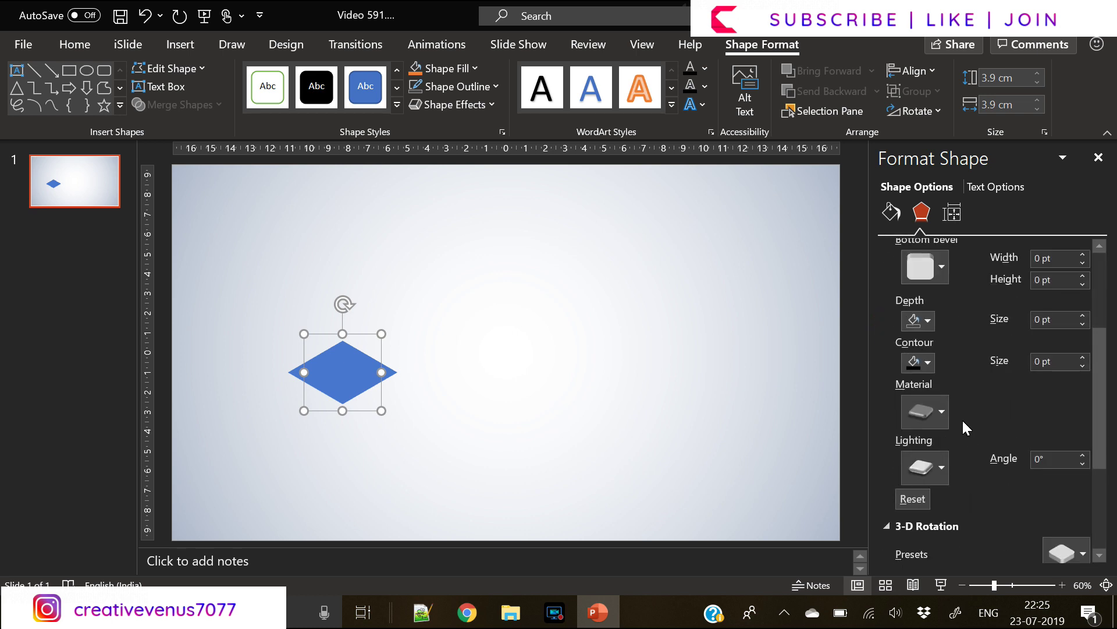
left_click(1082, 316)
left_click(1082, 316)
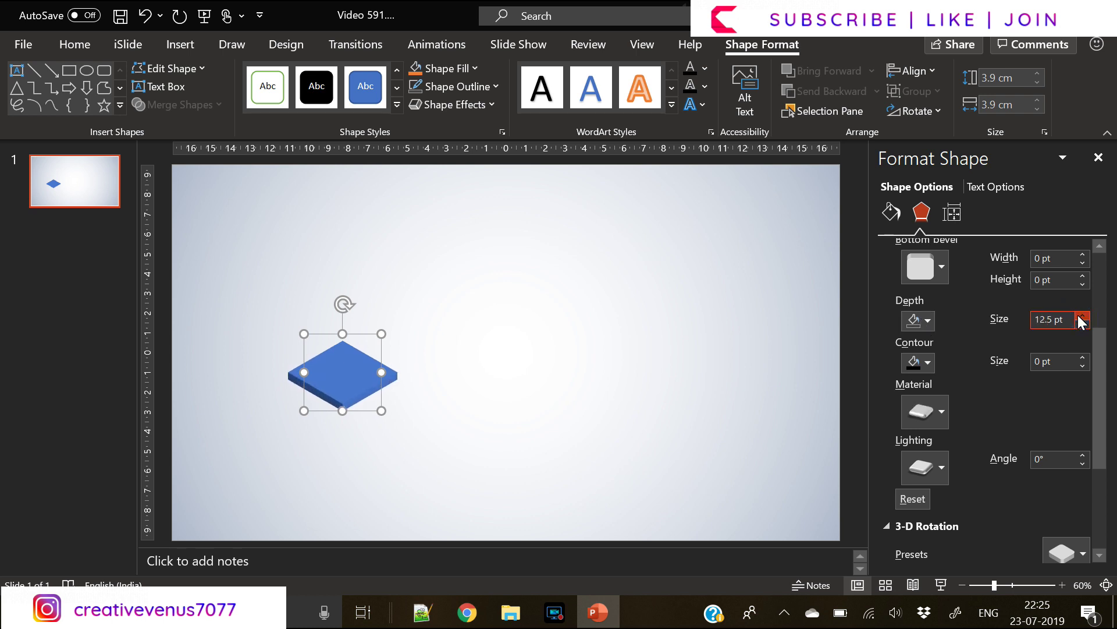
left_click(1082, 316)
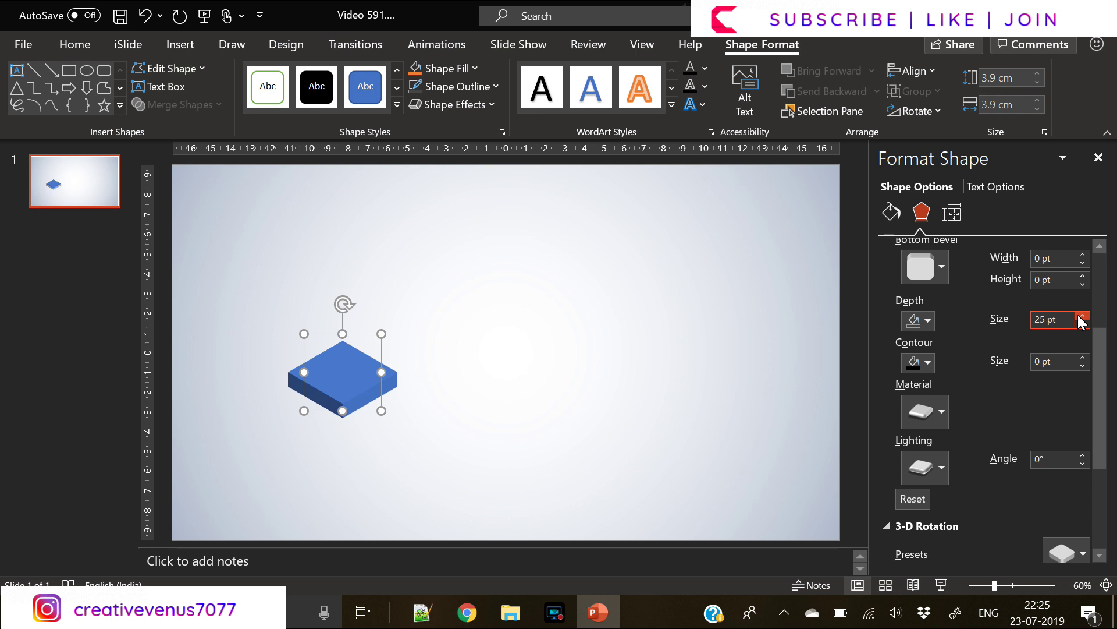
left_click_drag(320, 358, 363, 403)
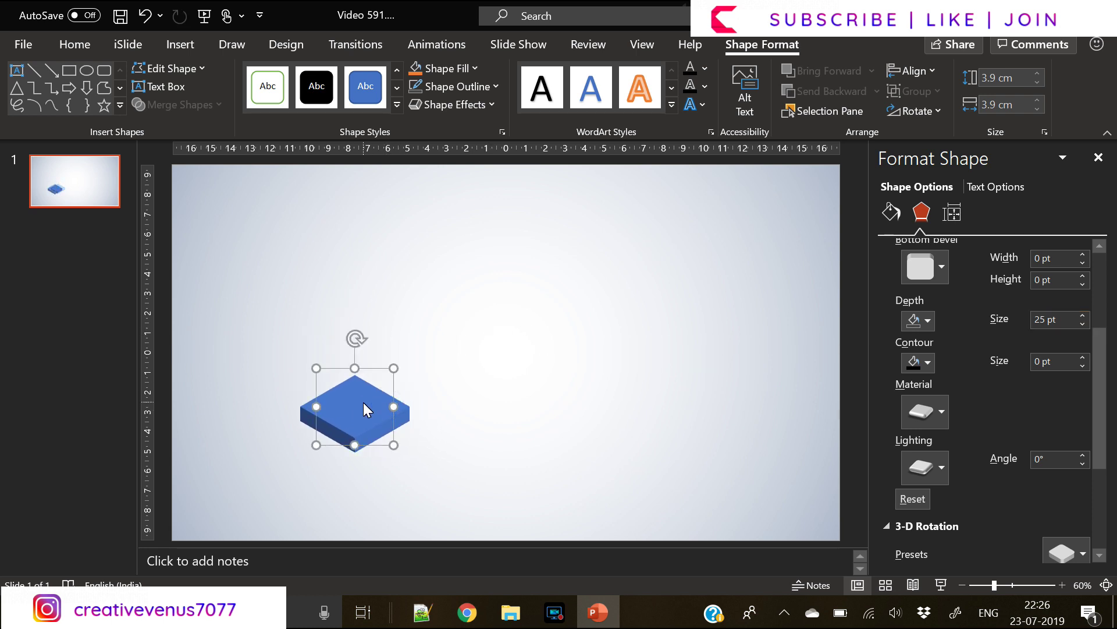
Fill the slab with a white linear gradient at 45°.
left_click(885, 216)
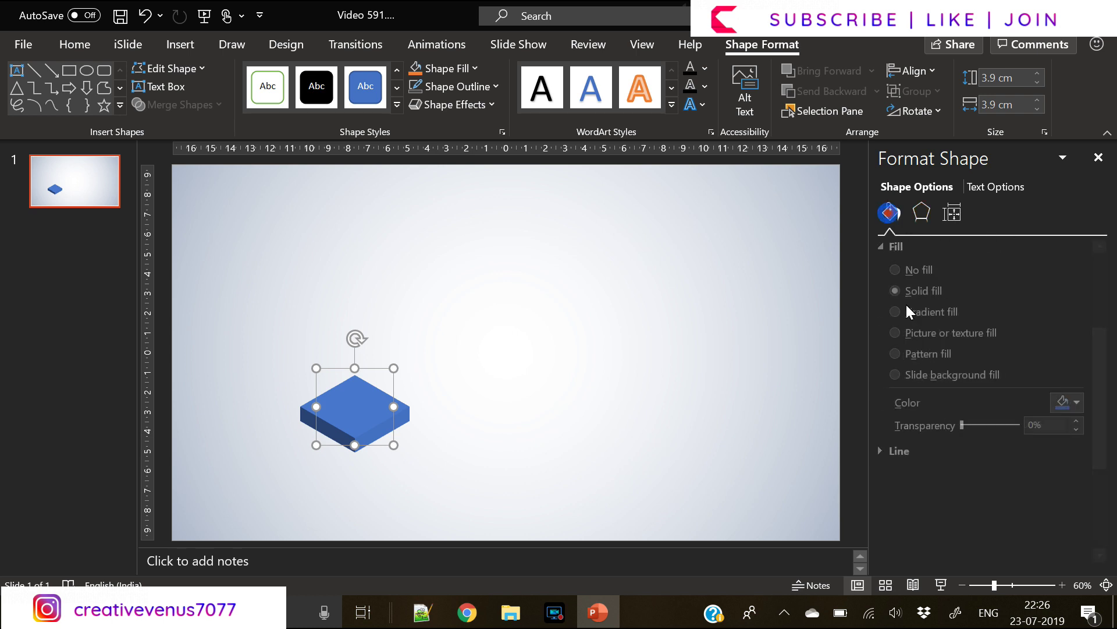
left_click(952, 314)
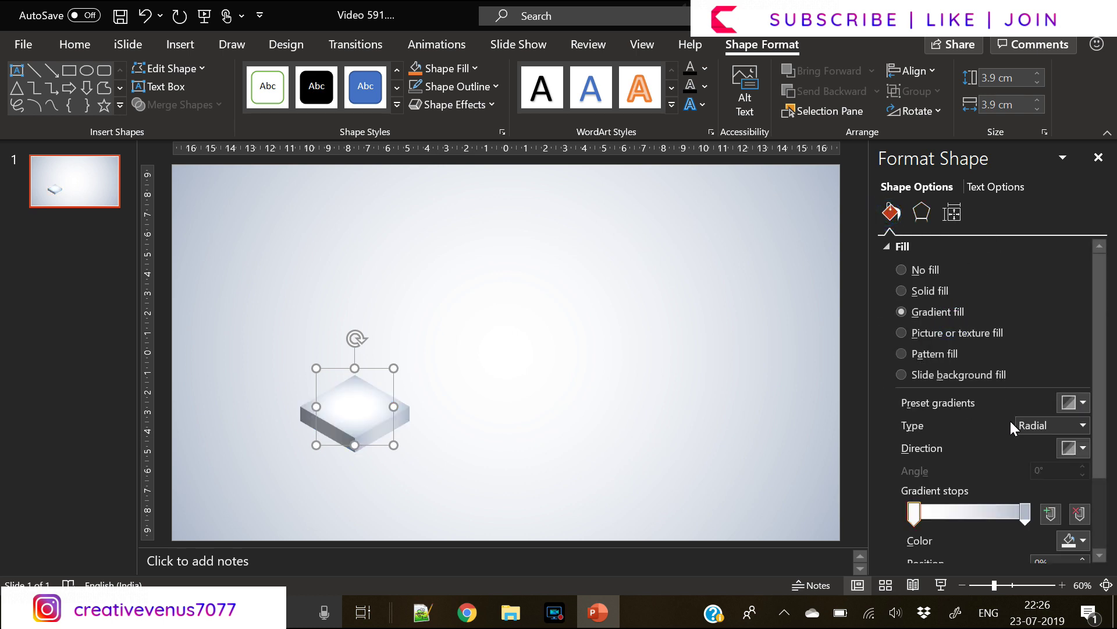
left_click(1074, 429)
left_click(1044, 444)
left_click(522, 414)
Paste a copy of the slab up-right and send it behind the original.
left_click(339, 404)
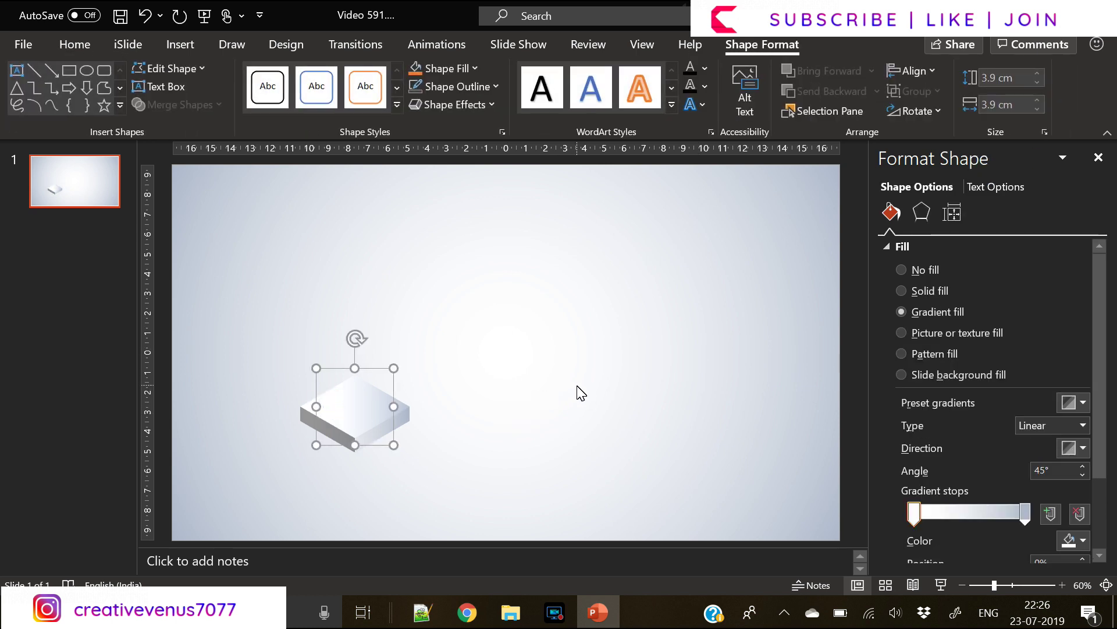
key("ctrl+v")
left_click_drag(395, 419, 425, 400)
right_click(414, 389)
left_click(459, 374)
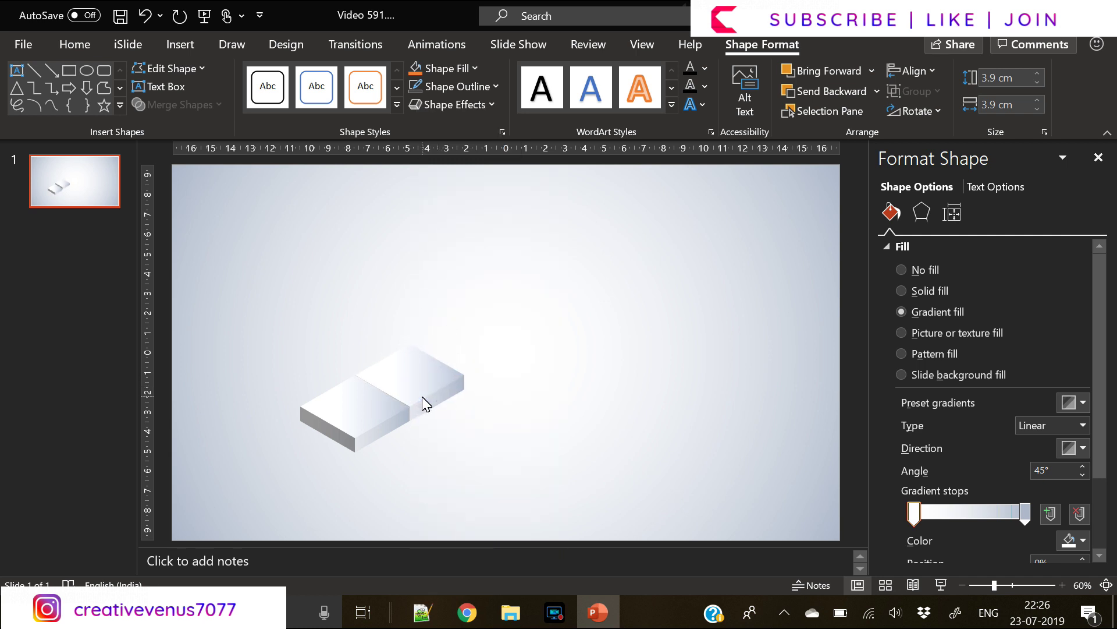
Raise the back slab's depth to 50 pt and move it up into place.
left_click(423, 399)
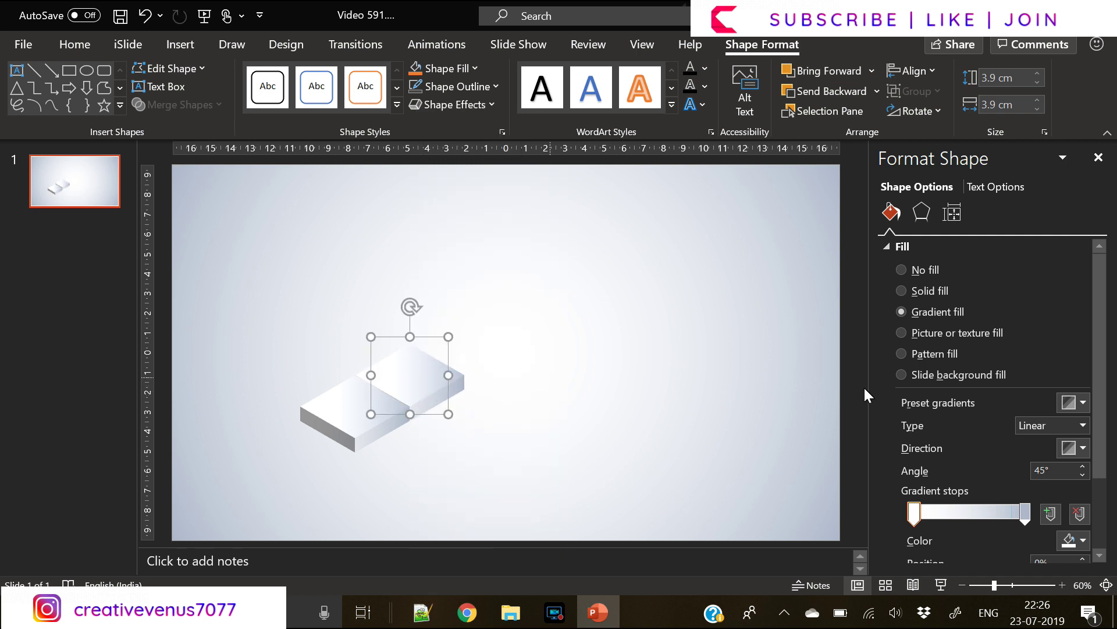
left_click(922, 213)
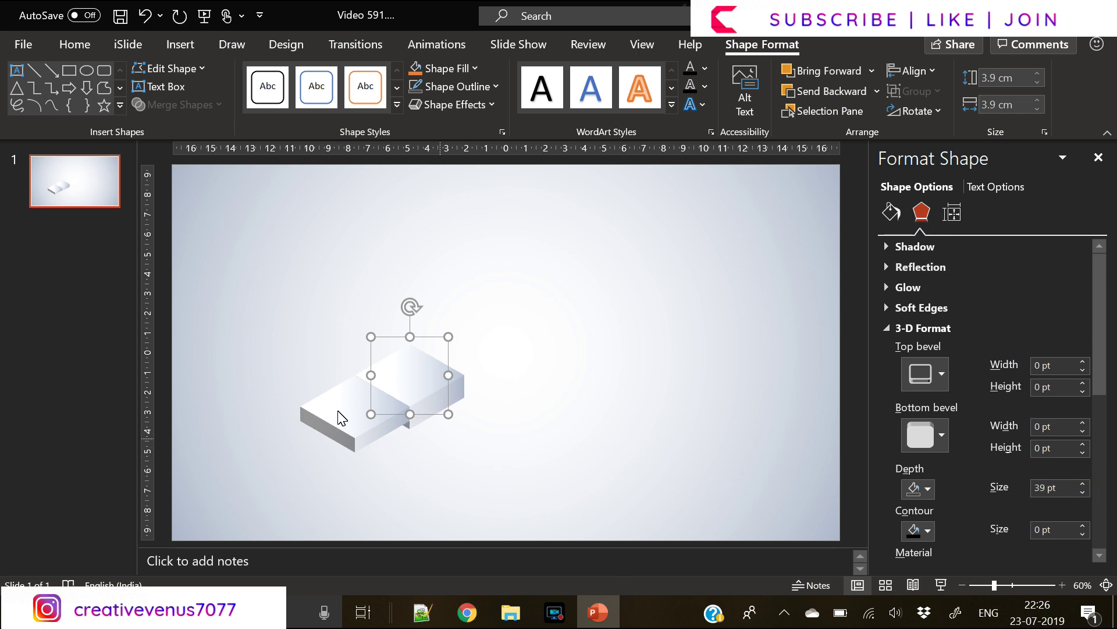
left_click(338, 411)
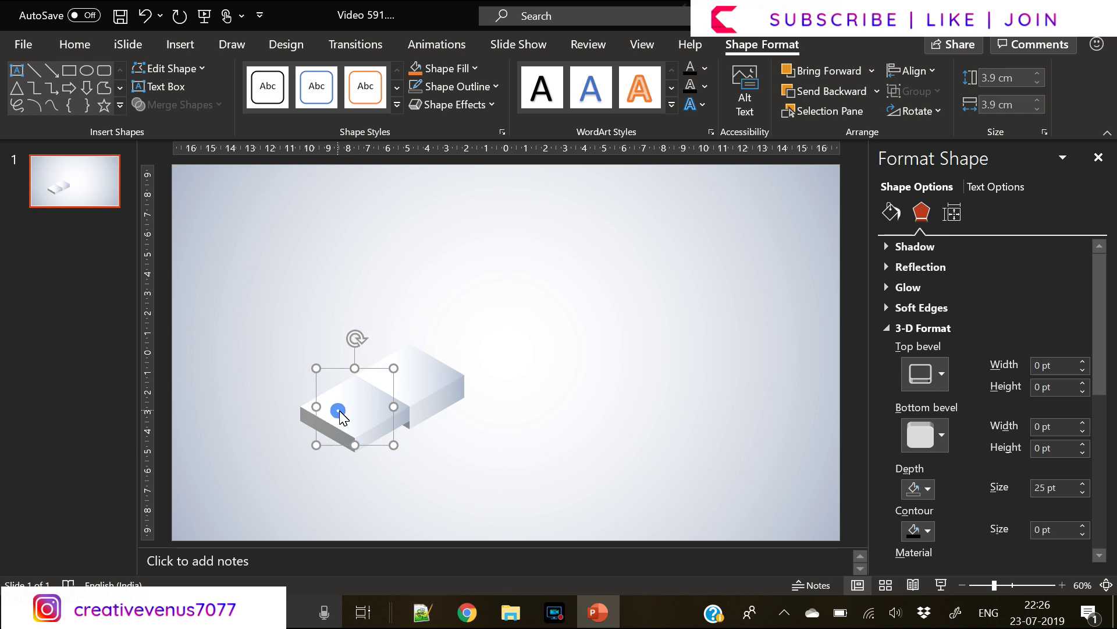
left_click(389, 372)
double_click(1060, 490)
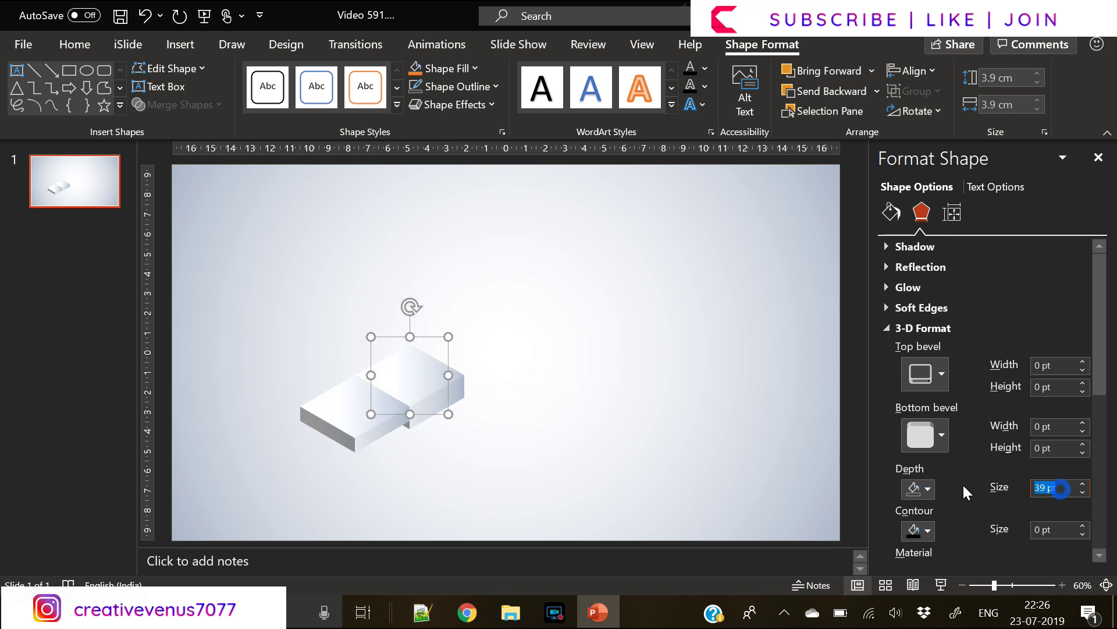
type("50")
key("Return")
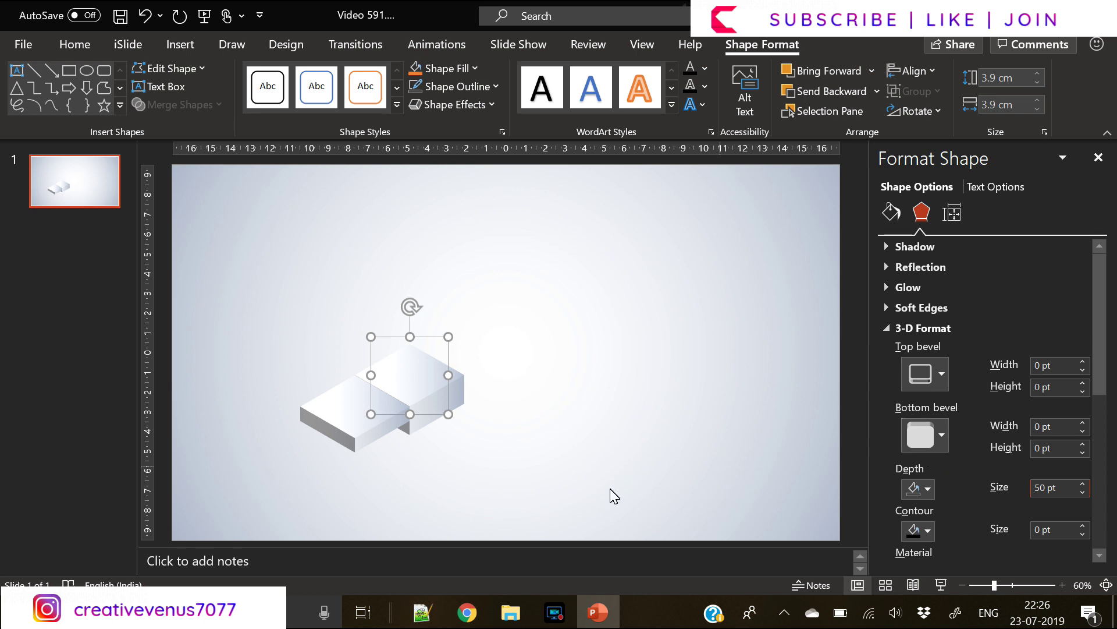
left_click_drag(429, 394, 429, 381)
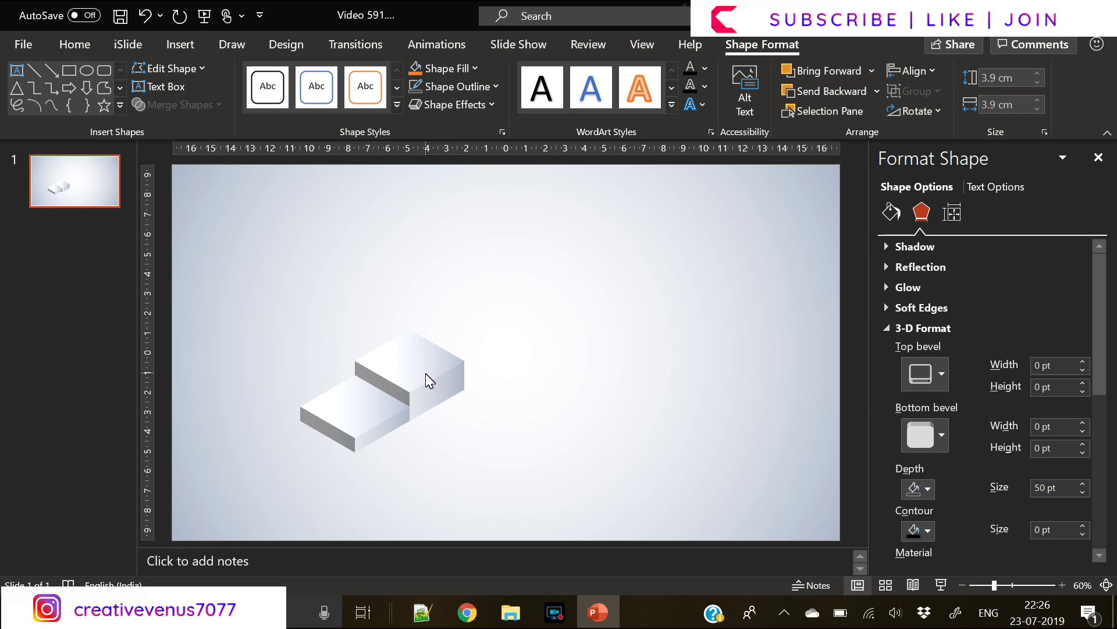
left_click_drag(430, 380, 429, 381)
Draw a new square to the right of the steps.
left_click(518, 472)
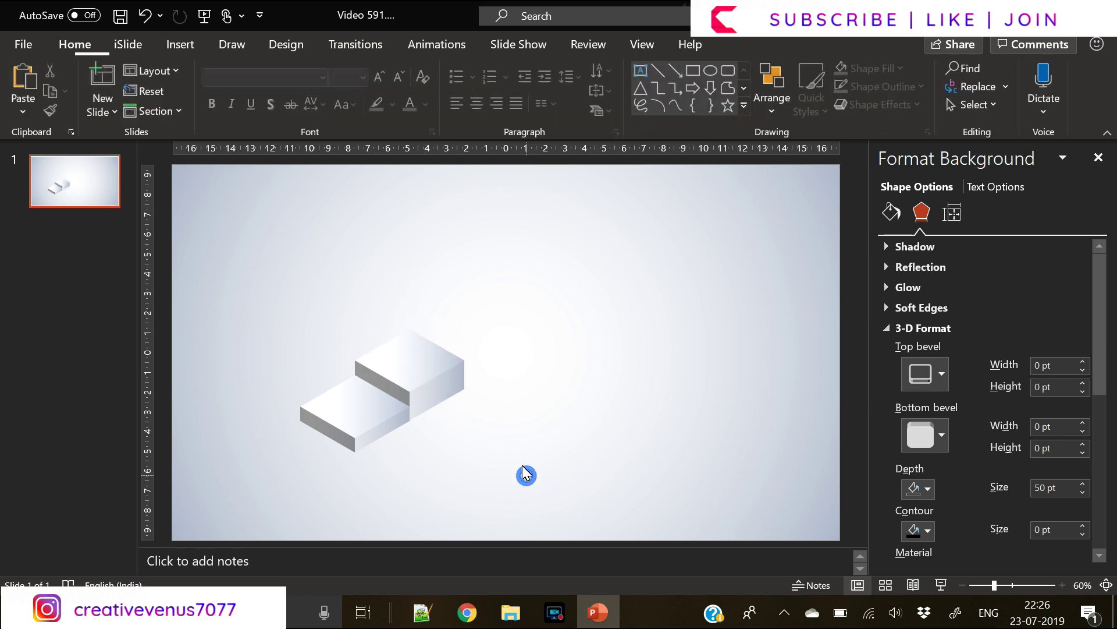
left_click(145, 46)
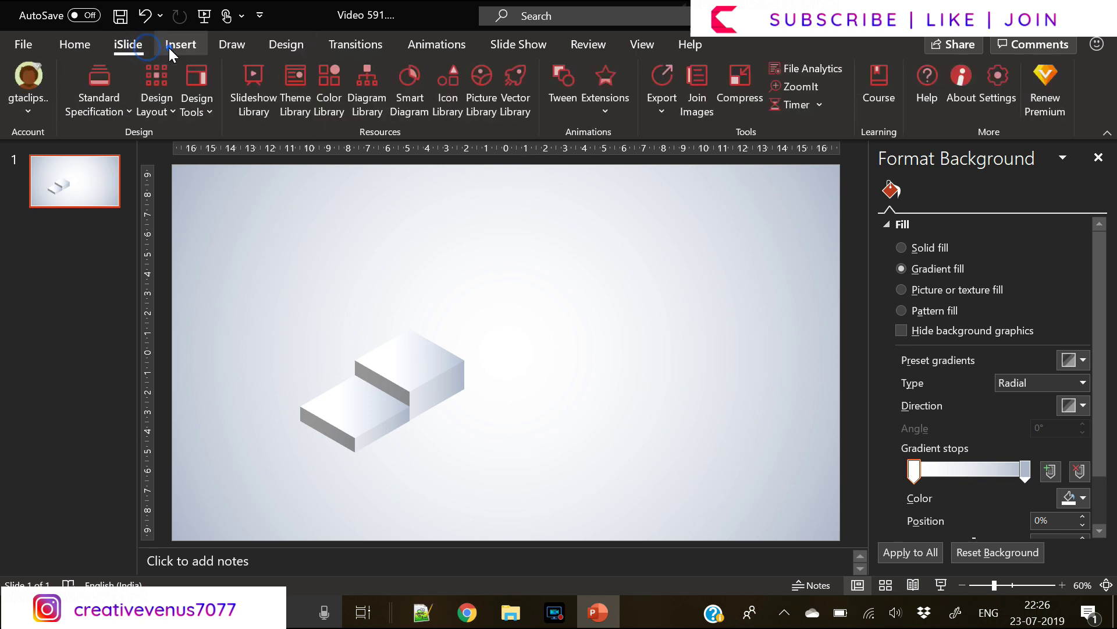
left_click(172, 47)
left_click(267, 114)
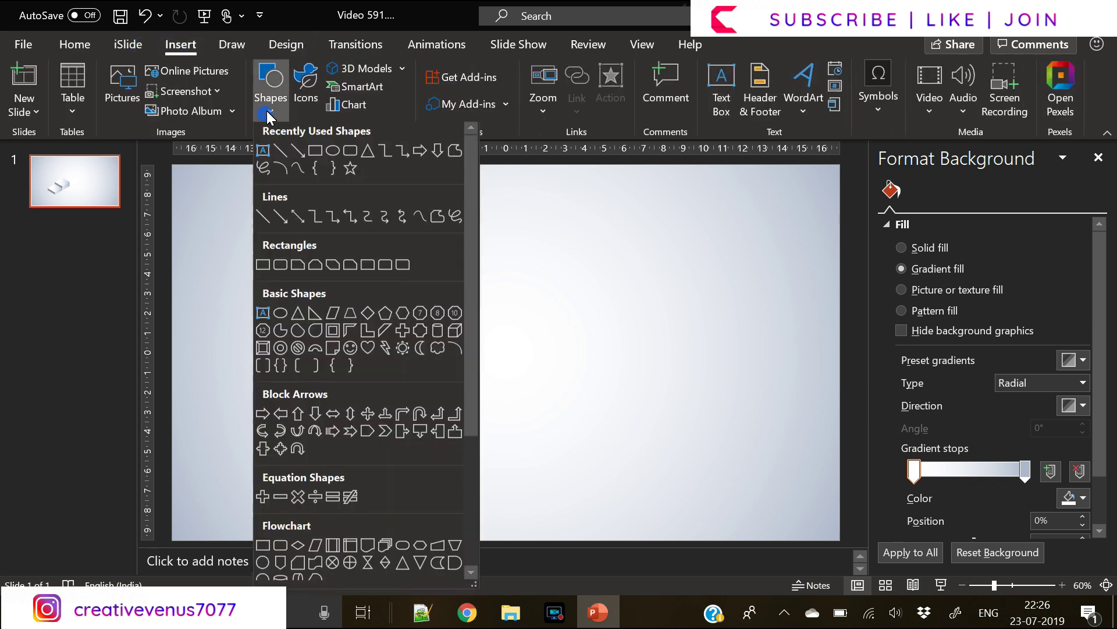
left_click(314, 154)
left_click_drag(521, 328, 611, 418)
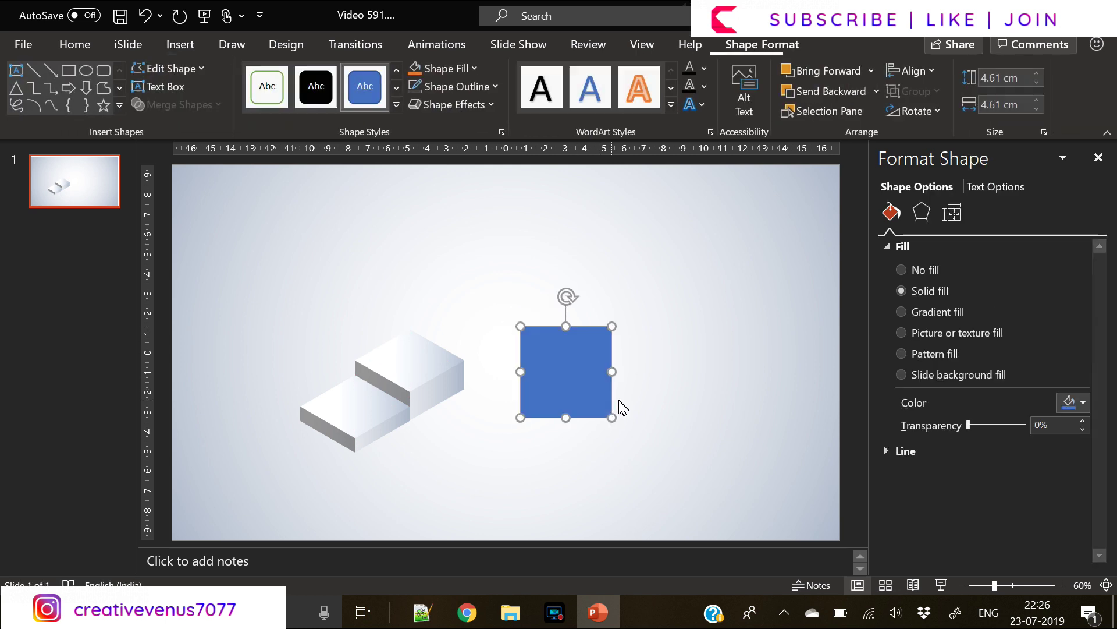
Apply the isometric 3-D rotation preset to the new square.
left_click(921, 212)
scroll(1100, 381, "down", 5)
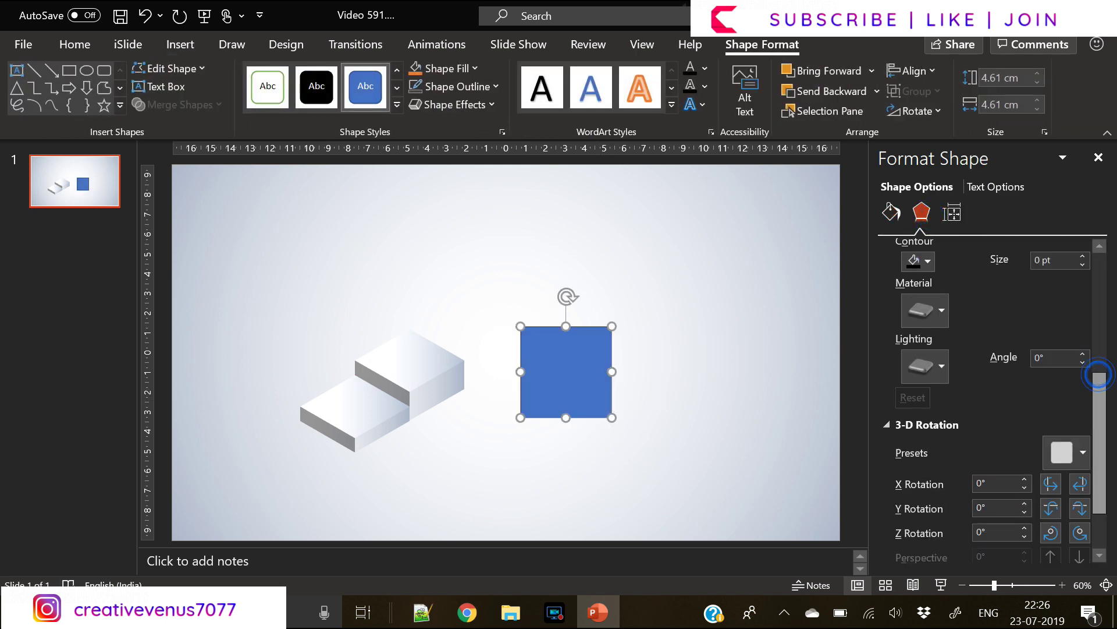
scroll(977, 417, "up", 2)
scroll(993, 445, "down", 3)
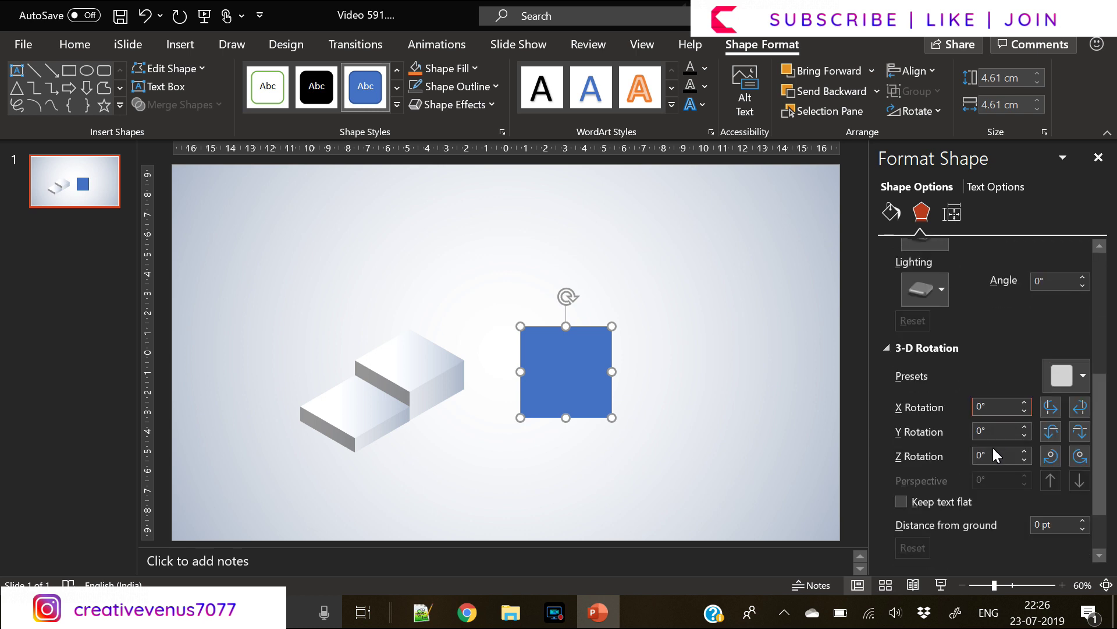
left_click(1067, 381)
left_click(1026, 128)
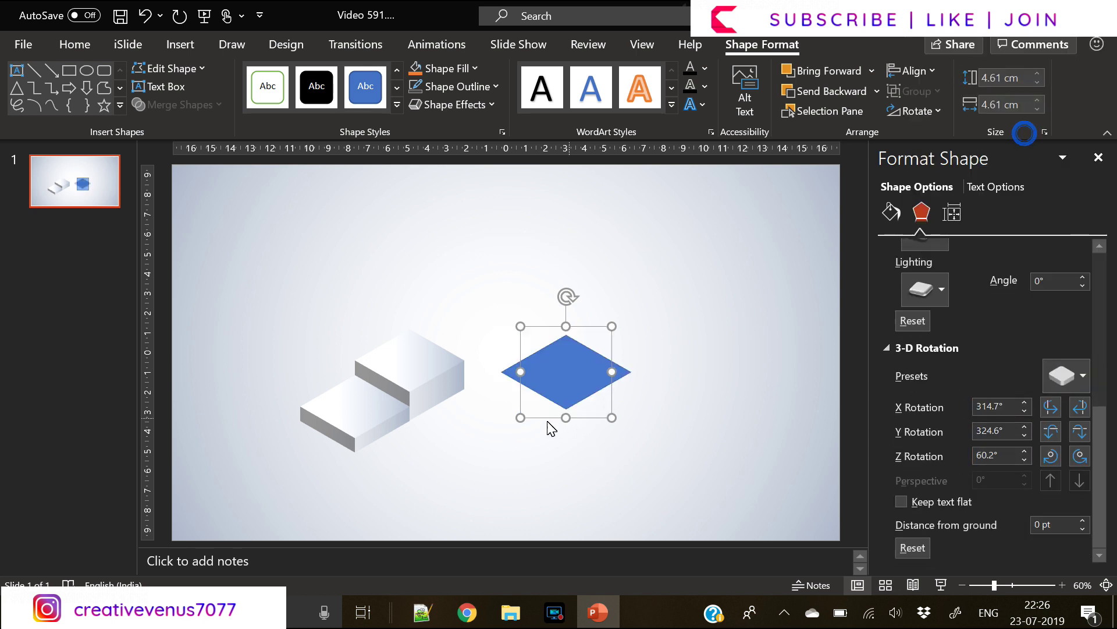
Stretch the blue shape into a long diagonal band beneath the steps.
left_click_drag(567, 371, 637, 447)
left_click(510, 479)
left_click_drag(472, 455, 460, 451)
left_click_drag(588, 435, 913, 410)
left_click_drag(548, 374, 534, 354)
Copy the upper white step box up-right as a third step.
left_click(435, 379)
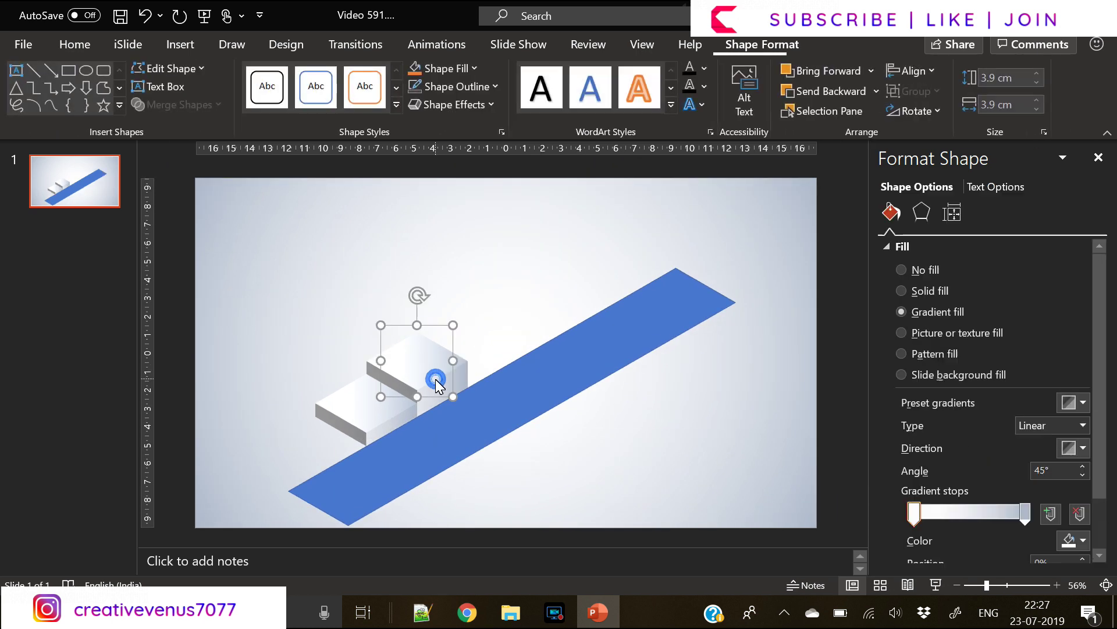
left_click_drag(435, 379, 531, 337)
left_click(920, 213)
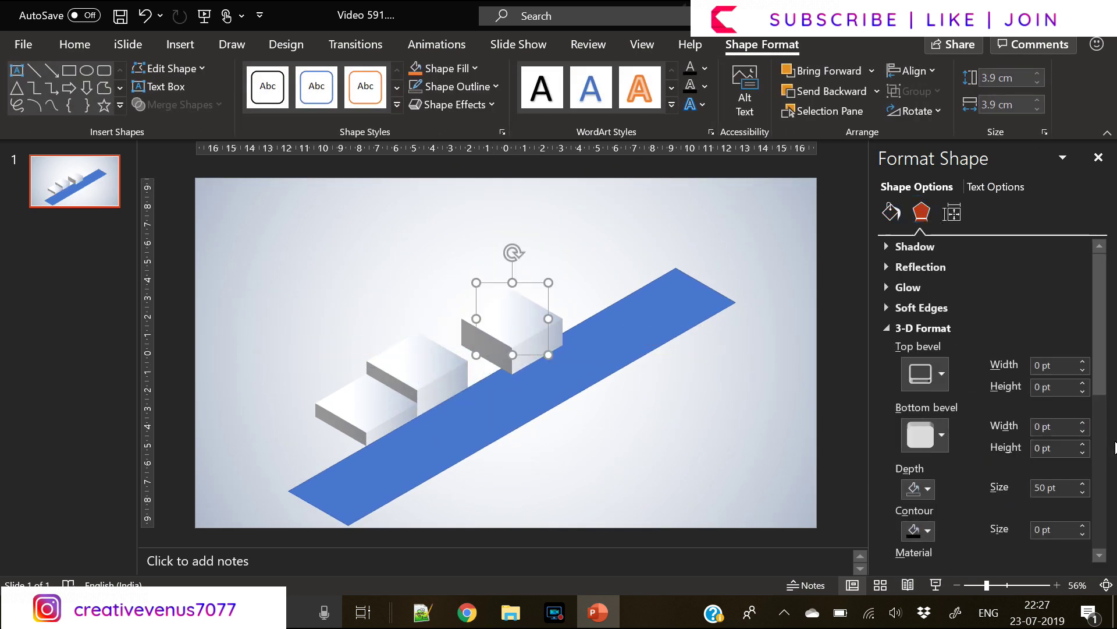
Set the third step's depth to 75 pt, send it back, and align it.
left_click_drag(1047, 489, 999, 486)
type("75")
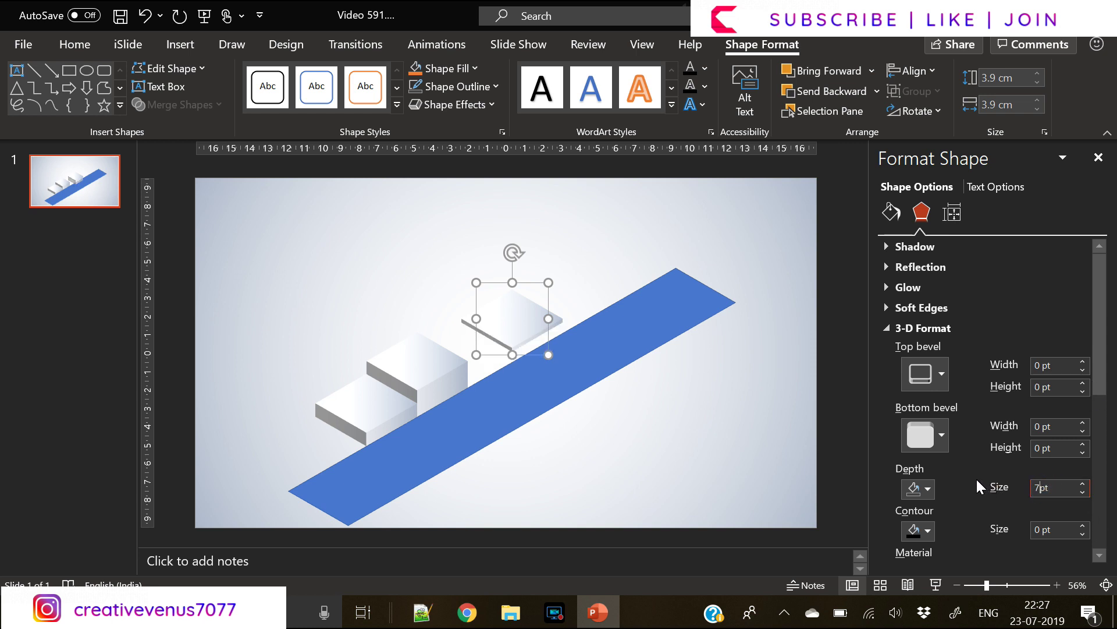
key("Return")
left_click_drag(559, 340, 524, 337)
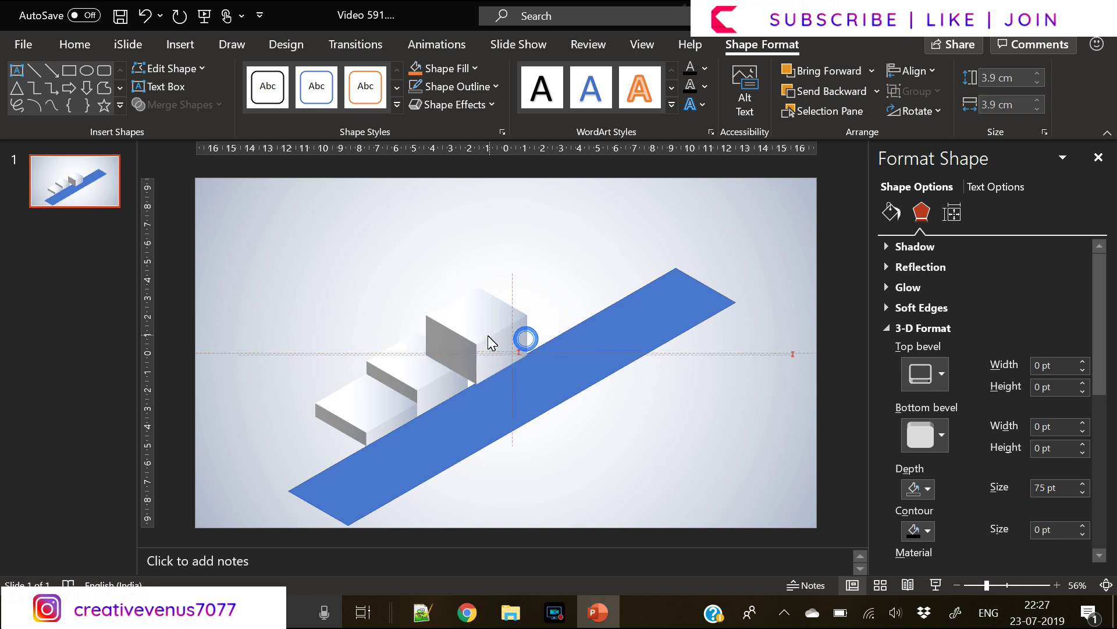
right_click(491, 340)
left_click(558, 373)
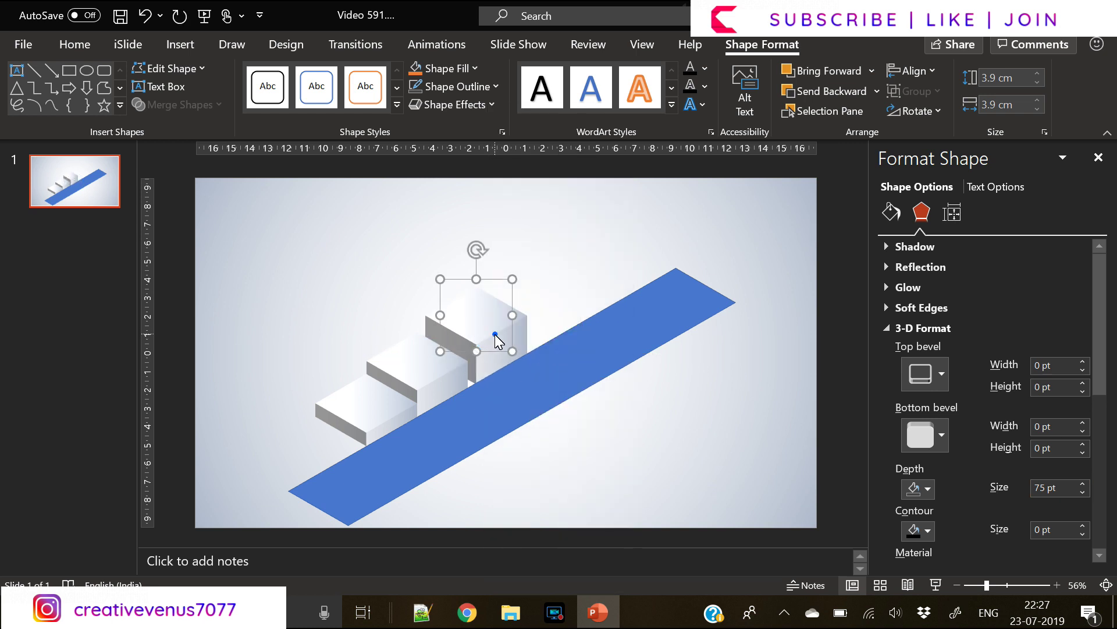
left_click_drag(496, 340, 487, 344)
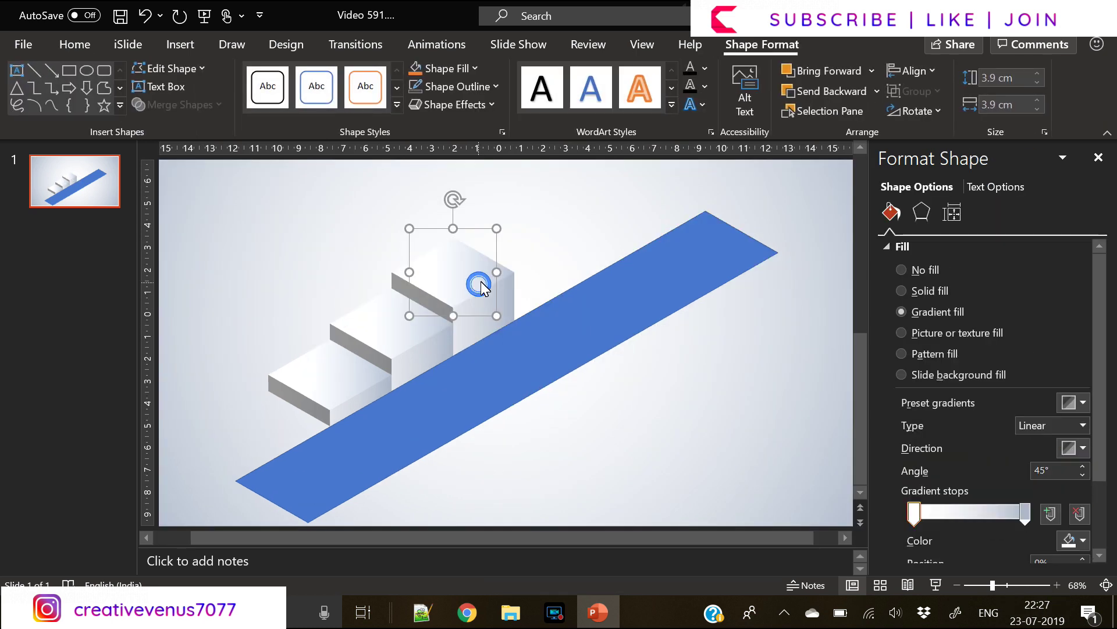
Paste a fourth step up-right with 100 pt depth, sent behind the band.
key("ctrl+v")
left_click_drag(474, 287, 582, 262)
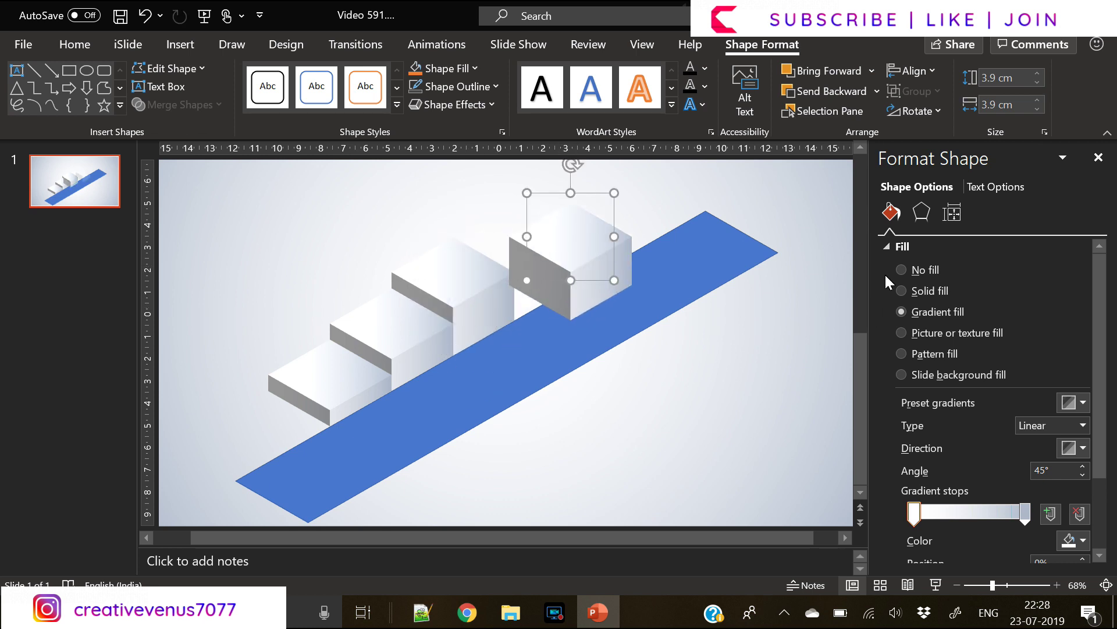
left_click(922, 213)
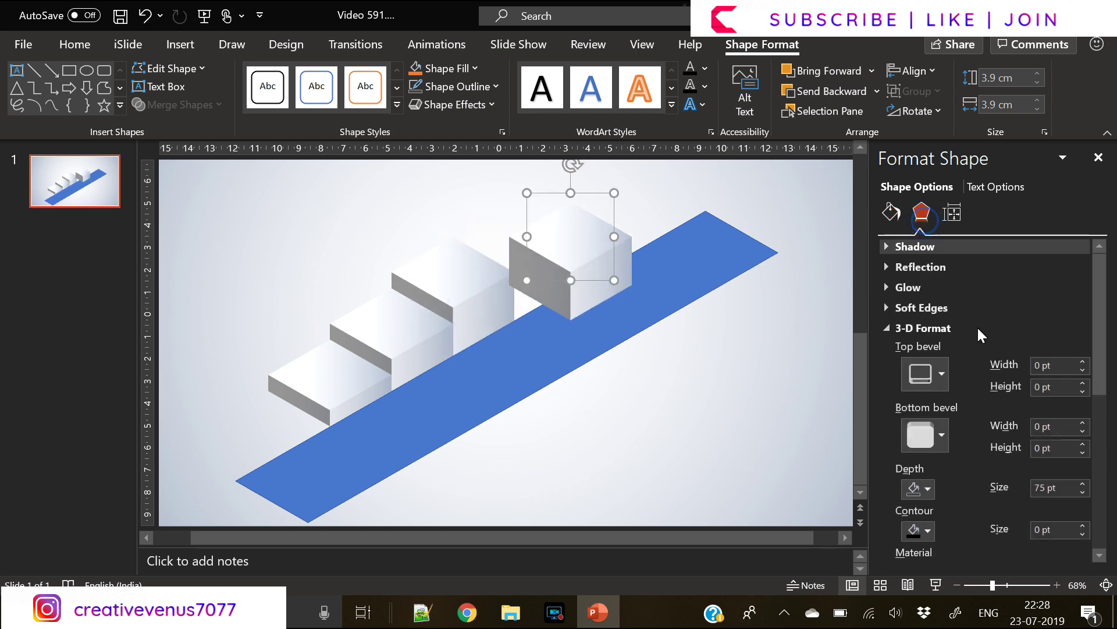
left_click(1060, 486)
type("100")
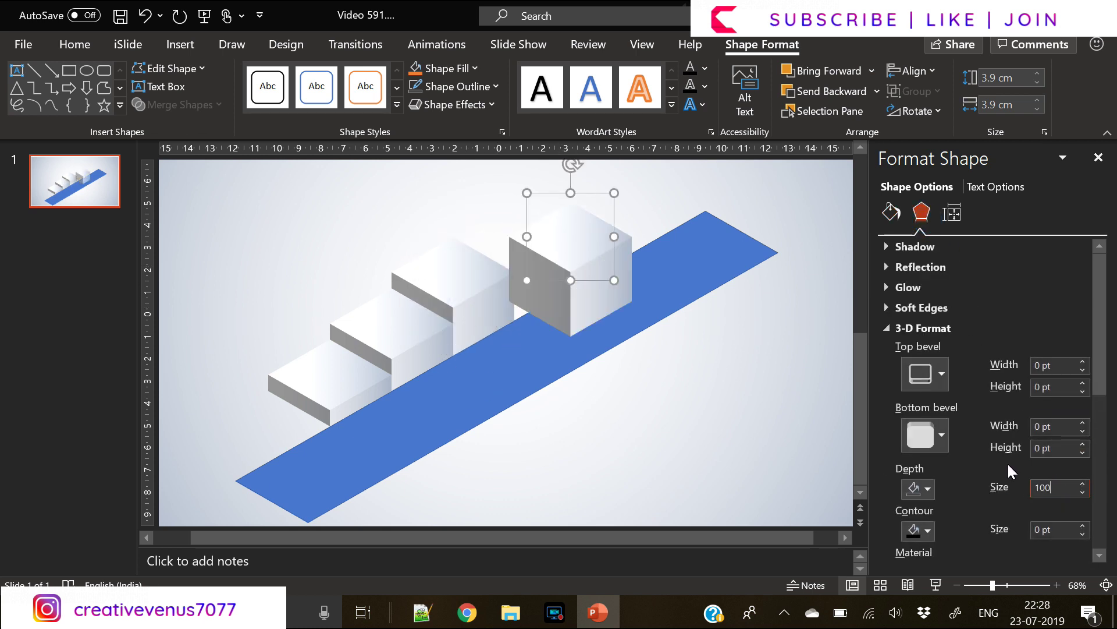
left_click(670, 414)
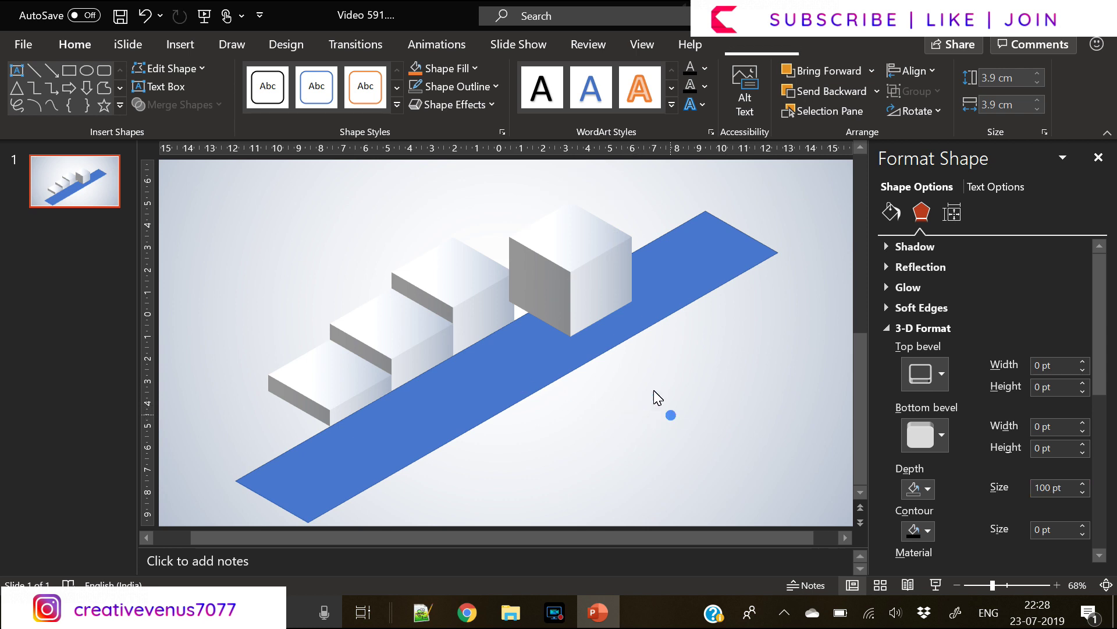
left_click(582, 281)
right_click(582, 281)
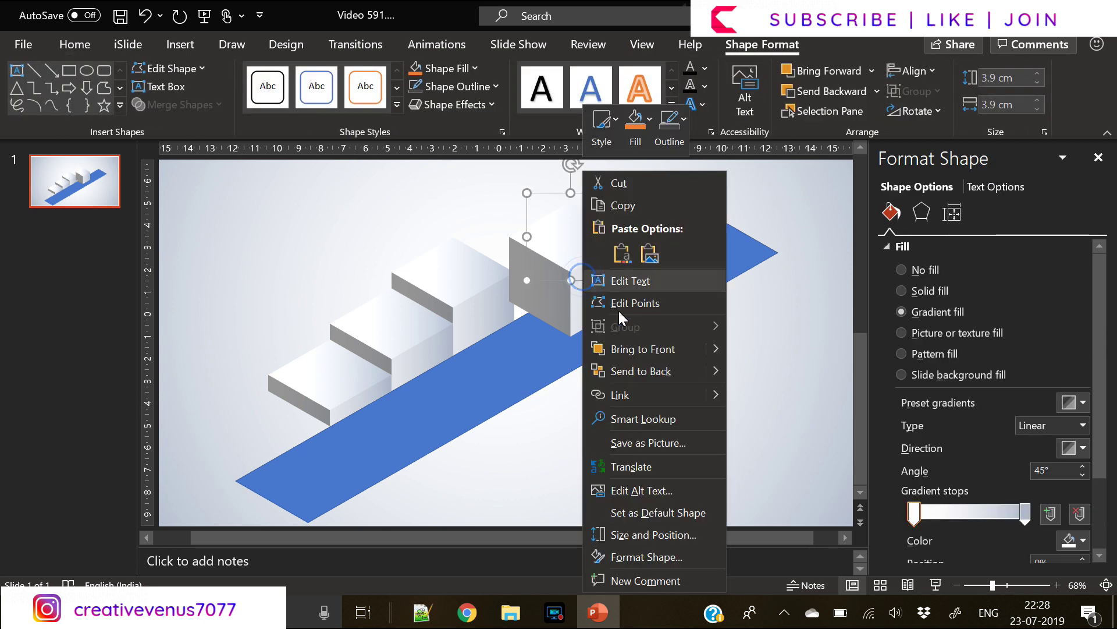
left_click(640, 371)
left_click(578, 256)
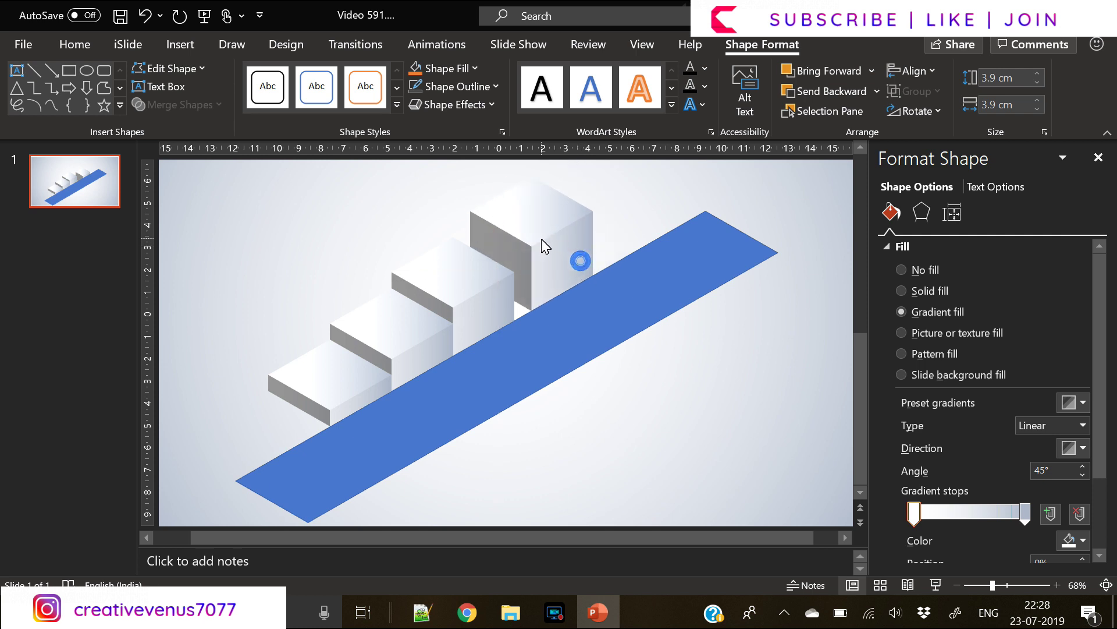
Copy a fifth step with 125 pt depth, line it up, and send it back.
left_click(611, 428)
scroll(576, 382, "down", 3)
left_click(524, 316)
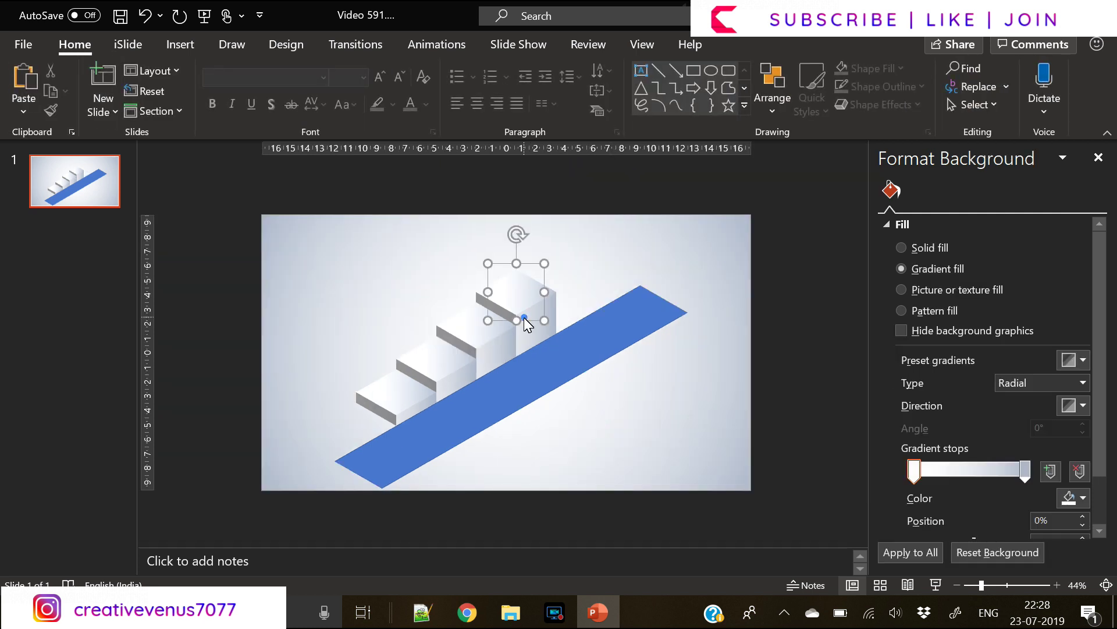
left_click_drag(524, 316, 605, 321)
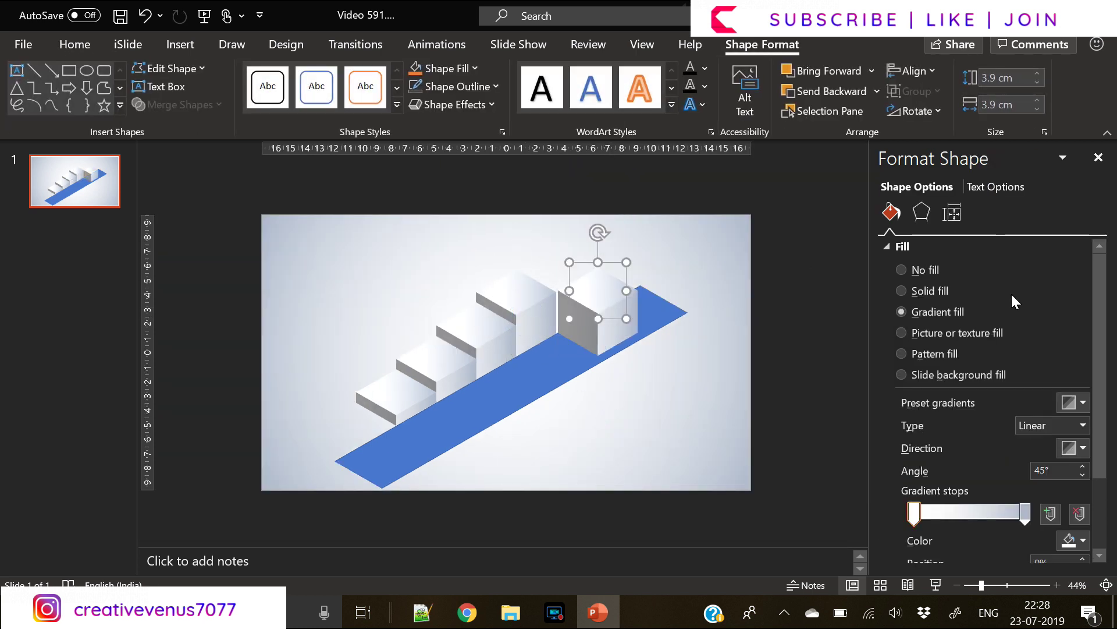
left_click(922, 212)
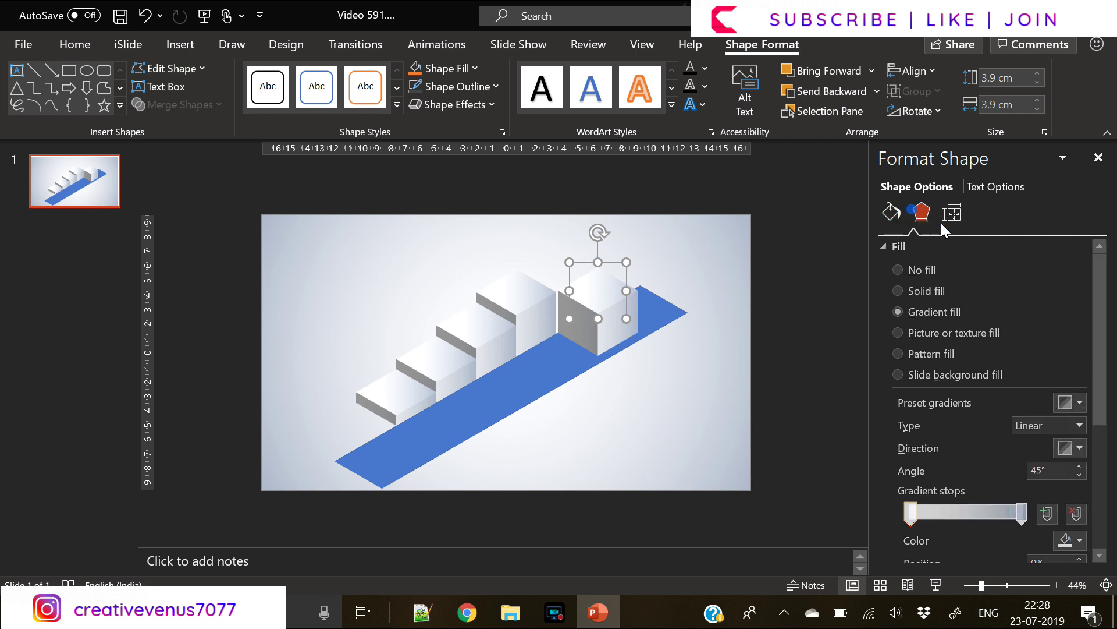
scroll(990, 478, "down", 2)
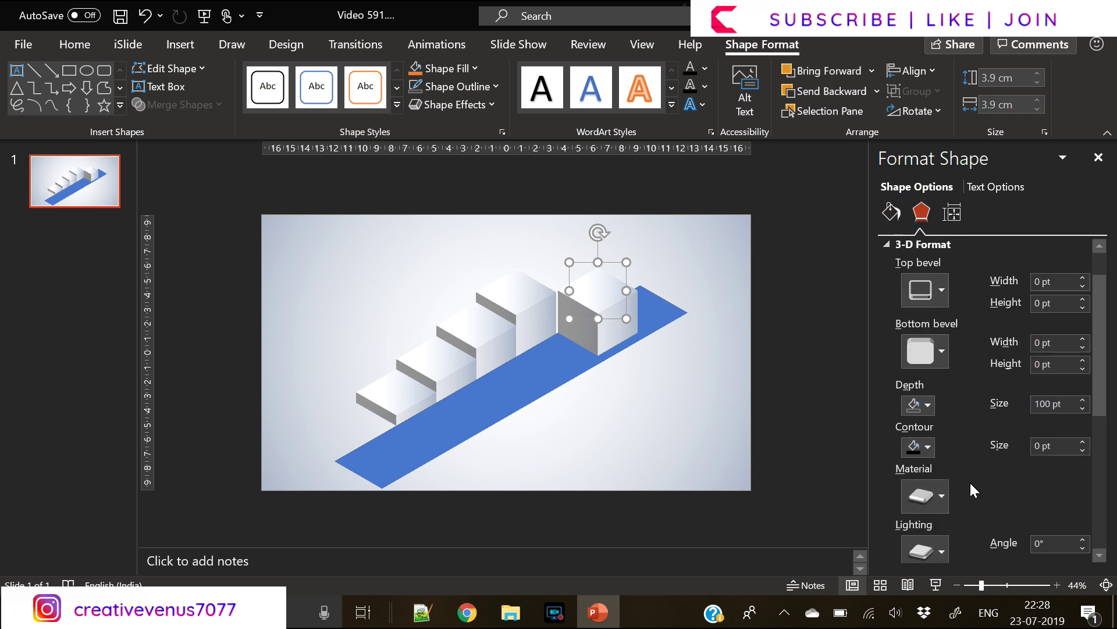
triple_click(1053, 404)
type("125")
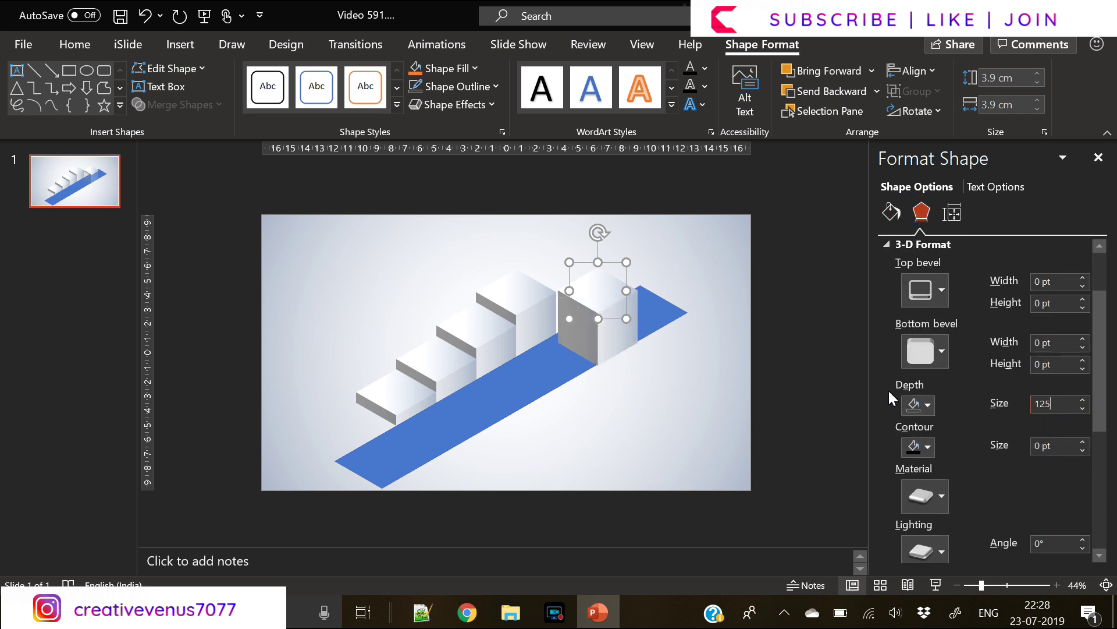
key("Return")
left_click_drag(613, 318, 593, 290)
right_click(593, 290)
left_click(639, 371)
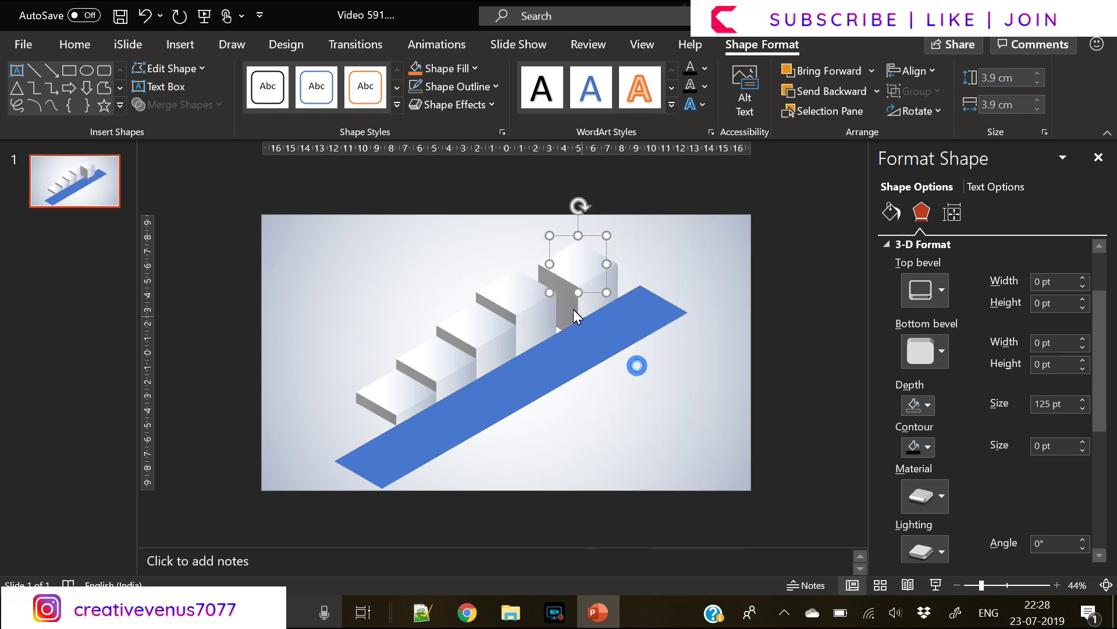
left_click(578, 302)
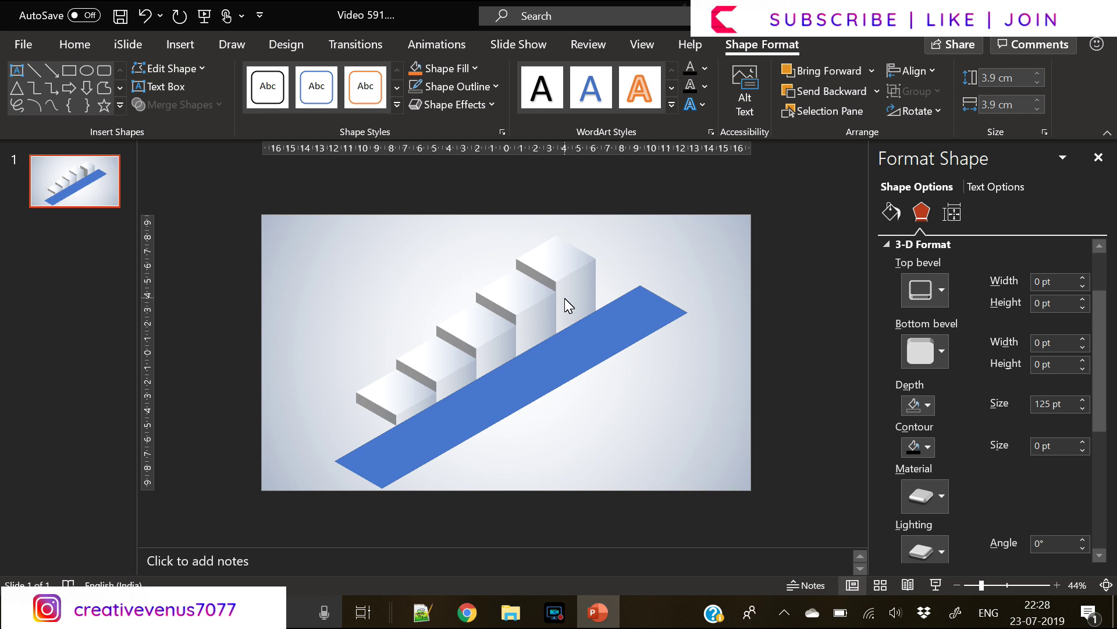
Check the top step's fill, then select the blue band.
left_click(565, 301)
left_click(891, 213)
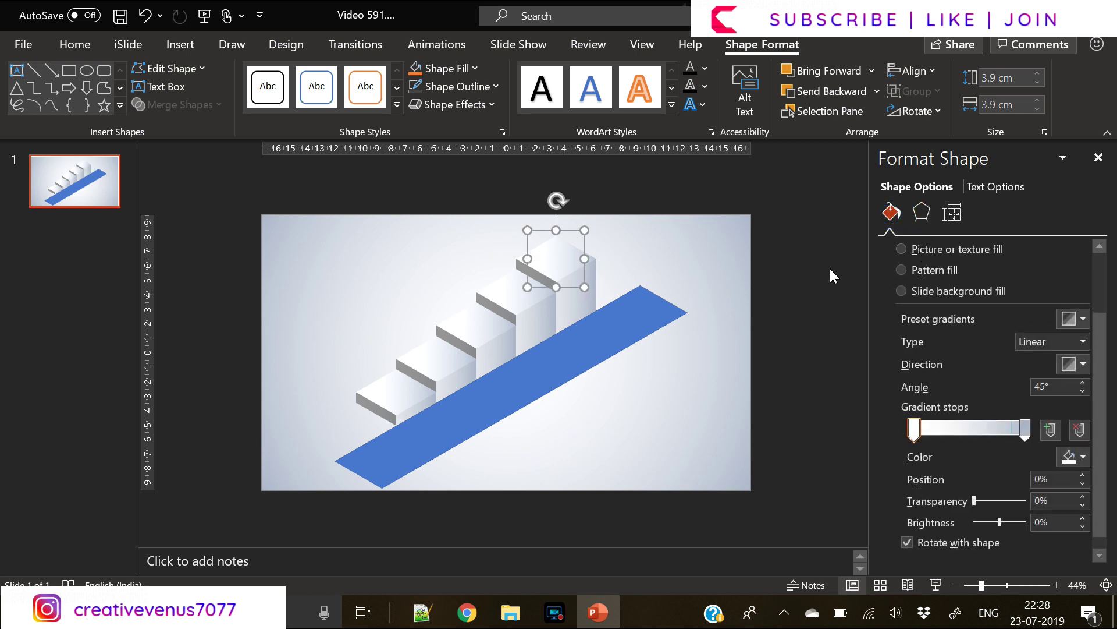
left_click(428, 447)
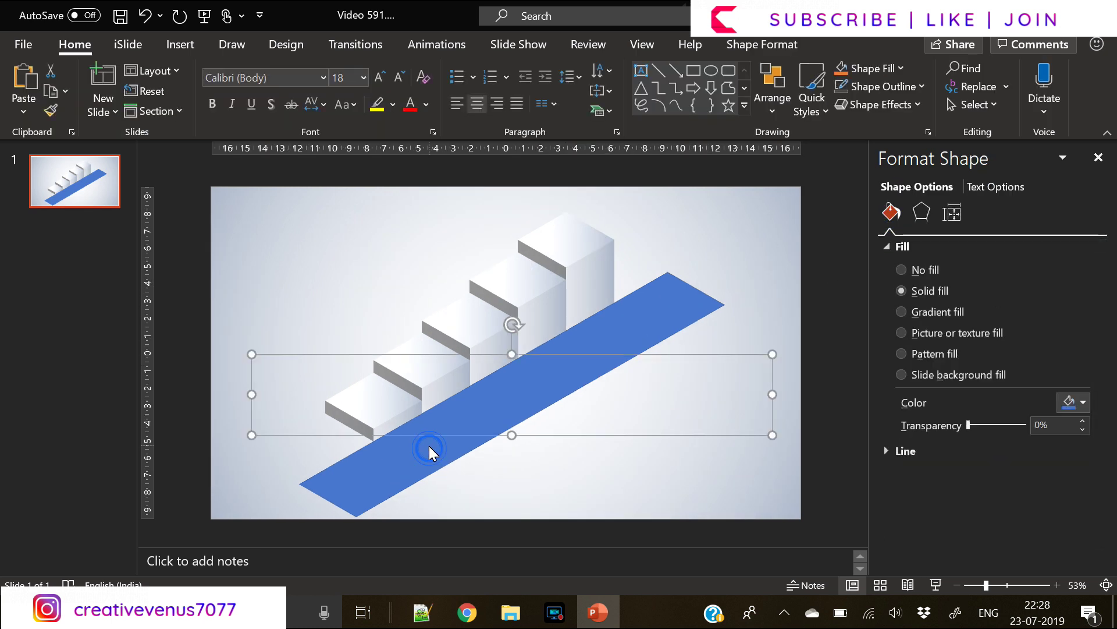
Delete the blue band and select all five steps.
key("Delete")
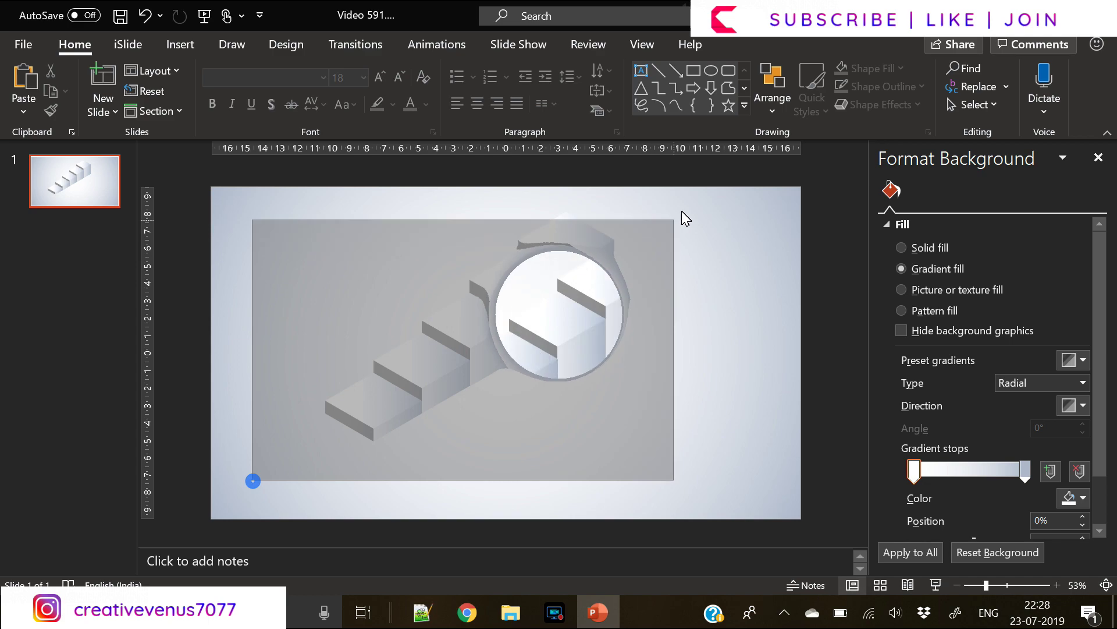
left_click(424, 457)
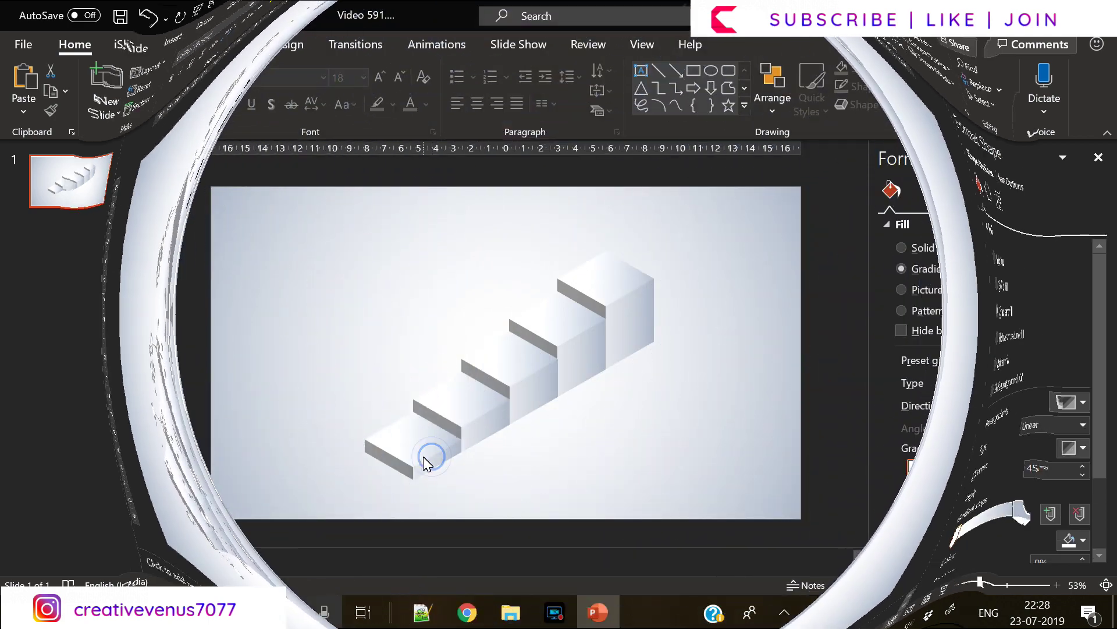
left_click(486, 427, "shift")
left_click(524, 386, "shift")
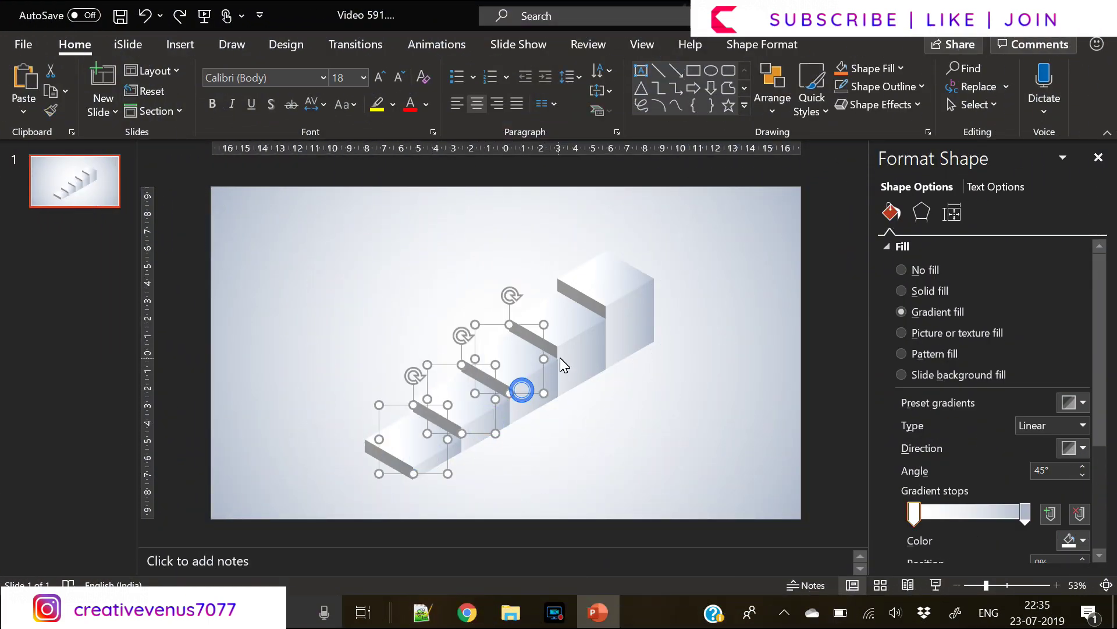
left_click(560, 357, "shift")
left_click(623, 306, "shift")
Give the steps a Tight Reflection at 46% transparency, 66% size, 14 pt blur.
left_click(921, 212)
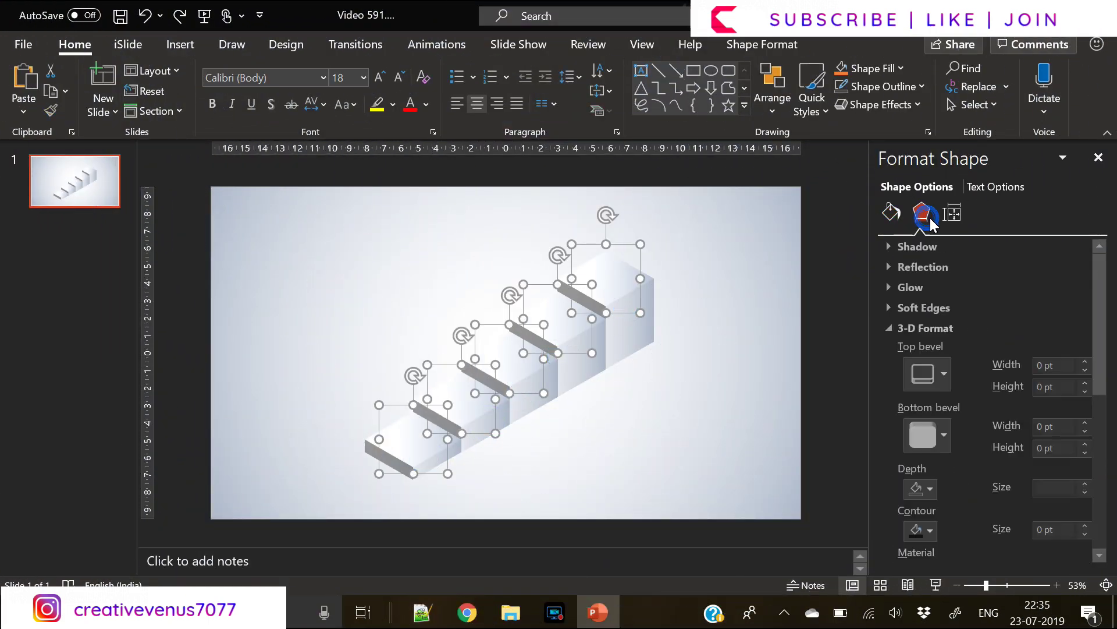
left_click(919, 265)
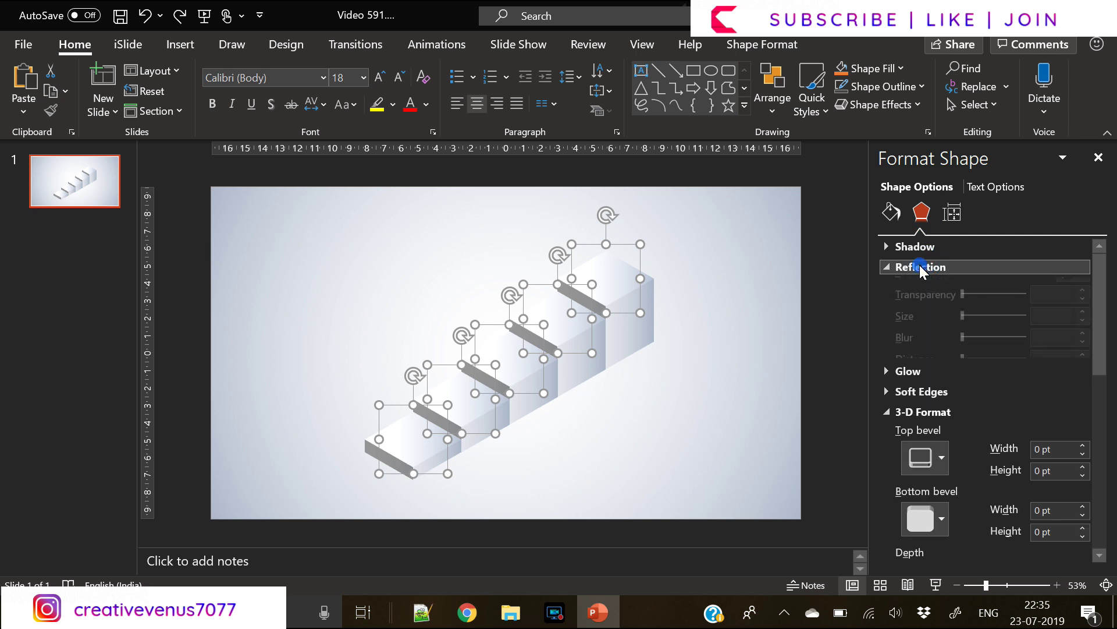
left_click(1074, 287)
left_click(973, 438)
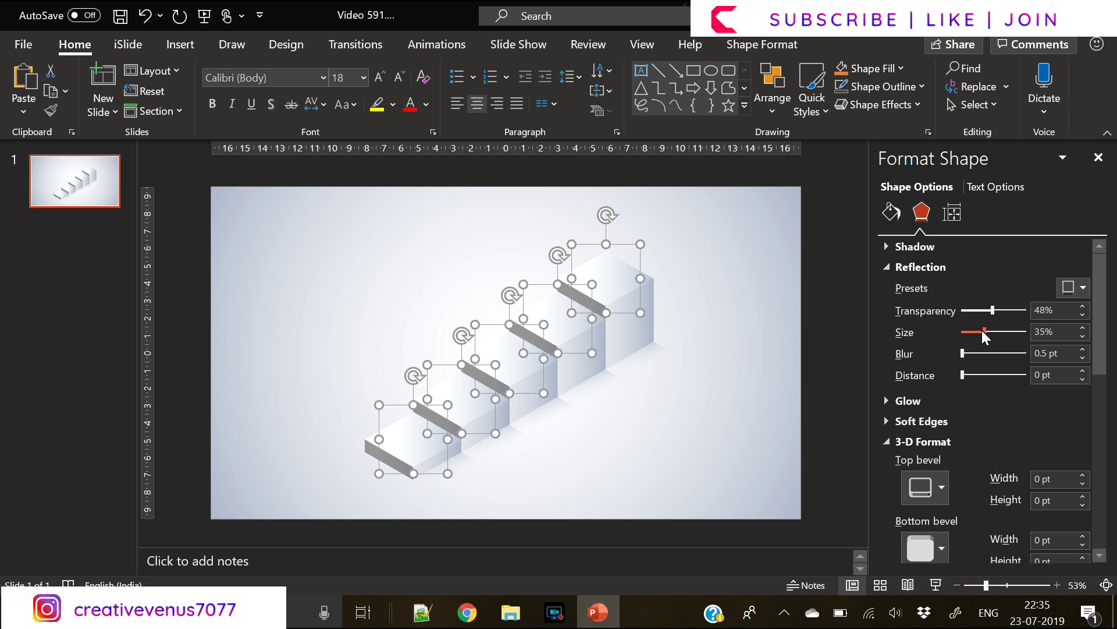
mouse_move(983, 331)
left_mouse_down()
mouse_move(994, 331)
mouse_move(990, 310)
left_mouse_up()
left_click_drag(962, 374, 963, 374)
left_click_drag(1017, 332, 968, 358)
left_click(641, 470)
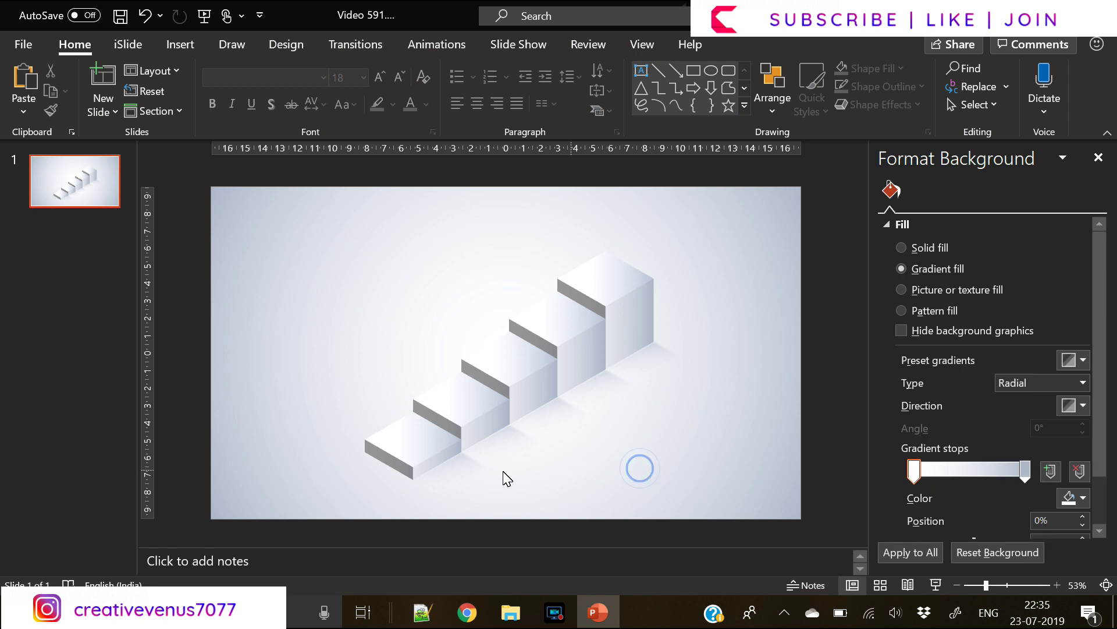
Set the bottom step's left gradient stop to light cyan.
left_click(401, 463)
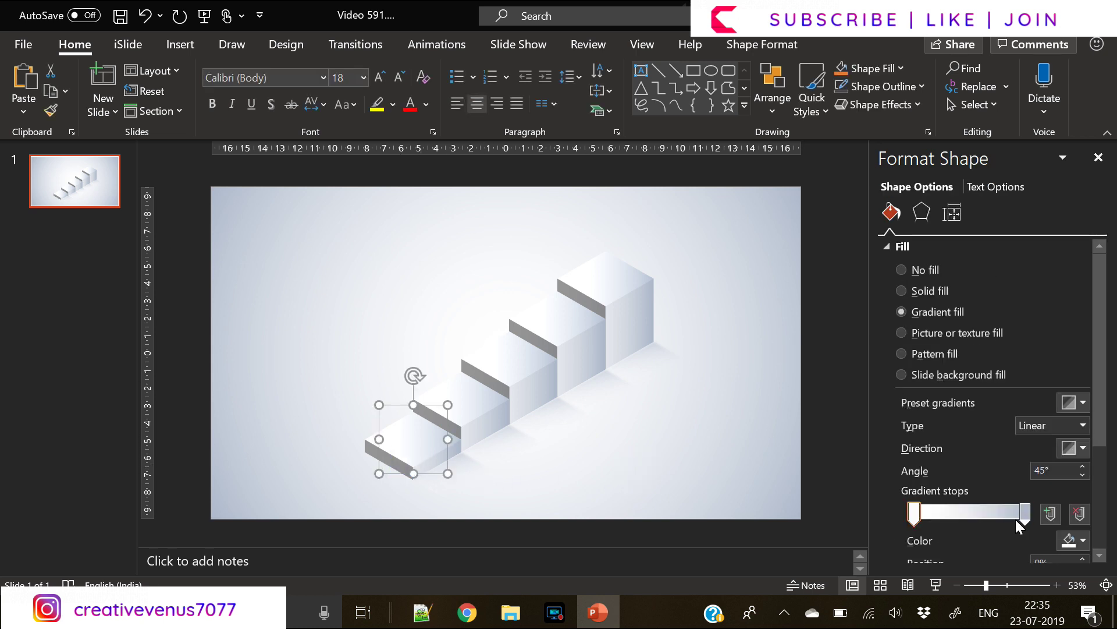
left_click(1073, 541)
left_click(1040, 505)
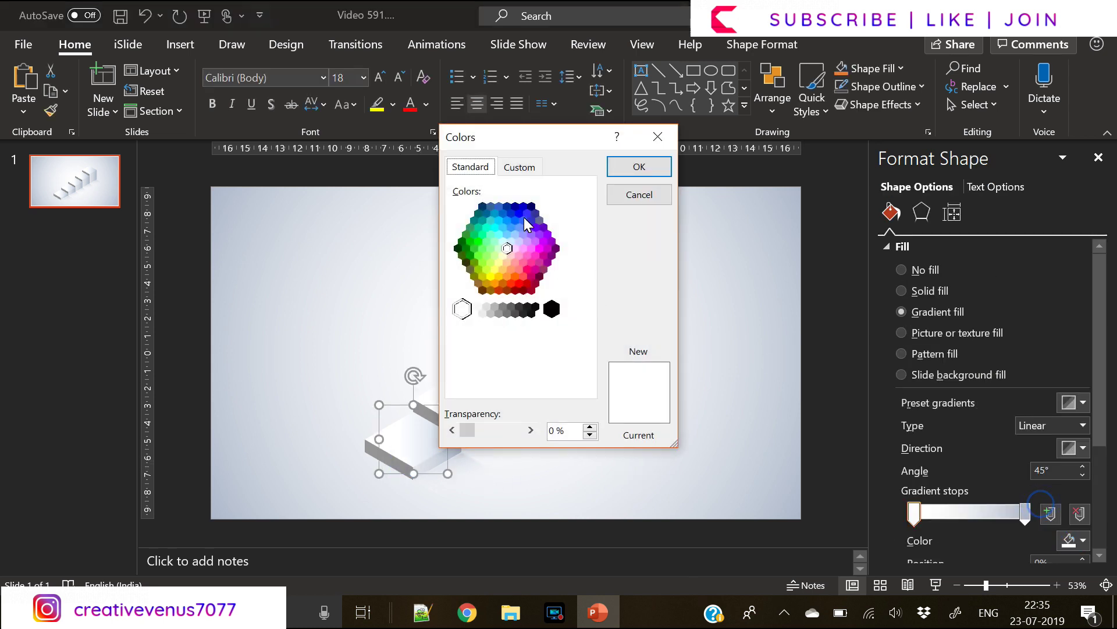
left_click(513, 216)
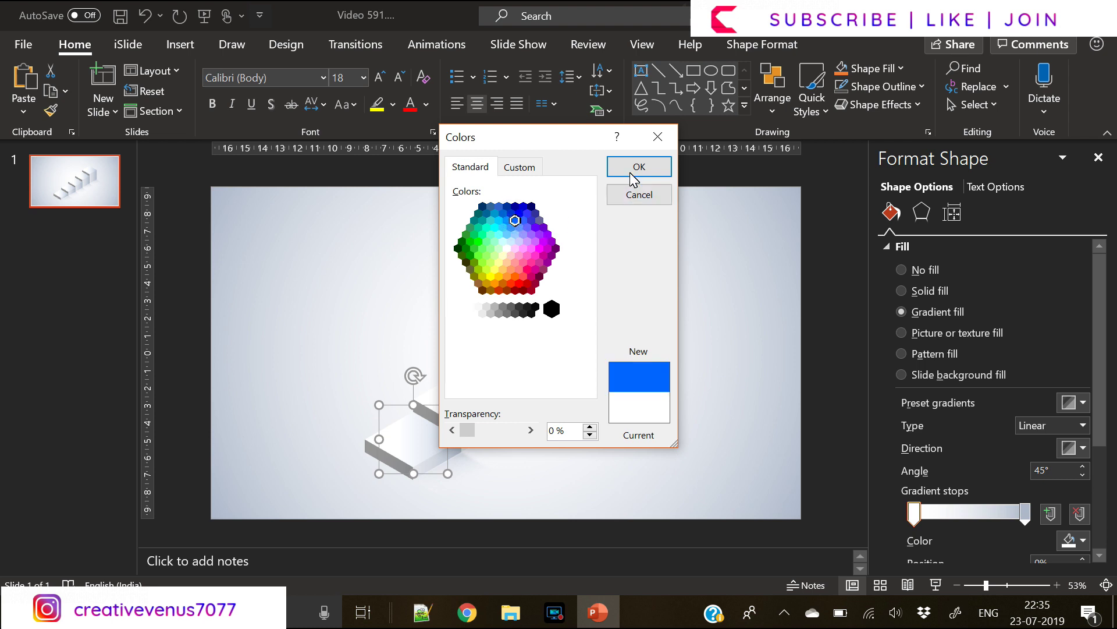
left_click(508, 235)
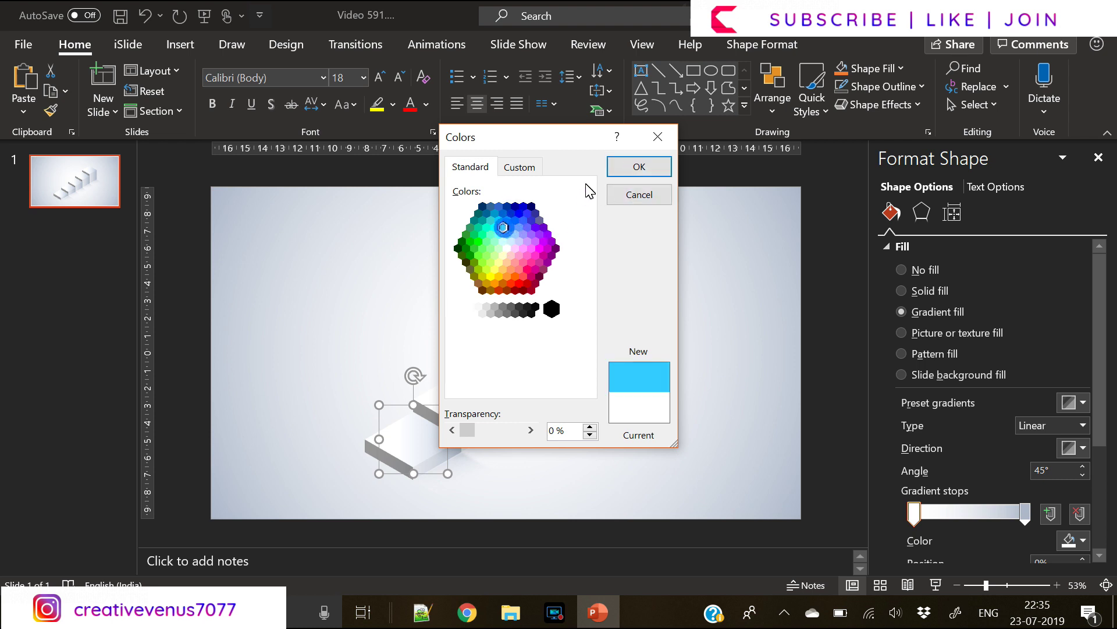
left_click(634, 167)
Set the bottom step's right gradient stop to navy blue.
left_click(1025, 512)
left_click(1073, 541)
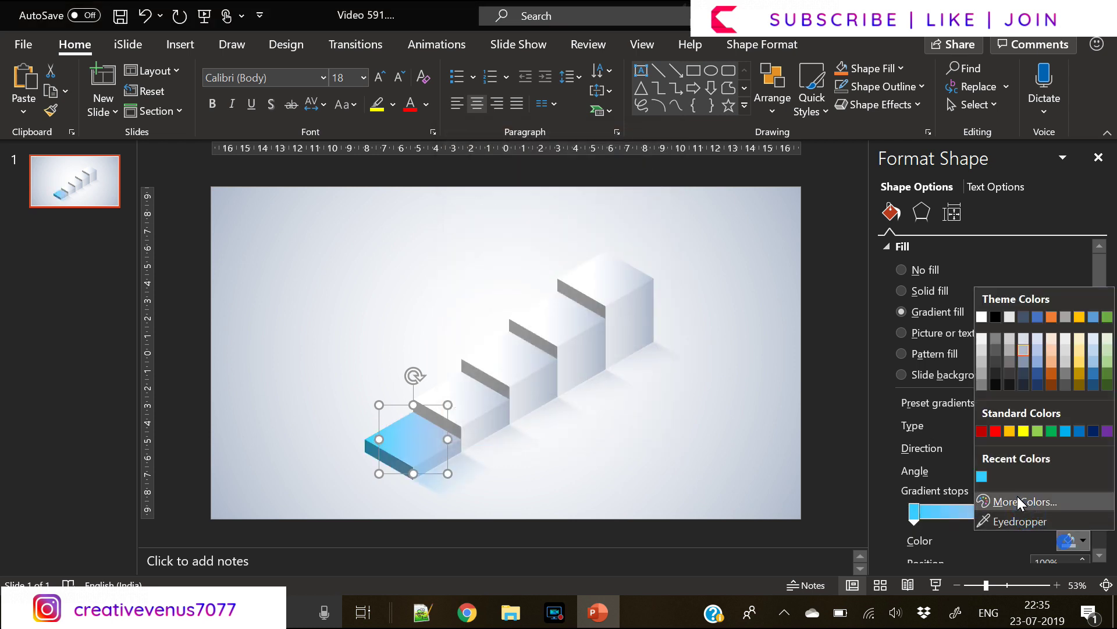
left_click(1017, 497)
left_click(471, 167)
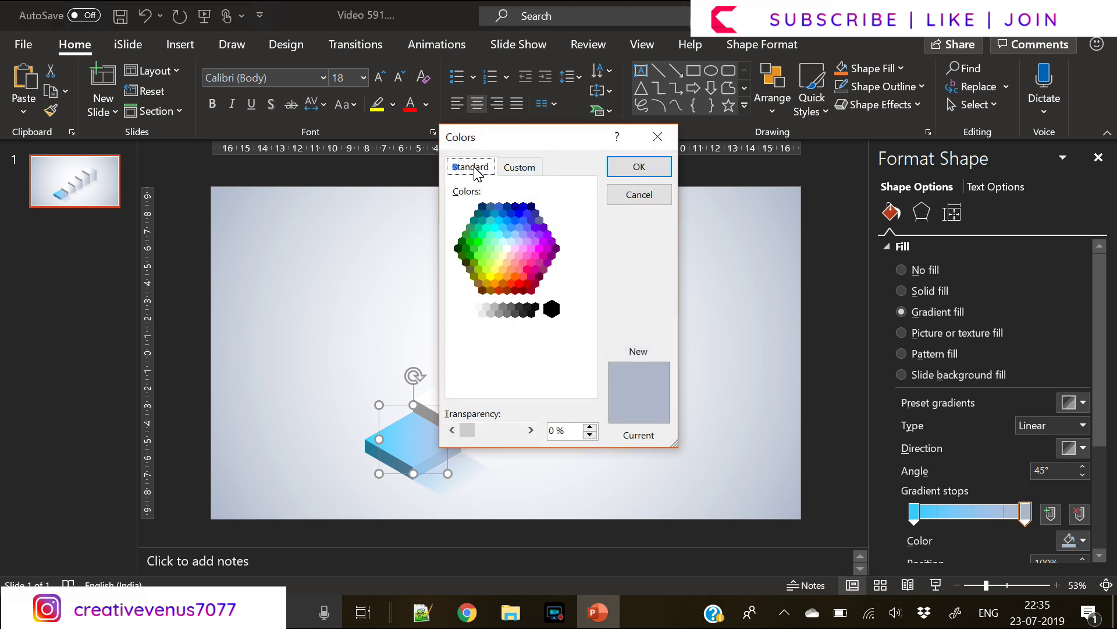
left_click(531, 206)
left_click(632, 167)
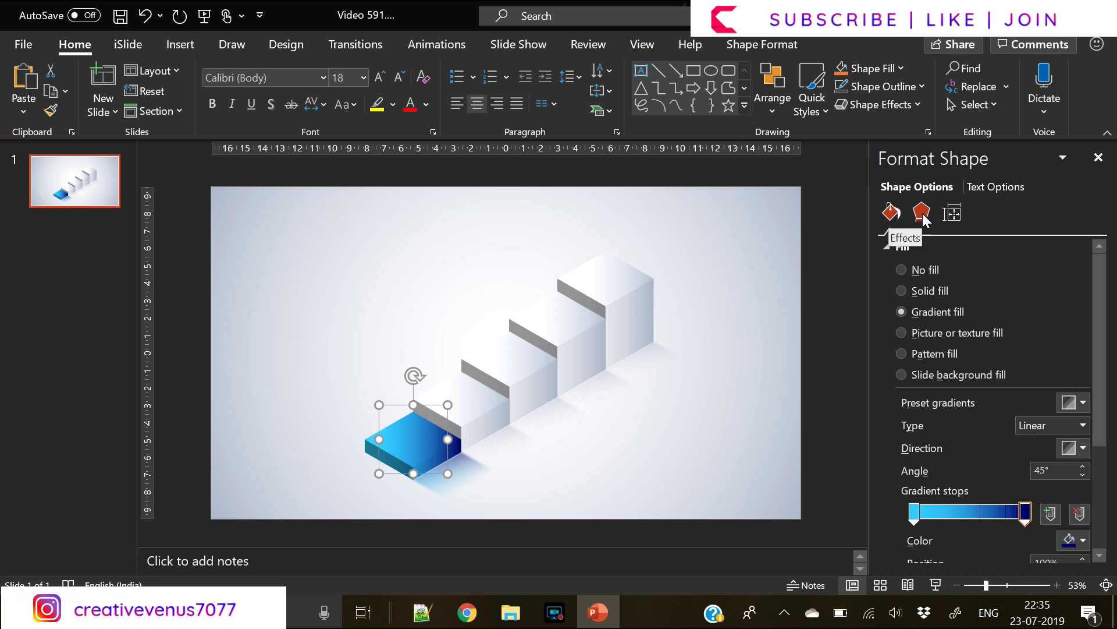
left_click(484, 407)
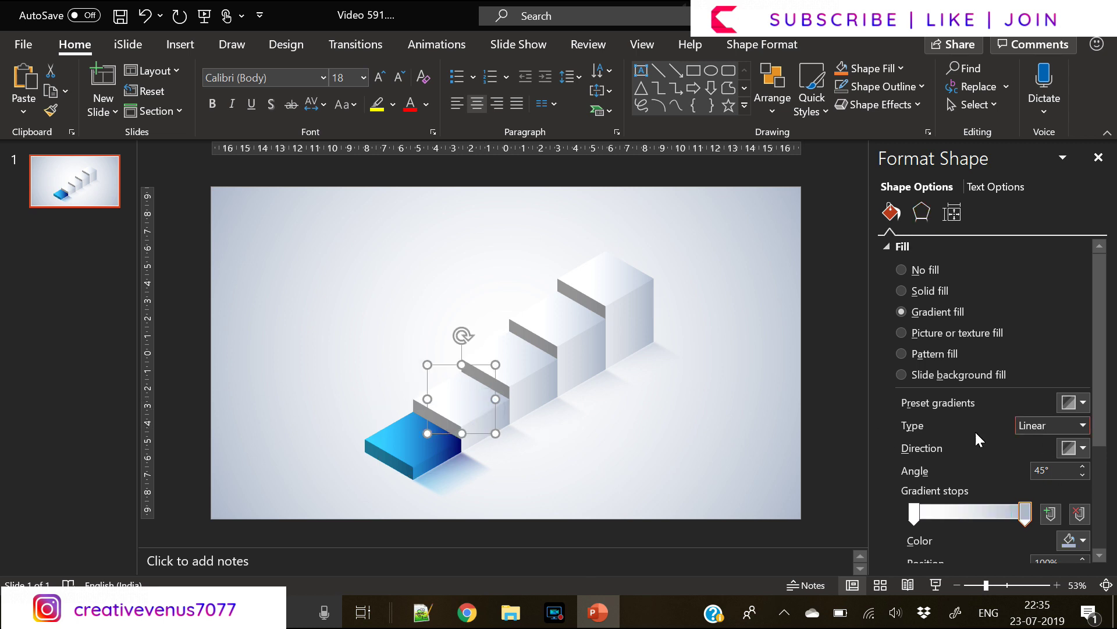
Give the second step a teal gradient on both its left and right stops.
left_click(917, 516)
left_click(1076, 540)
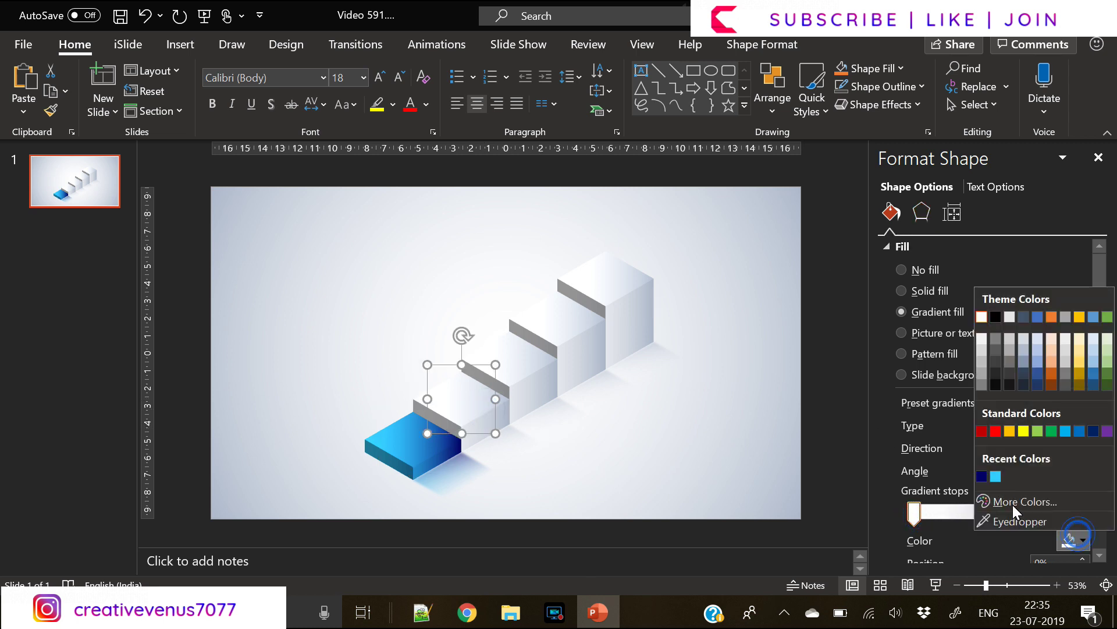
left_click(1023, 502)
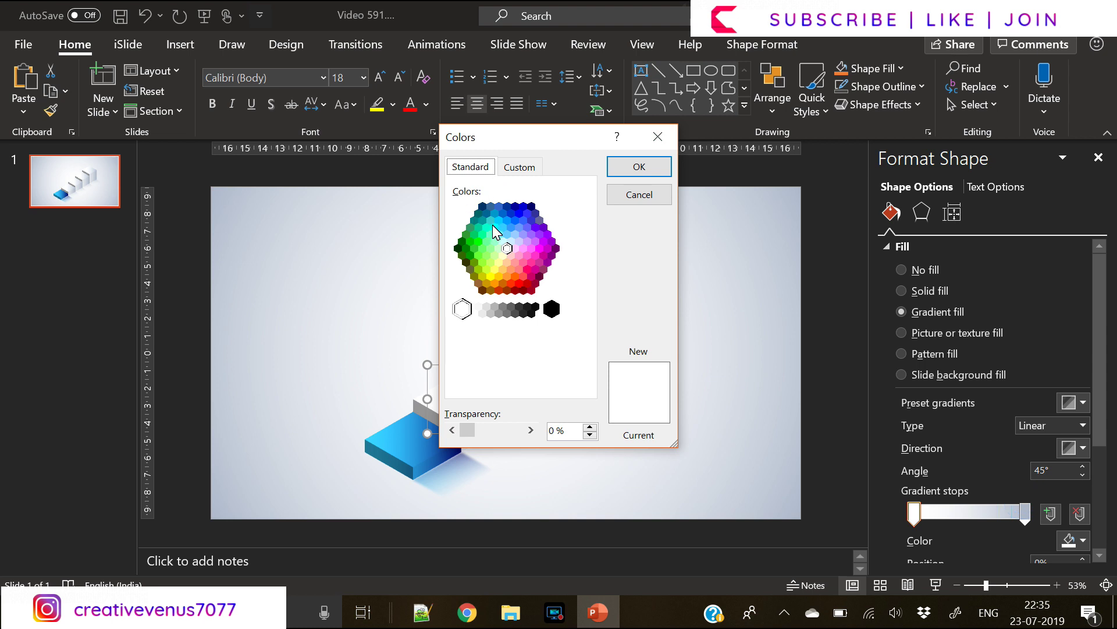
left_click(491, 220)
left_click(640, 169)
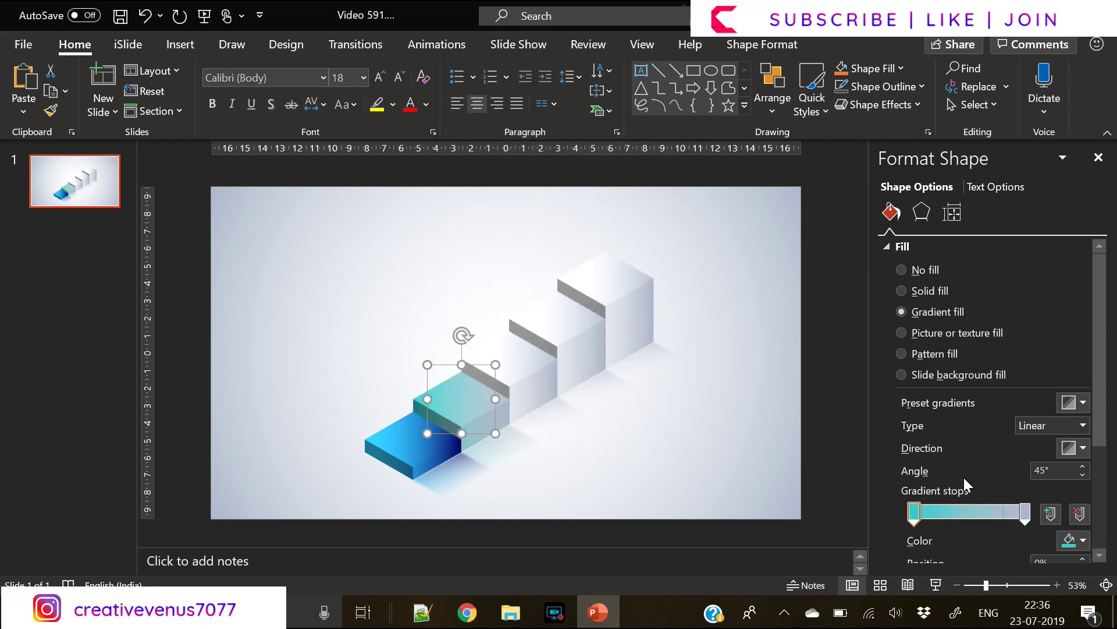
left_click(1026, 512)
left_click(1076, 540)
left_click(1023, 501)
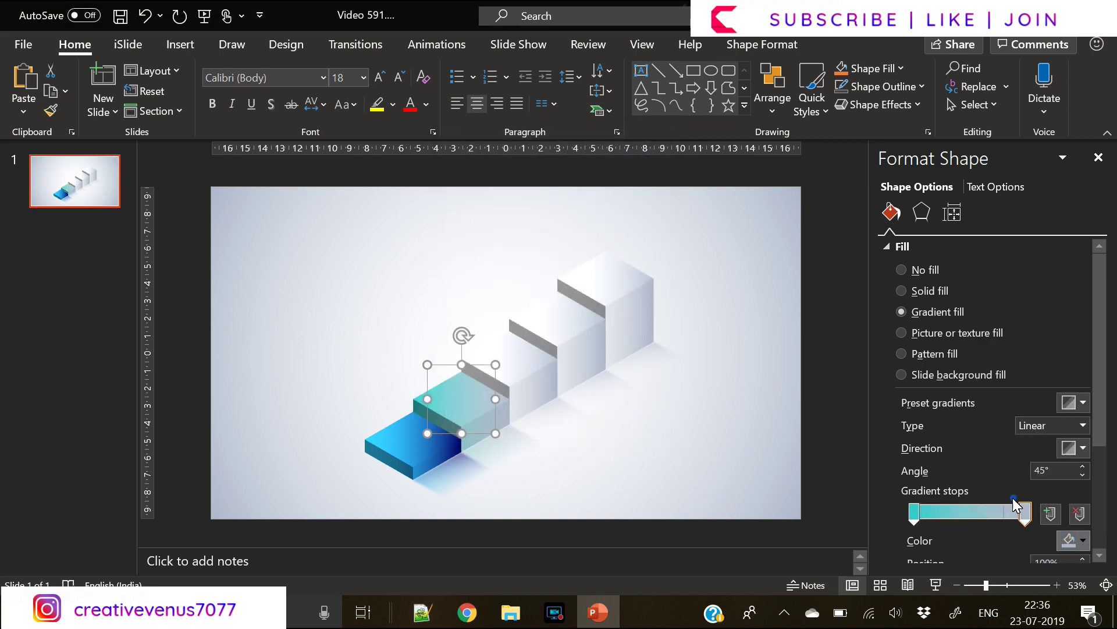
left_click(467, 169)
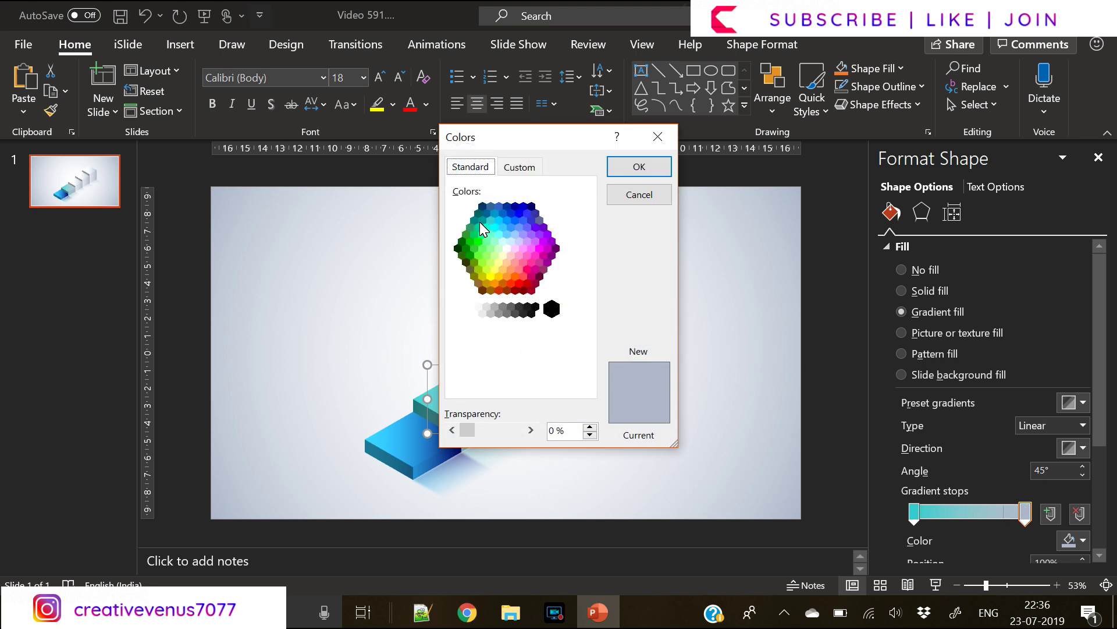
left_click(479, 227)
left_click(639, 167)
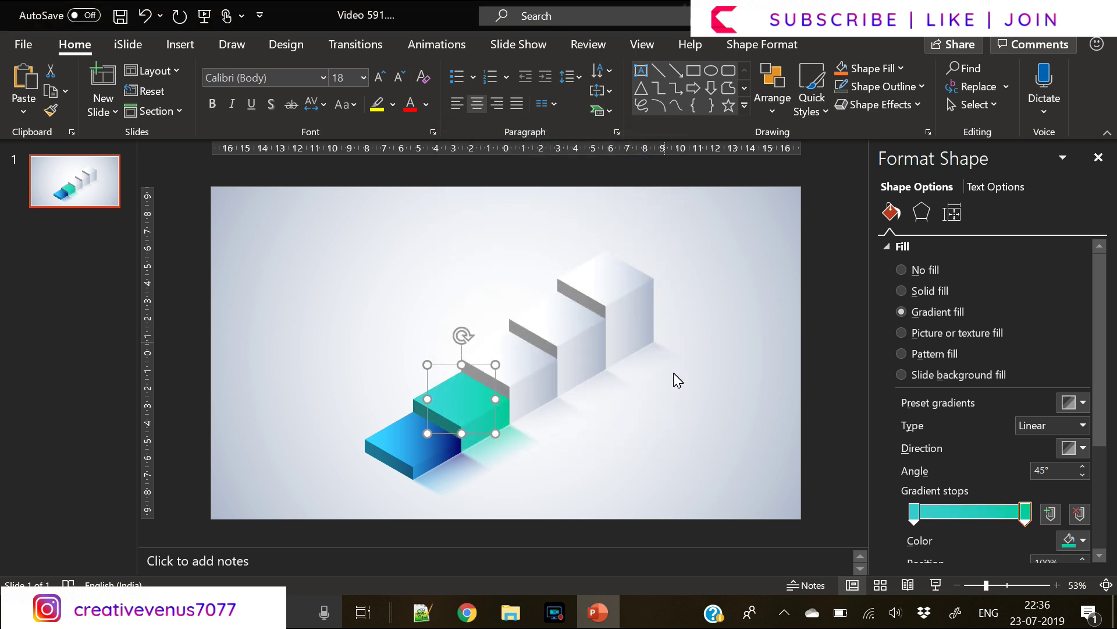
Give the third step a yellow-green to orange gradient.
left_click(512, 379)
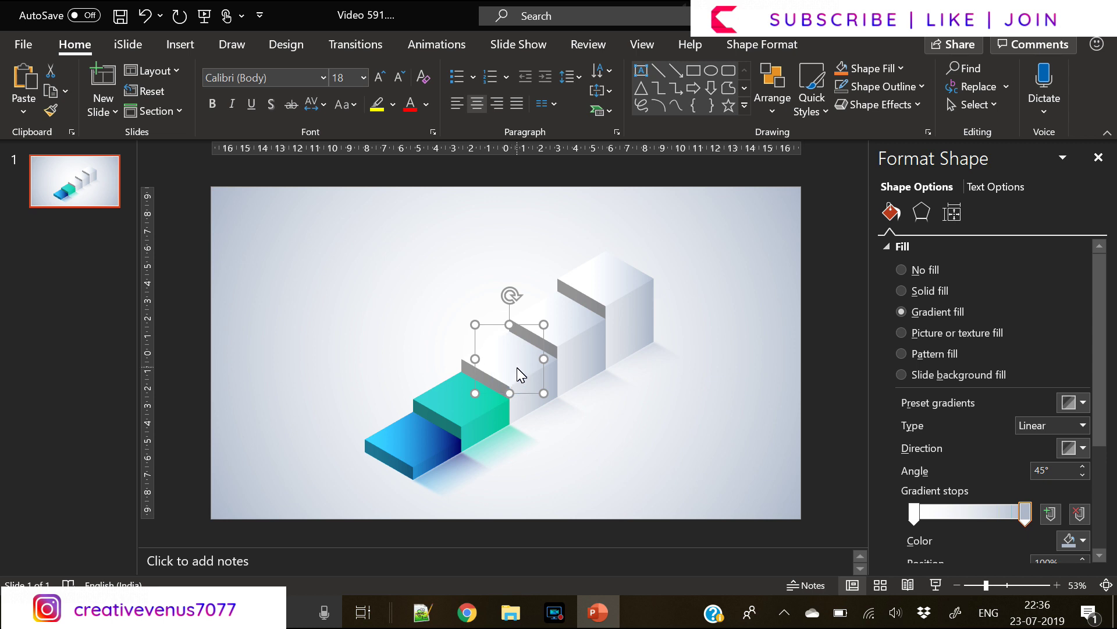
left_click(917, 522)
left_click(1074, 540)
left_click(1022, 507)
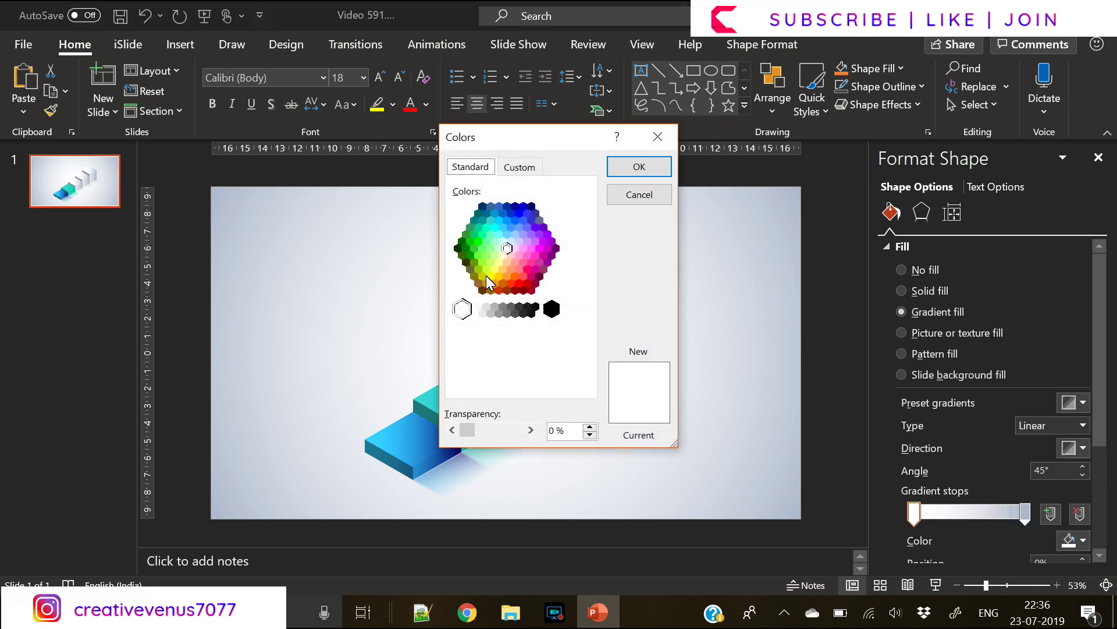
left_click(487, 270)
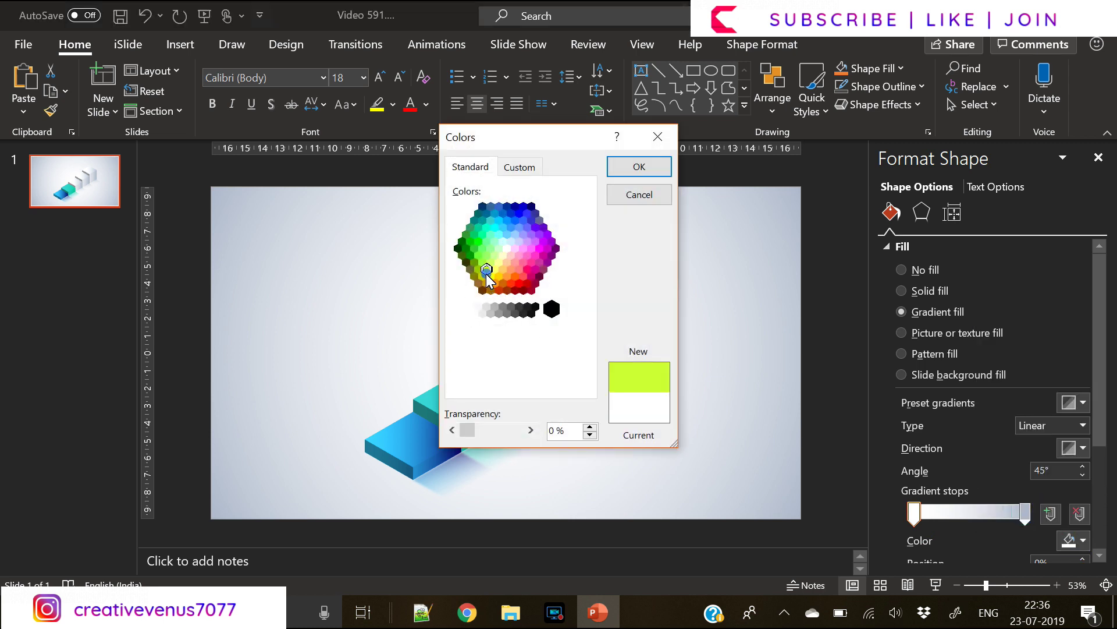
left_click(636, 170)
left_click(1025, 515)
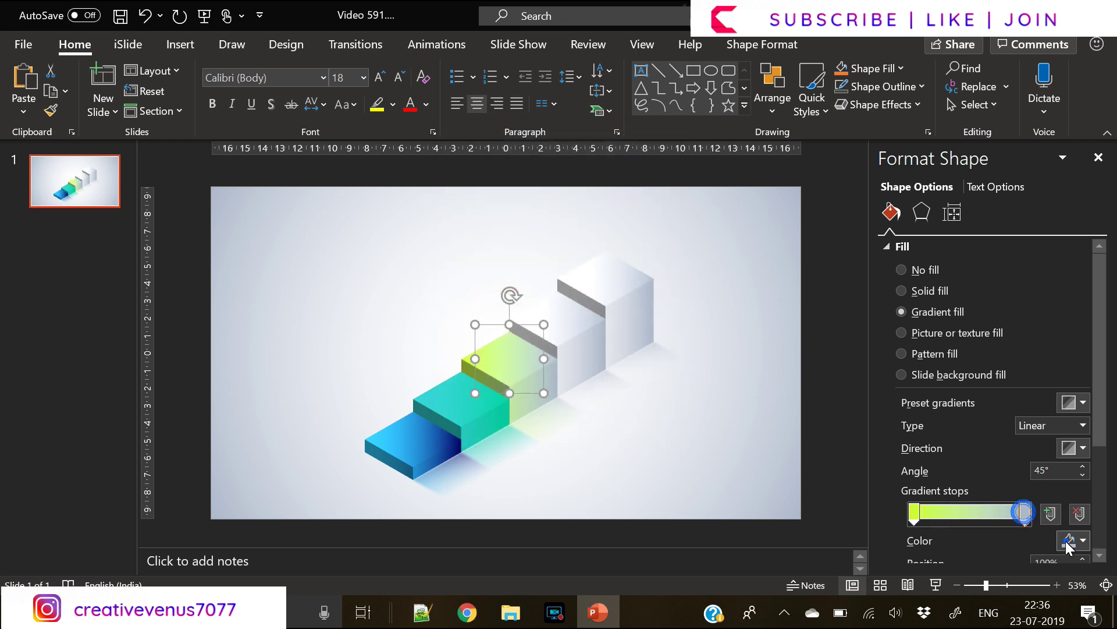
left_click(1082, 540)
left_click(1014, 501)
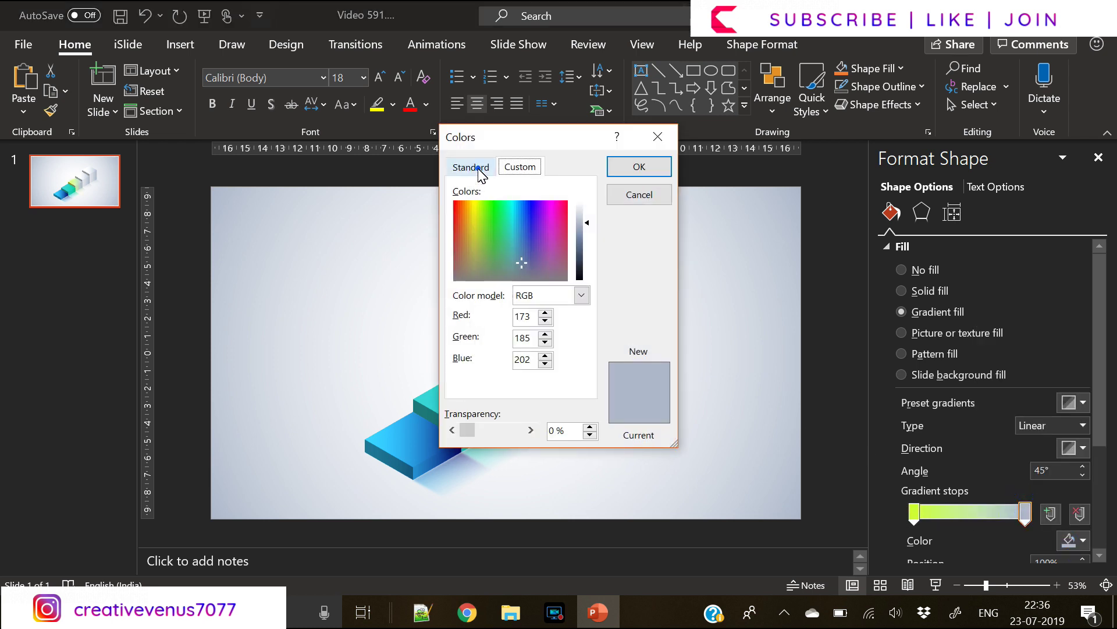
left_click(469, 167)
left_click(495, 283)
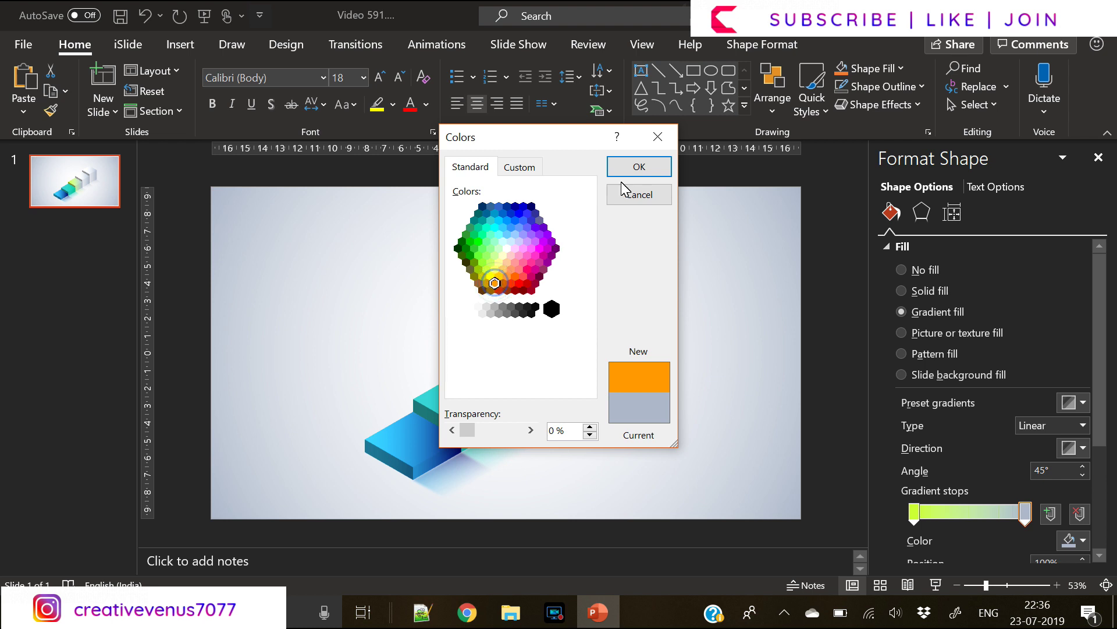
left_click(640, 169)
Give the fourth step a light orange to red gradient.
left_click(578, 353)
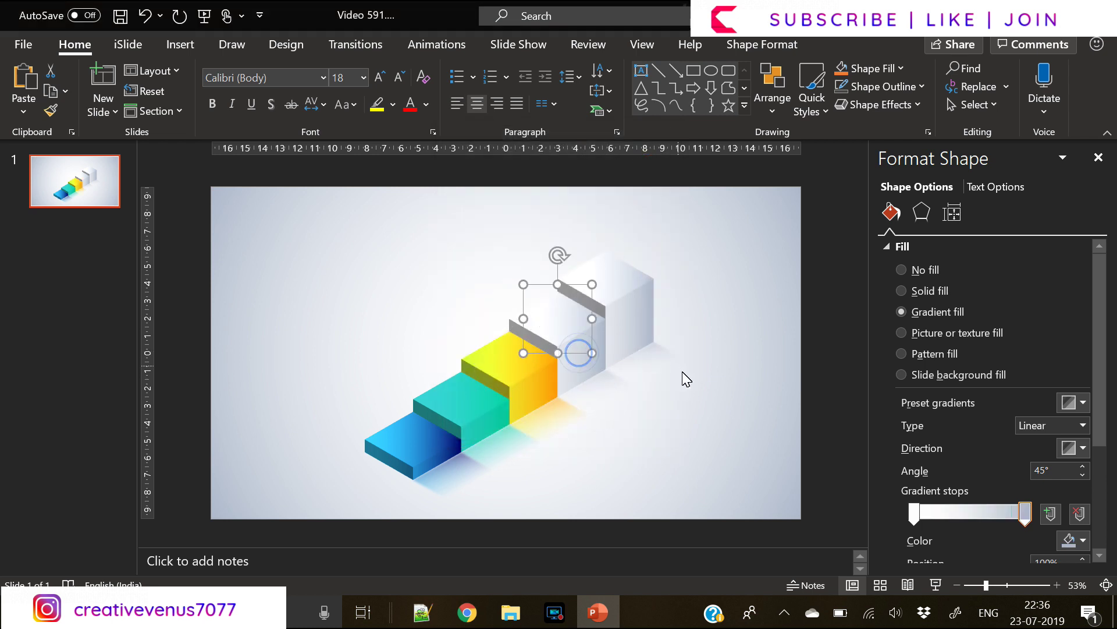
left_click(915, 512)
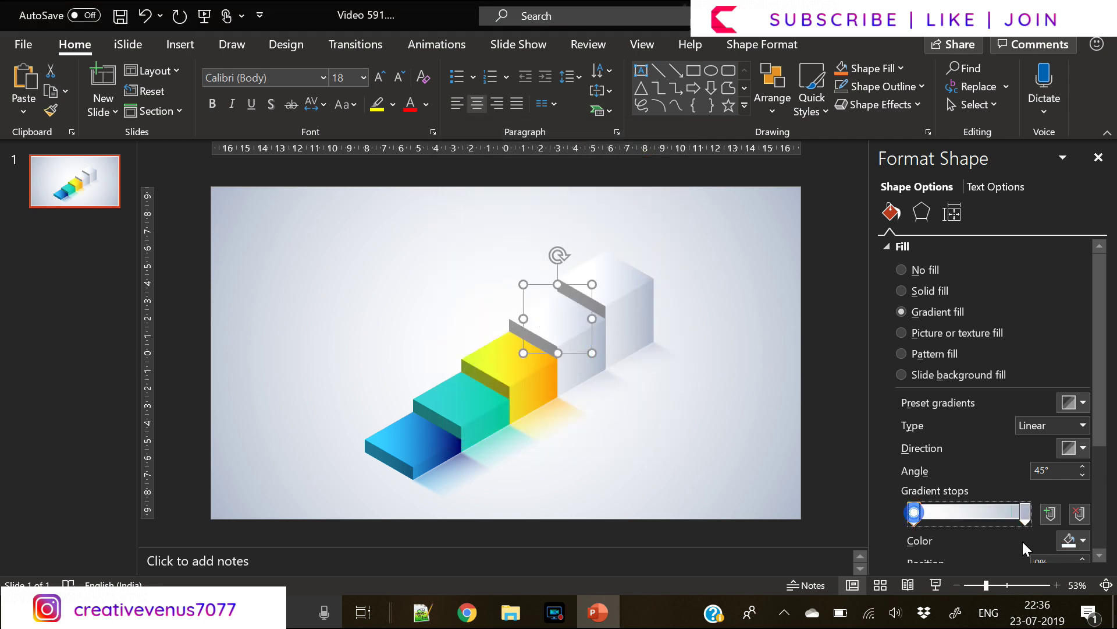
left_click(1071, 541)
left_click(1014, 501)
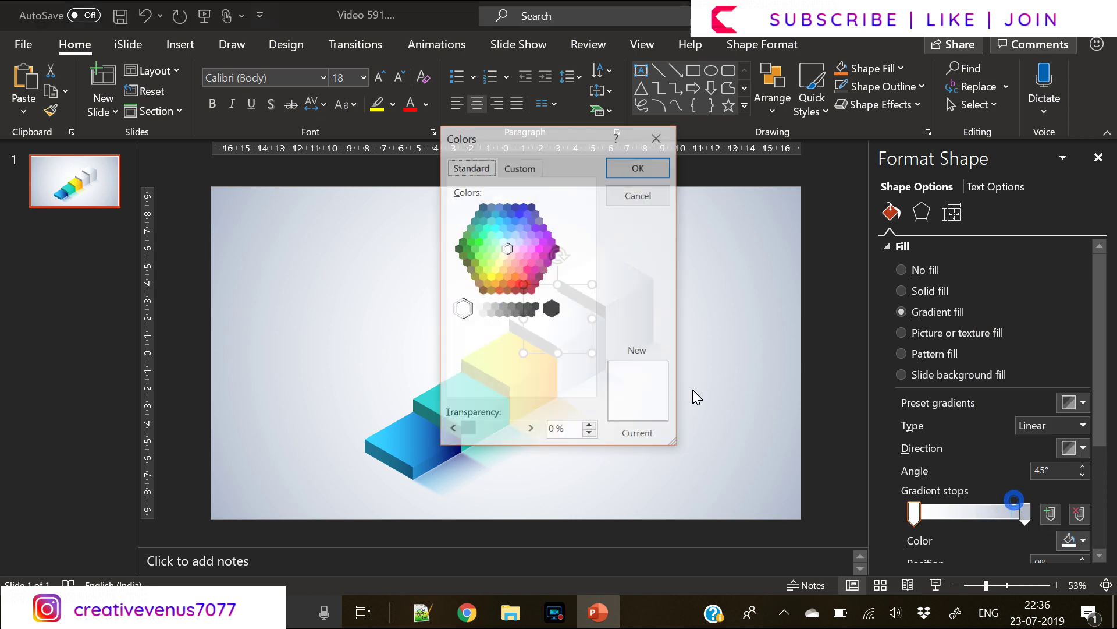
left_click(509, 277)
left_click(512, 277)
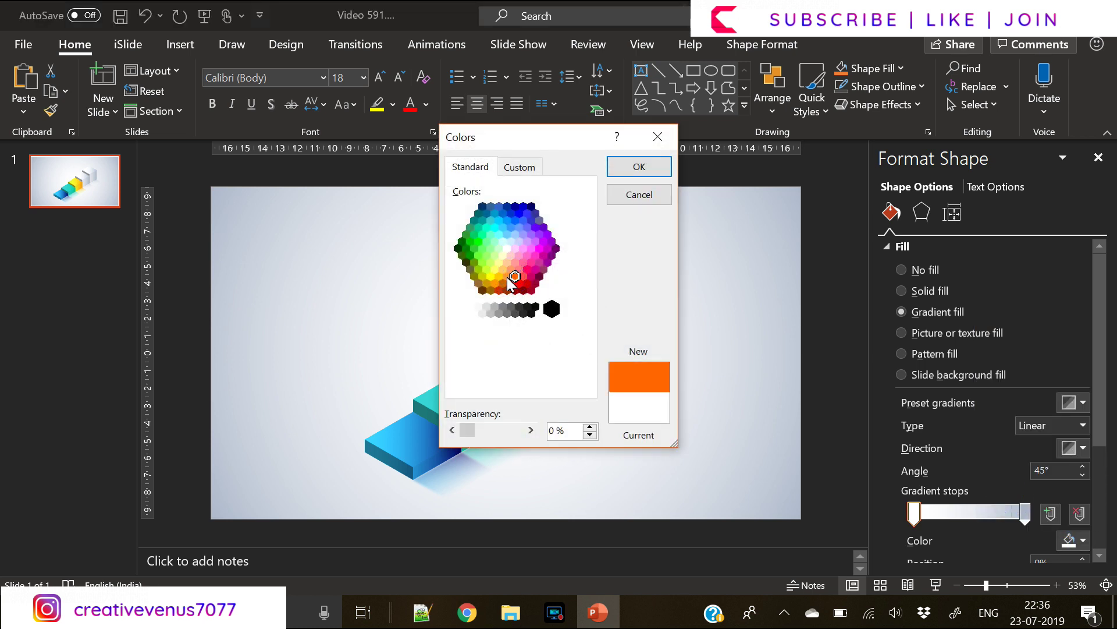
left_click(507, 277)
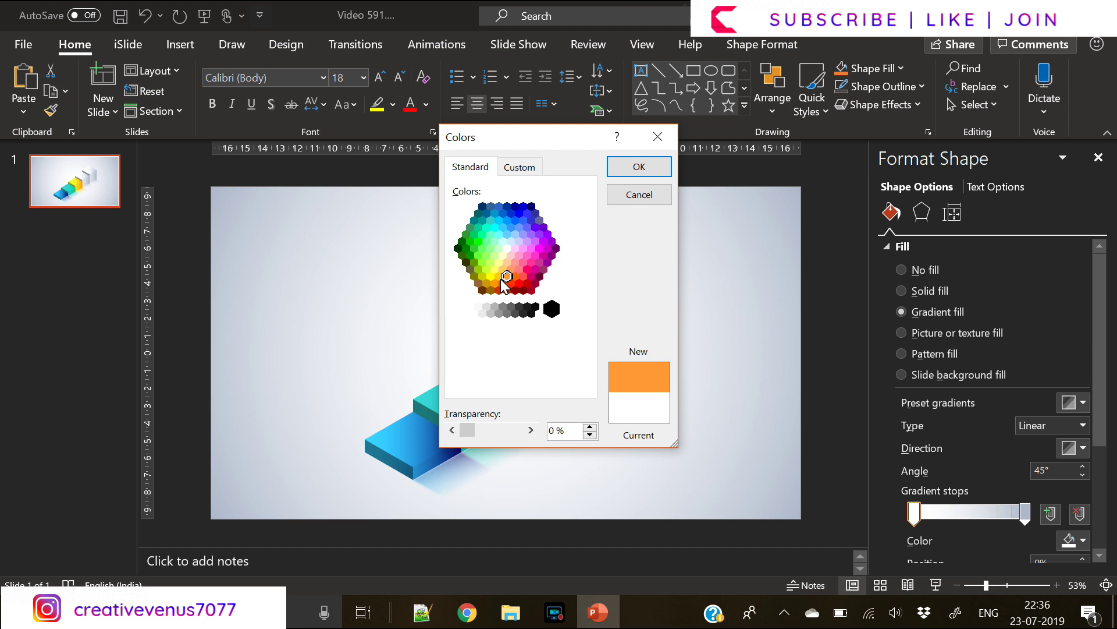
left_click(621, 167)
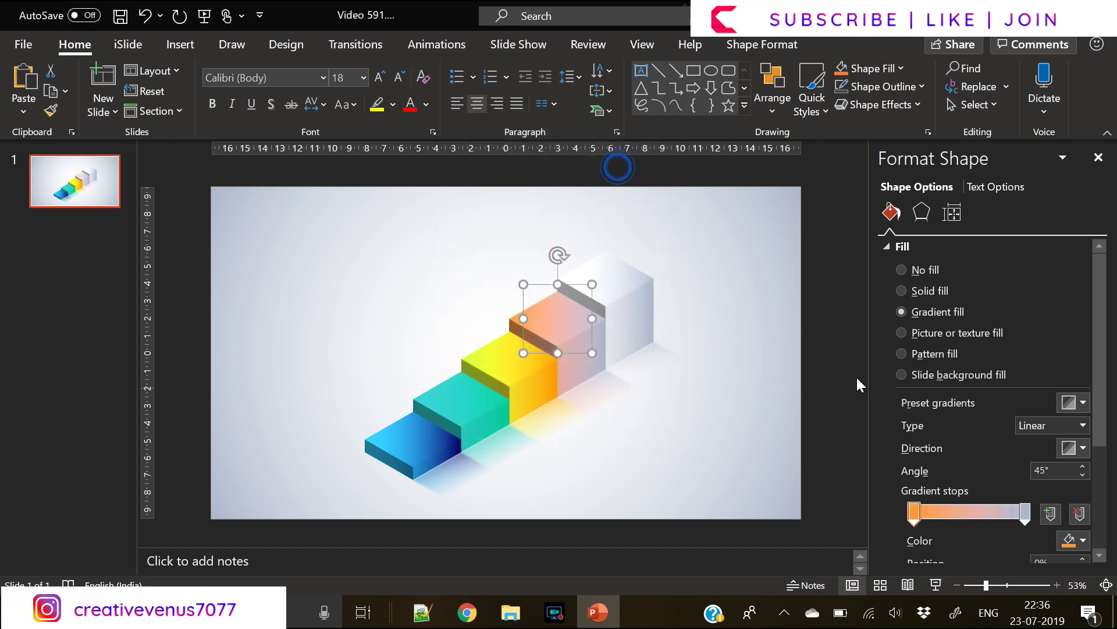
left_click(1025, 518)
left_click(1070, 540)
left_click(1021, 496)
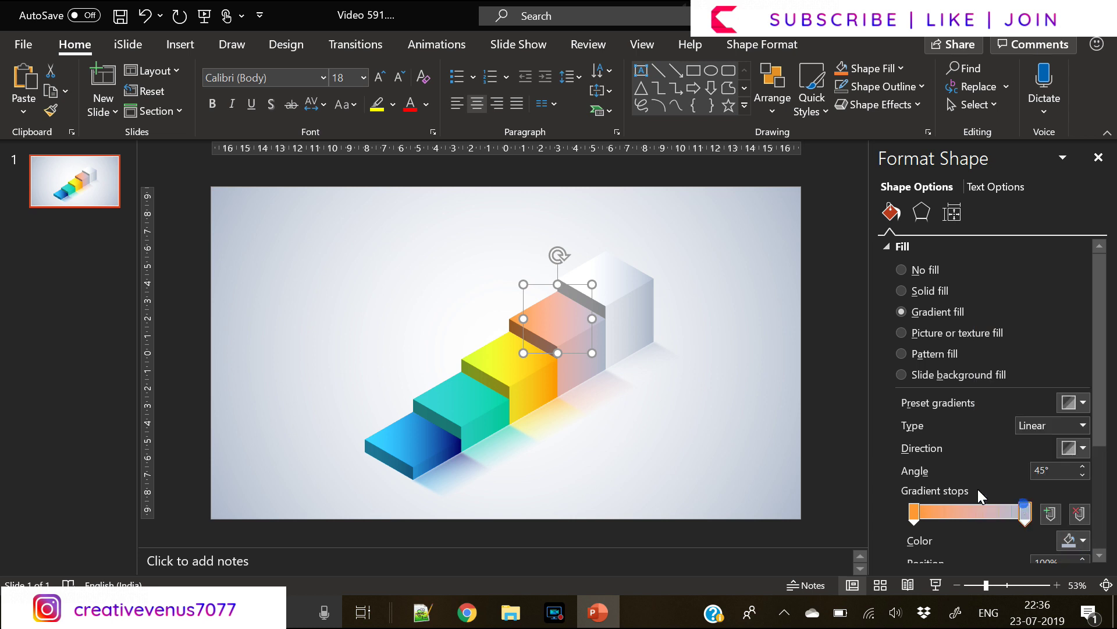
left_click(469, 167)
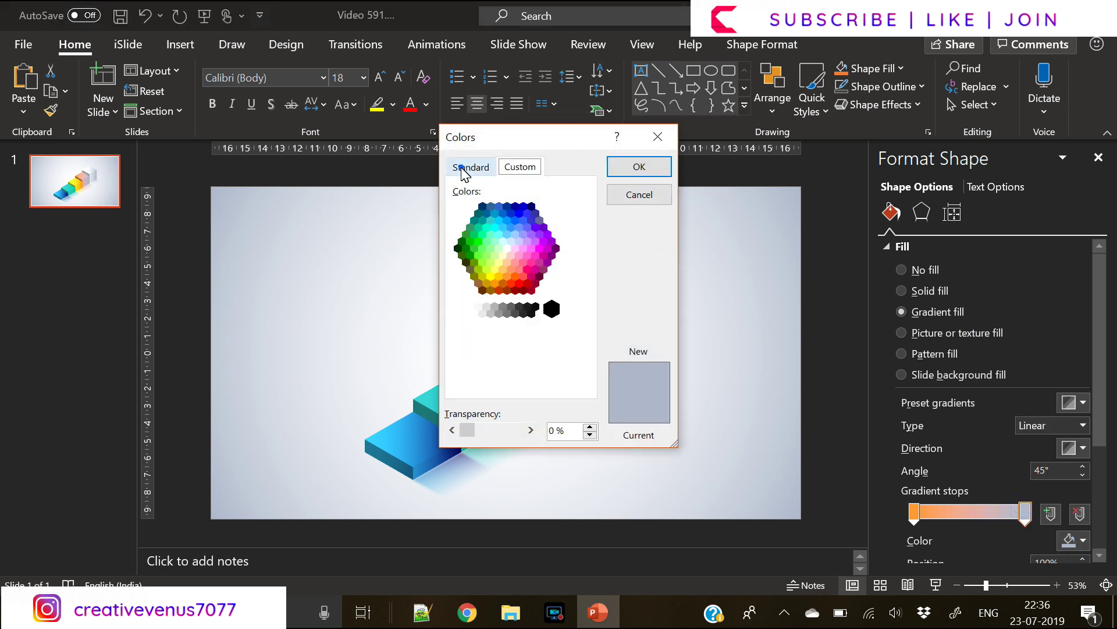
left_click(526, 284)
left_click(661, 168)
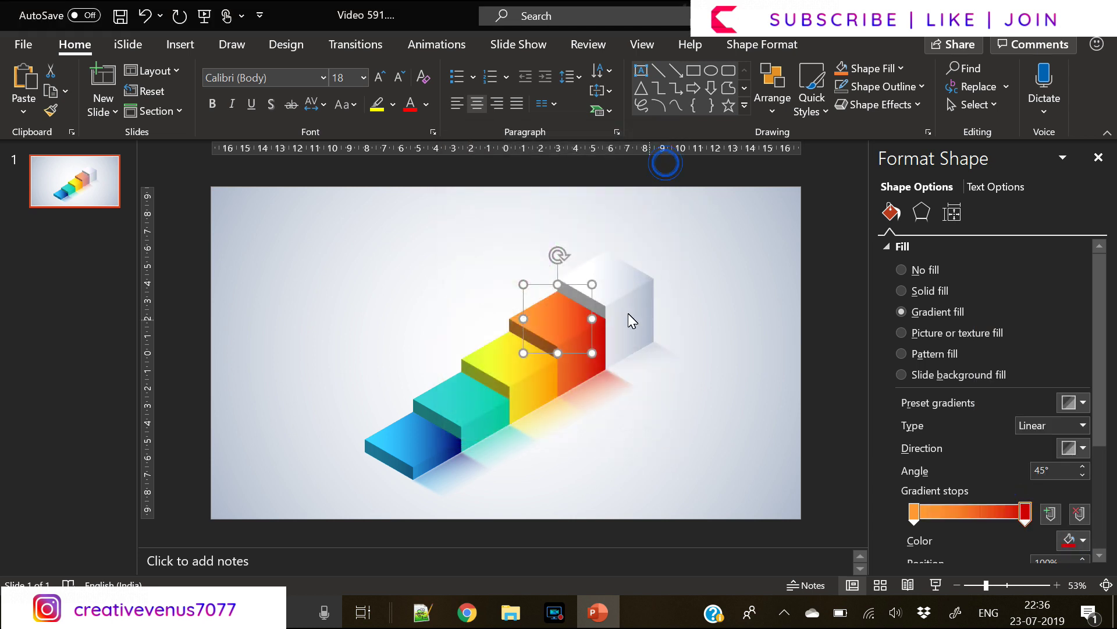
Give the top step a pink to purple gradient.
left_click(617, 299)
left_click(913, 516)
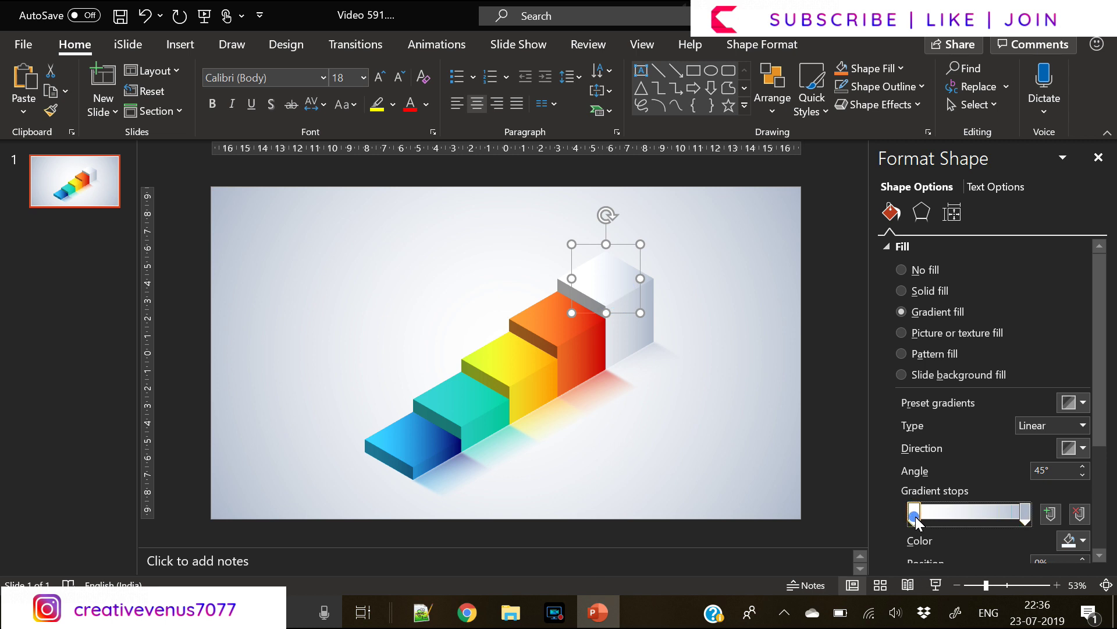
left_click(1083, 540)
left_click(1026, 499)
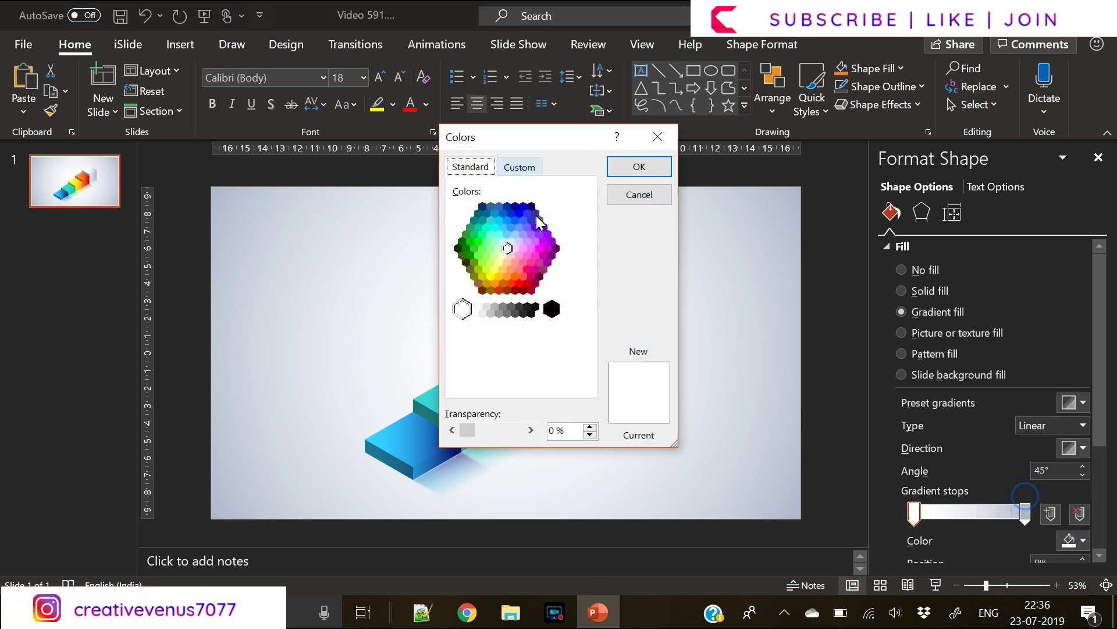
left_click(525, 269)
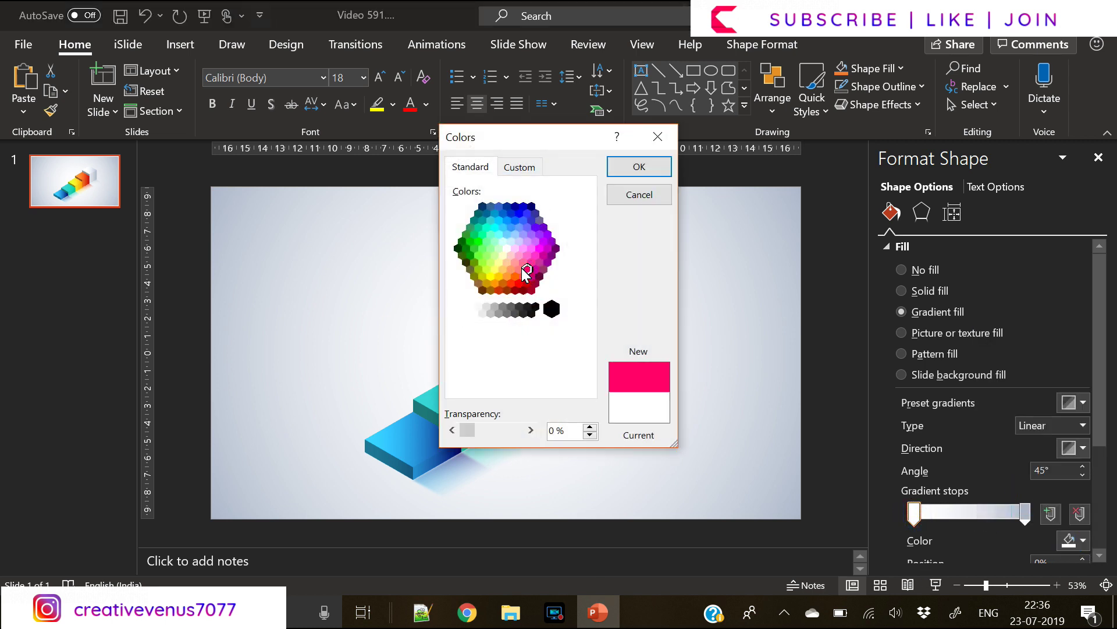
left_click(636, 168)
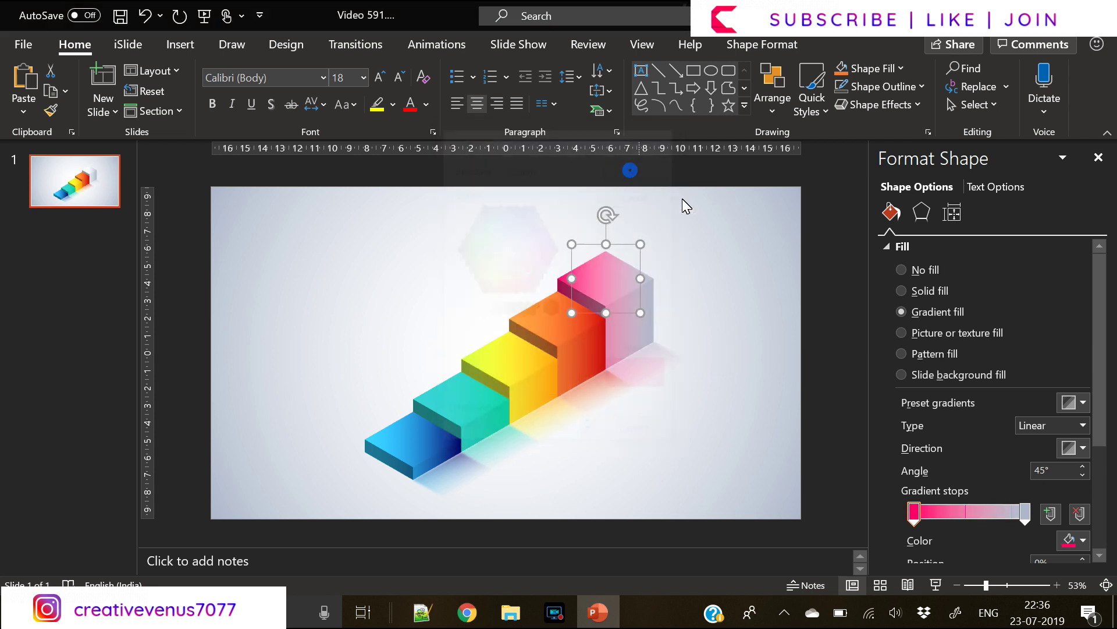
left_click(1025, 512)
left_click(1082, 540)
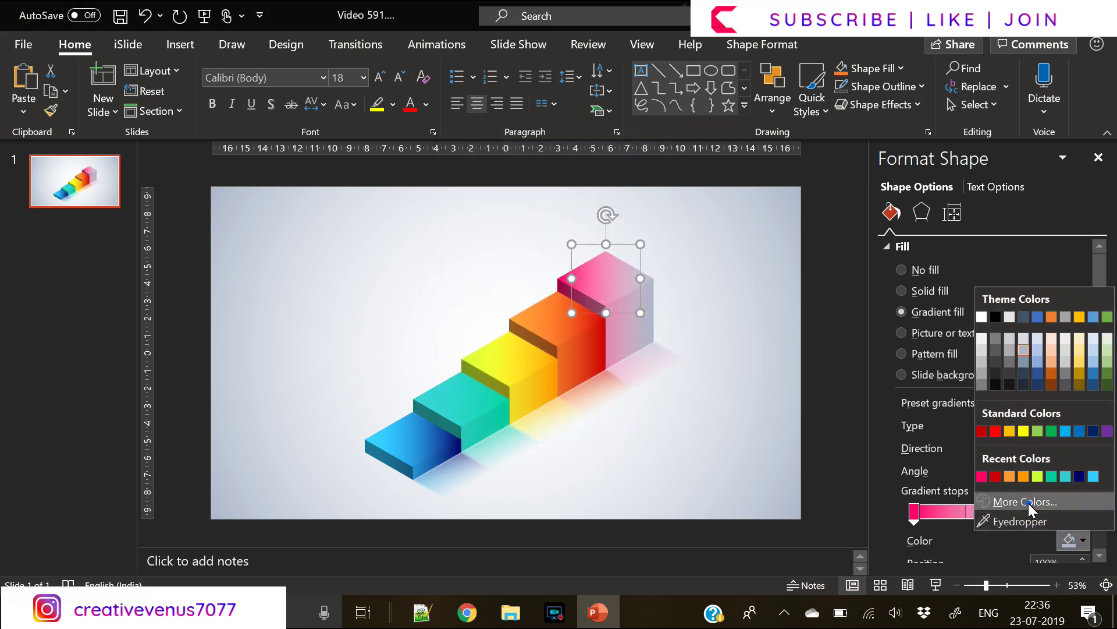
left_click(1022, 499)
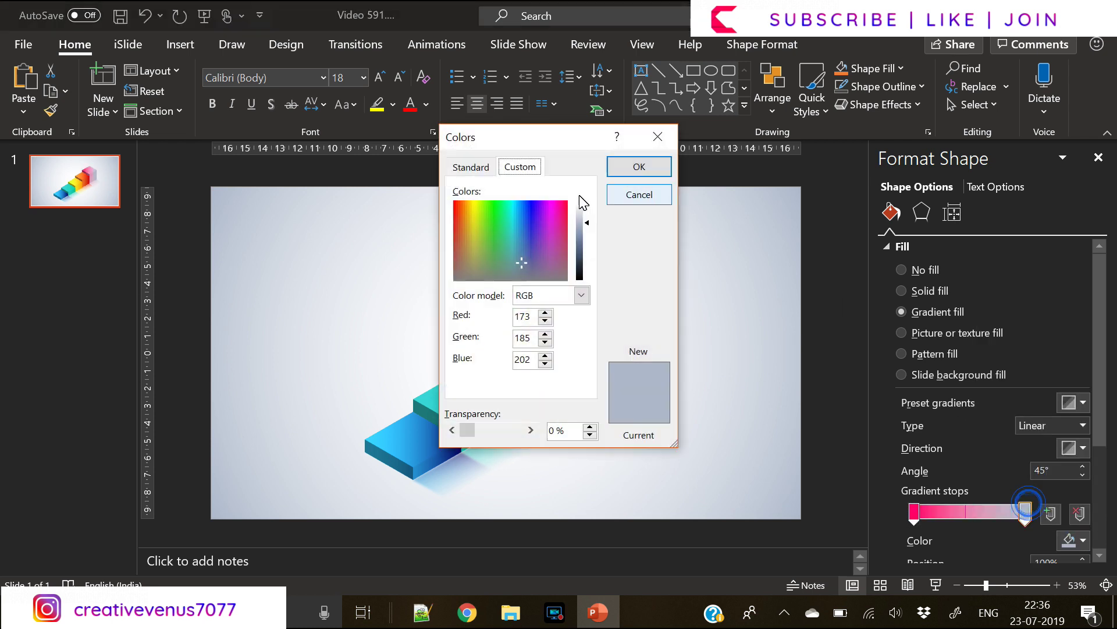
left_click(454, 159)
left_click(556, 249)
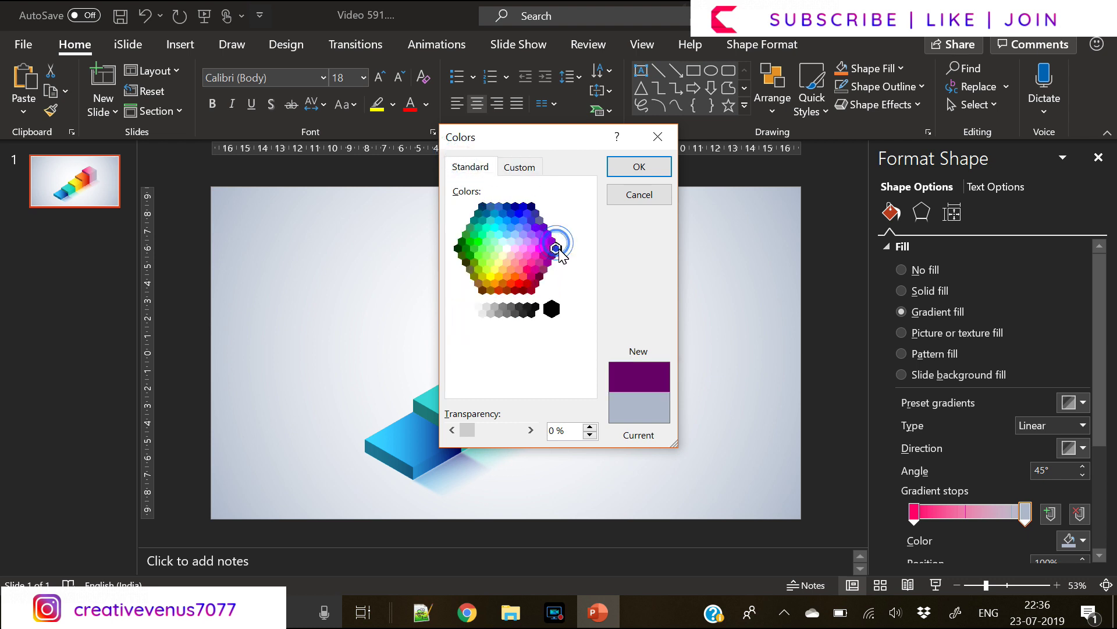
left_click(639, 166)
left_click(734, 376)
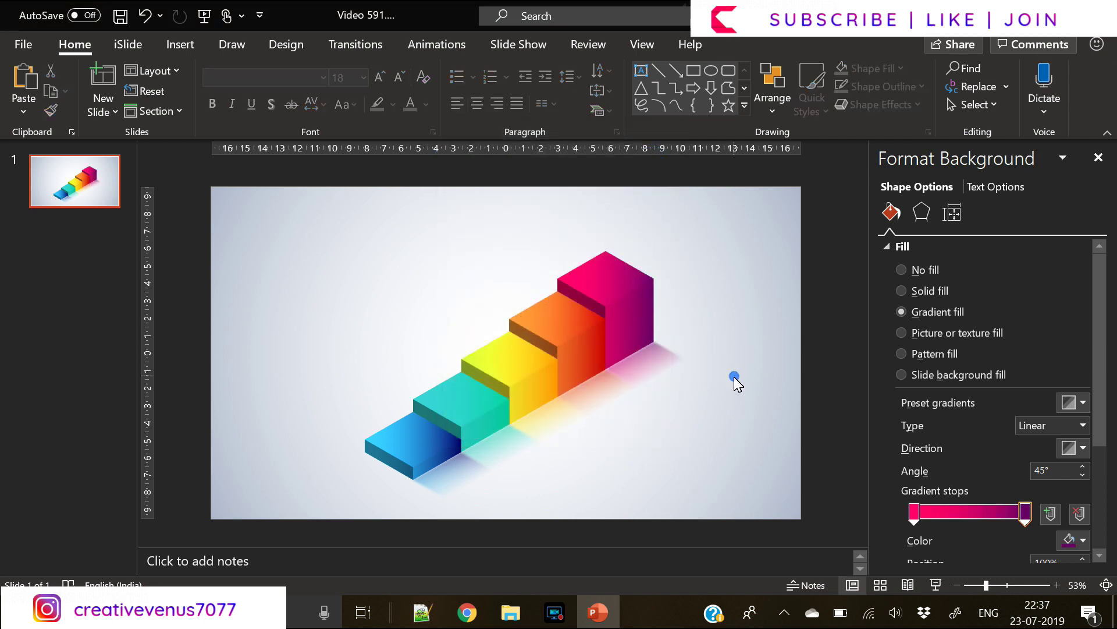
Select all five rainbow steps and apply a new 3-D surface Material preset.
left_click(414, 440)
left_click(474, 416, "shift")
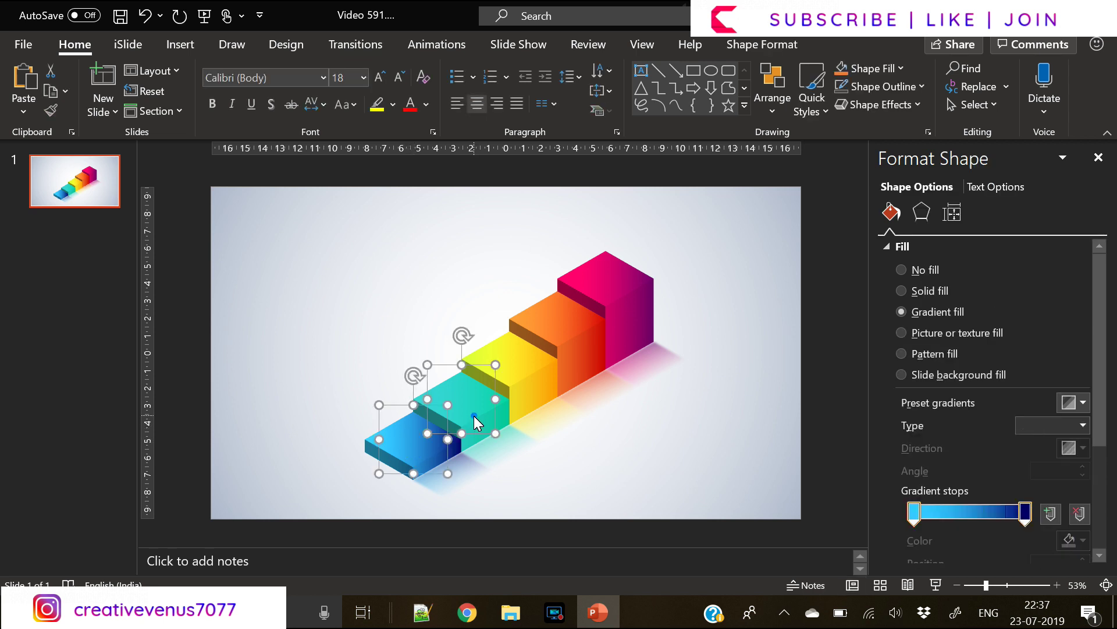
left_click(543, 373, "shift")
left_click(561, 339, "shift")
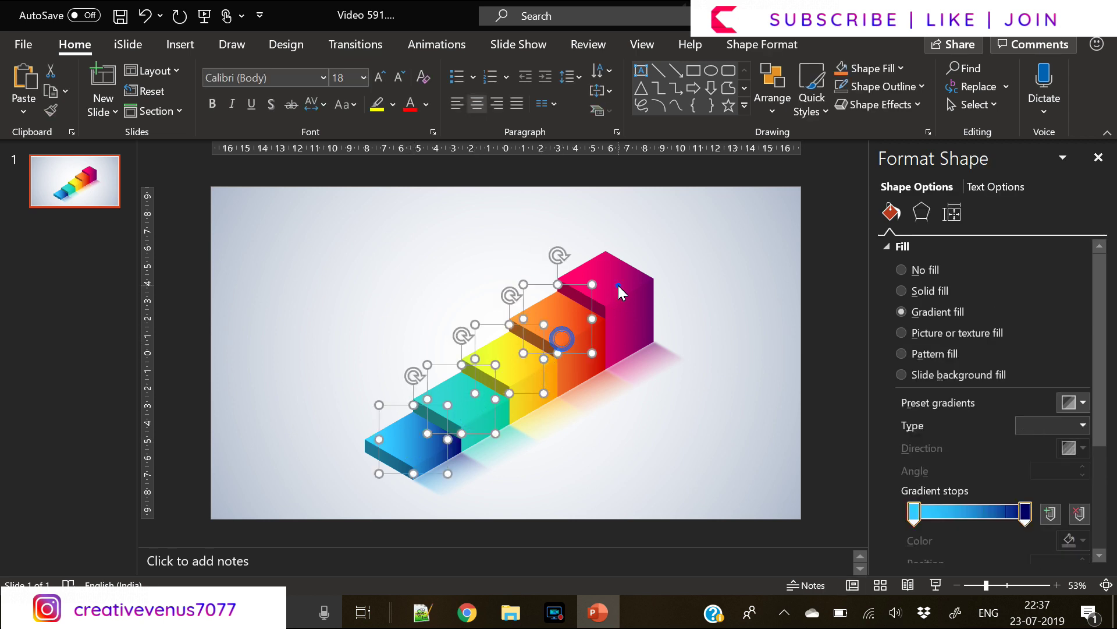
left_click(618, 285, "shift")
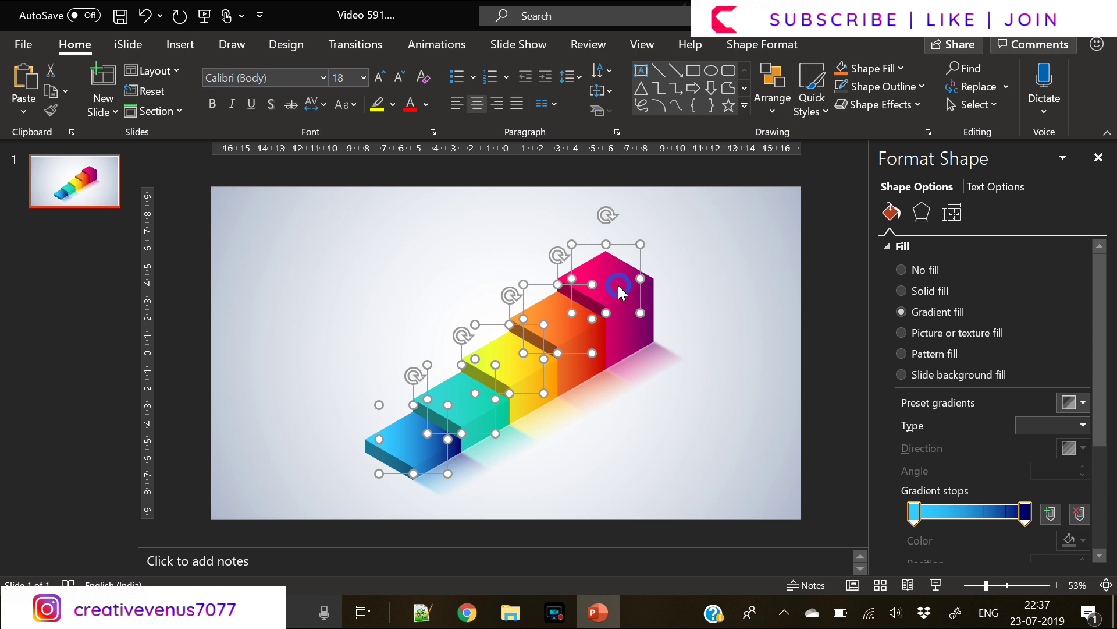
left_click(921, 212)
left_click_drag(1099, 326, 1106, 456)
scroll(1107, 458, "down", 1)
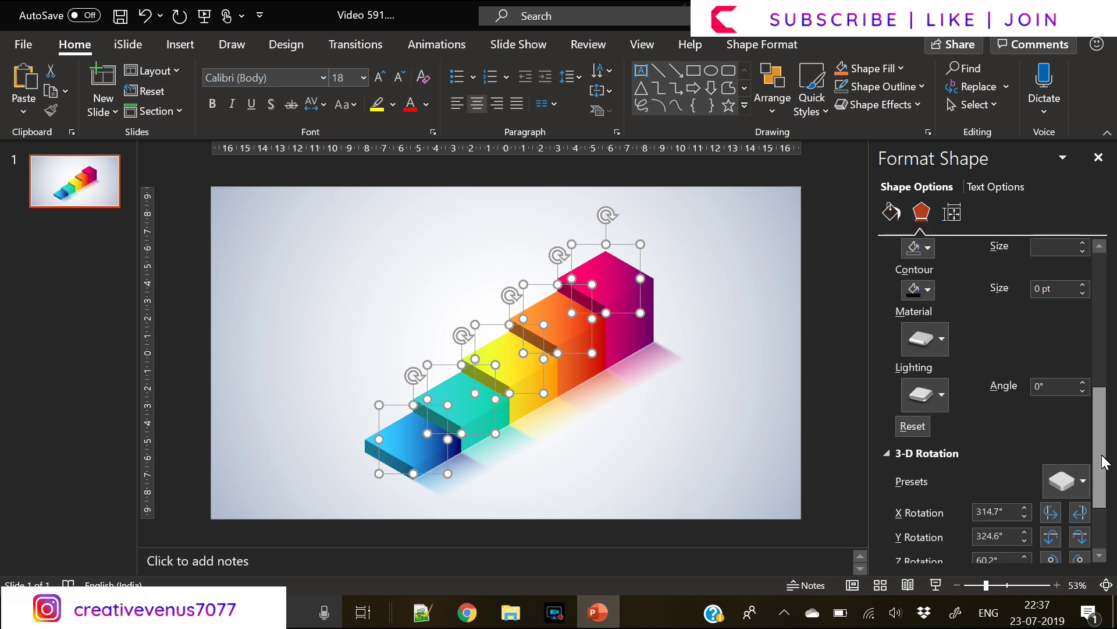
left_click(929, 352)
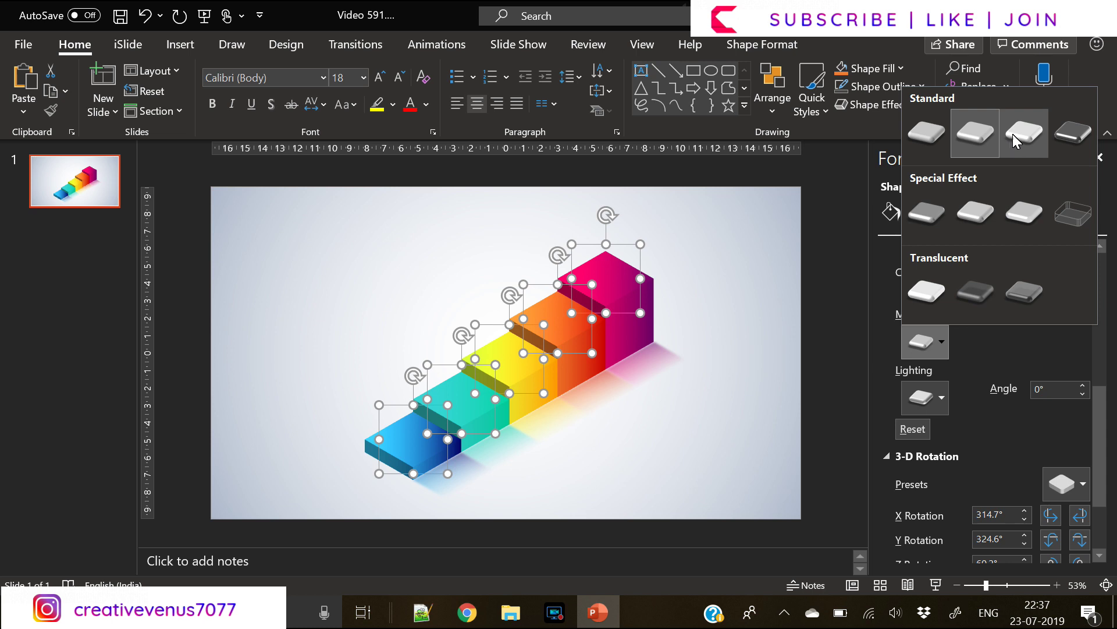
left_click(1070, 145)
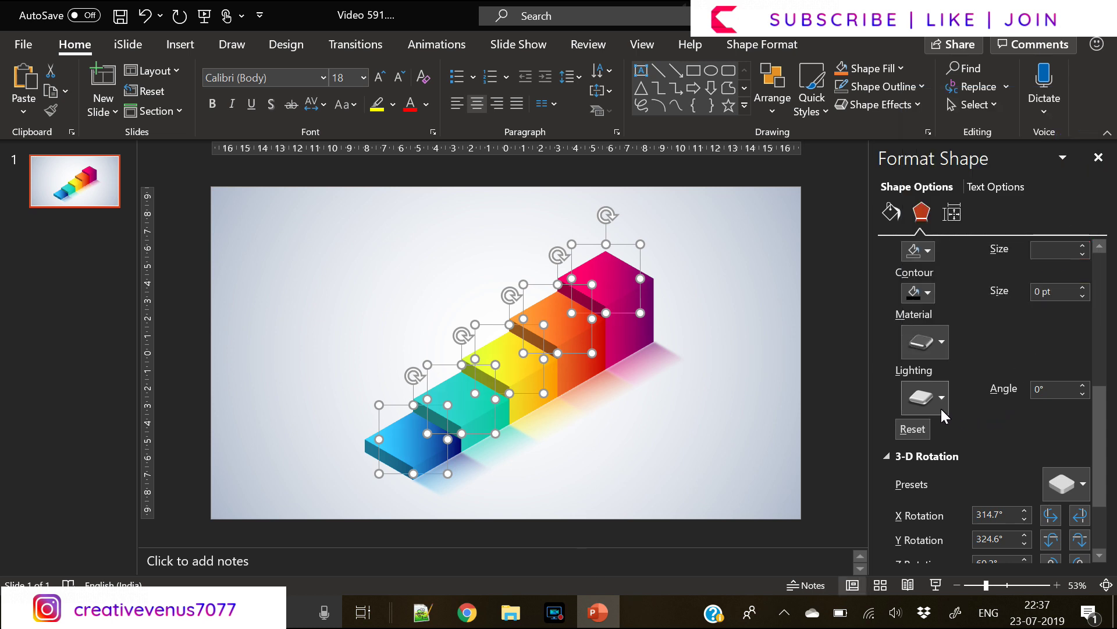
Adjust the five steps' 3-D lighting angle, then deselect them.
left_click(1082, 386)
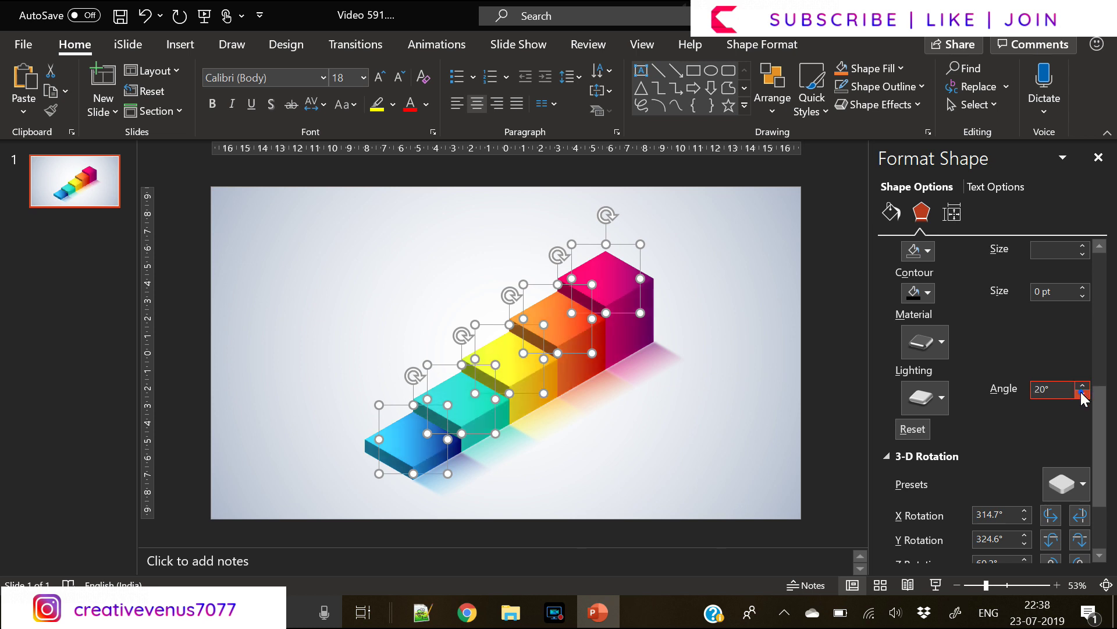
left_click(1083, 395)
left_click(760, 458)
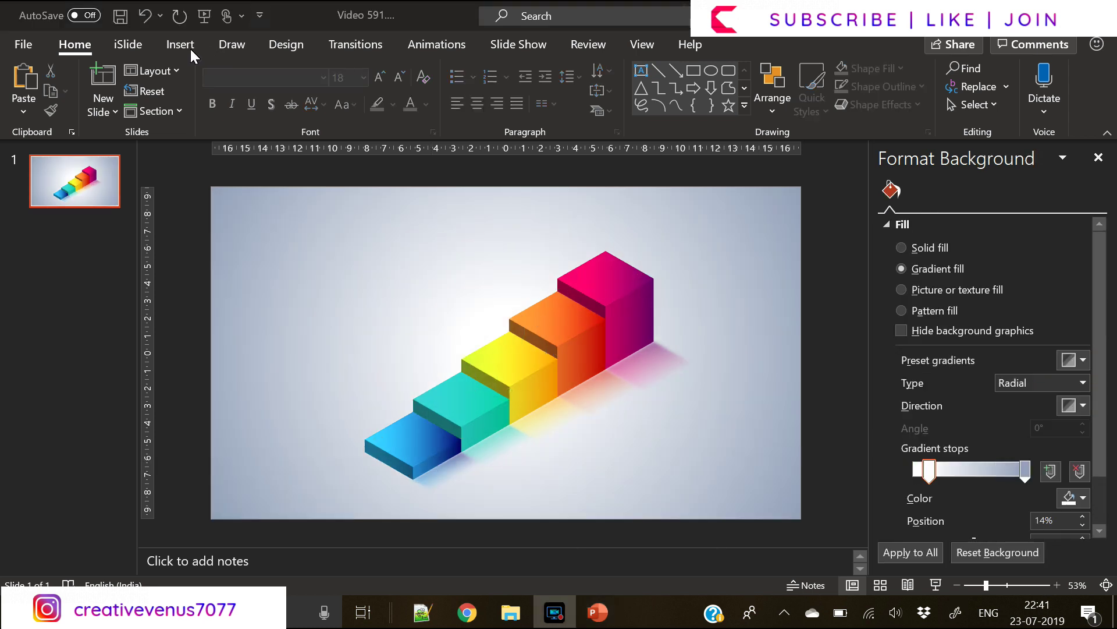
Draw a text box at the slide's upper left and type the letter 'a'.
left_click(179, 50)
left_click(725, 93)
left_click_drag(256, 274, 338, 354)
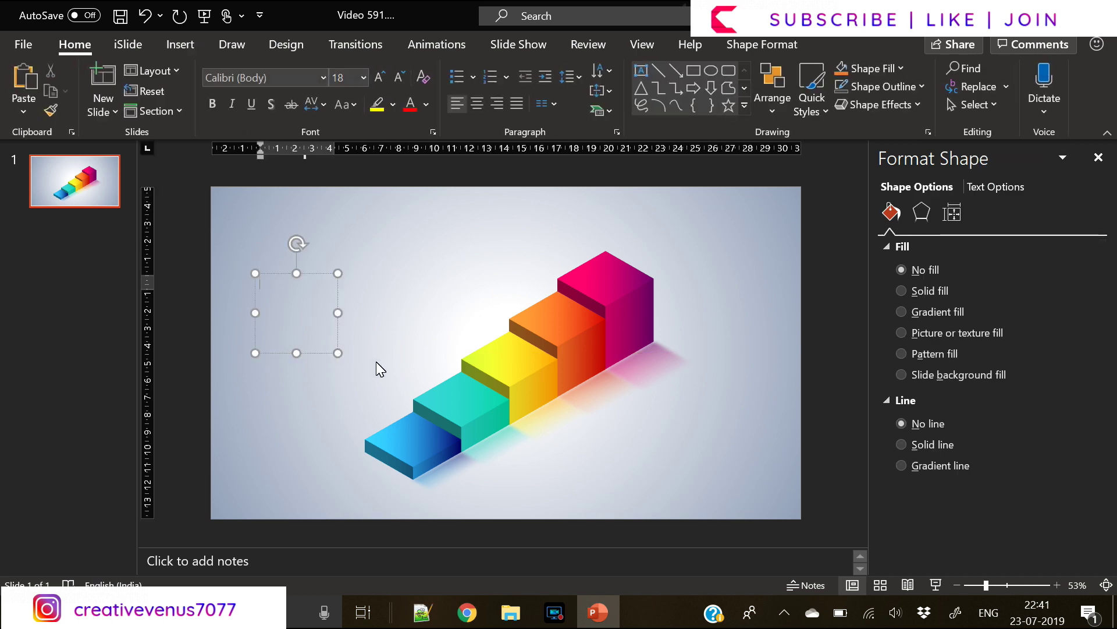
type("a")
Format the letter as bold, white, uppercase 44 pt Agency FB, centred in a narrowed box.
key("ctrl+a")
left_click(278, 72)
type("Ag")
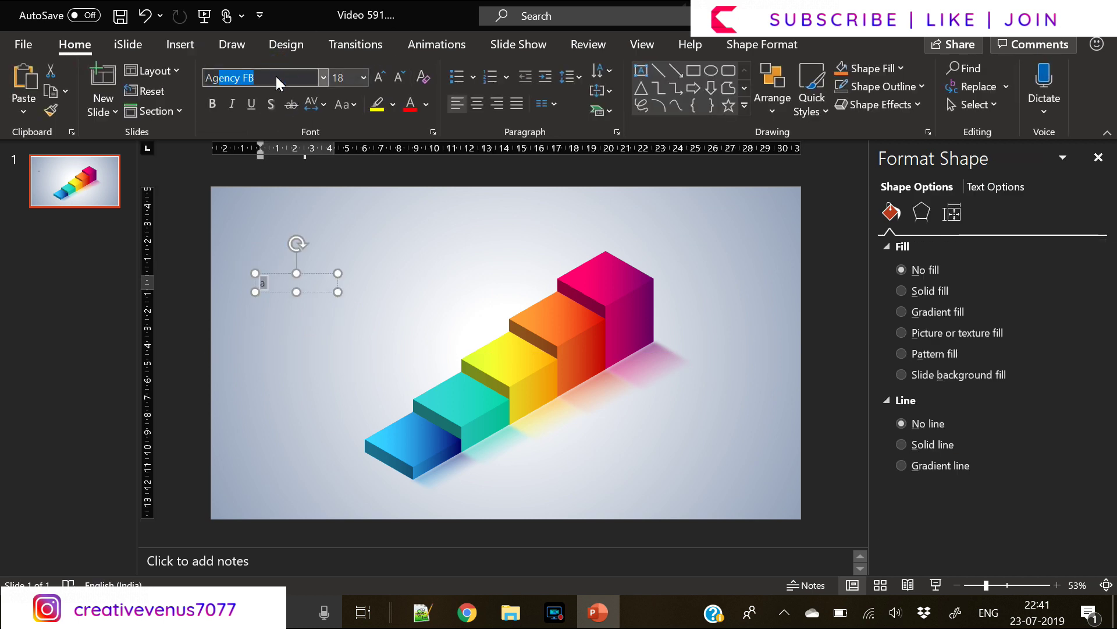
key("Return")
left_click(346, 104)
left_click(365, 163)
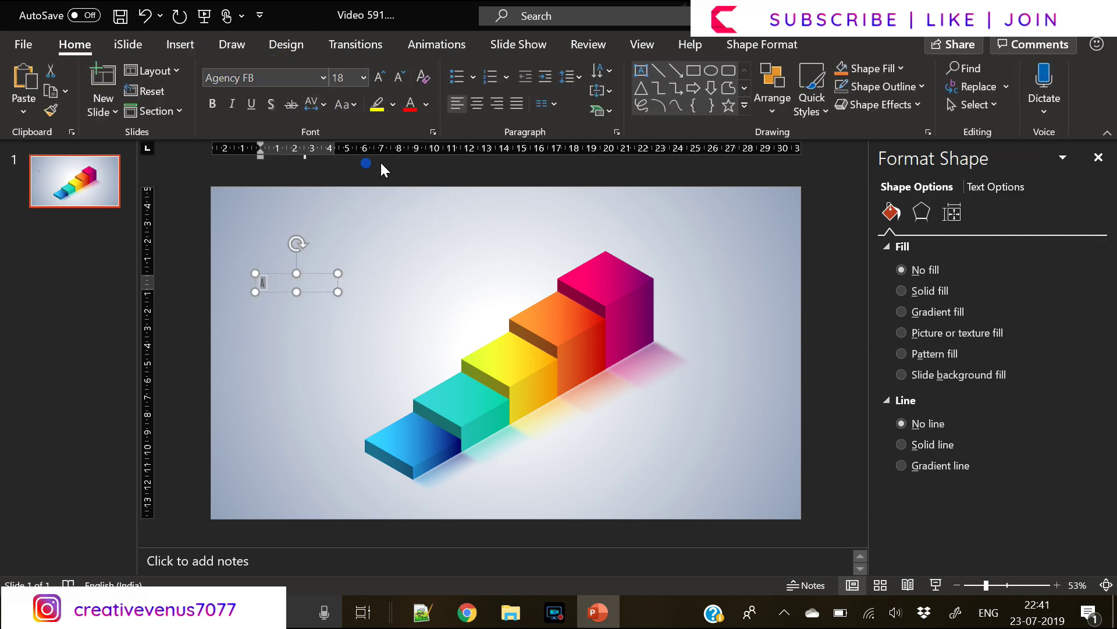
left_click(427, 105)
left_click(413, 142)
left_click(379, 76)
left_click(379, 76)
left_click(379, 77)
left_click(380, 76)
left_click(379, 76)
left_click(380, 76)
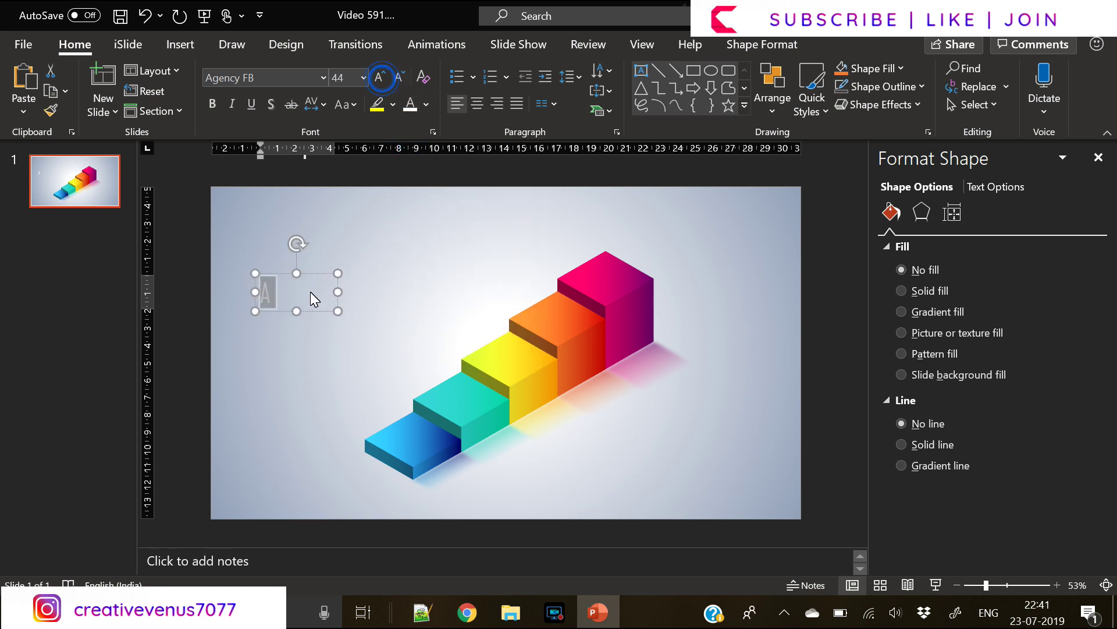
left_click(478, 104)
left_click_drag(337, 291, 357, 400)
left_click(211, 103)
Tilt the A with an isometric 3-D Rotation preset and move it onto the blue step.
left_click(995, 186)
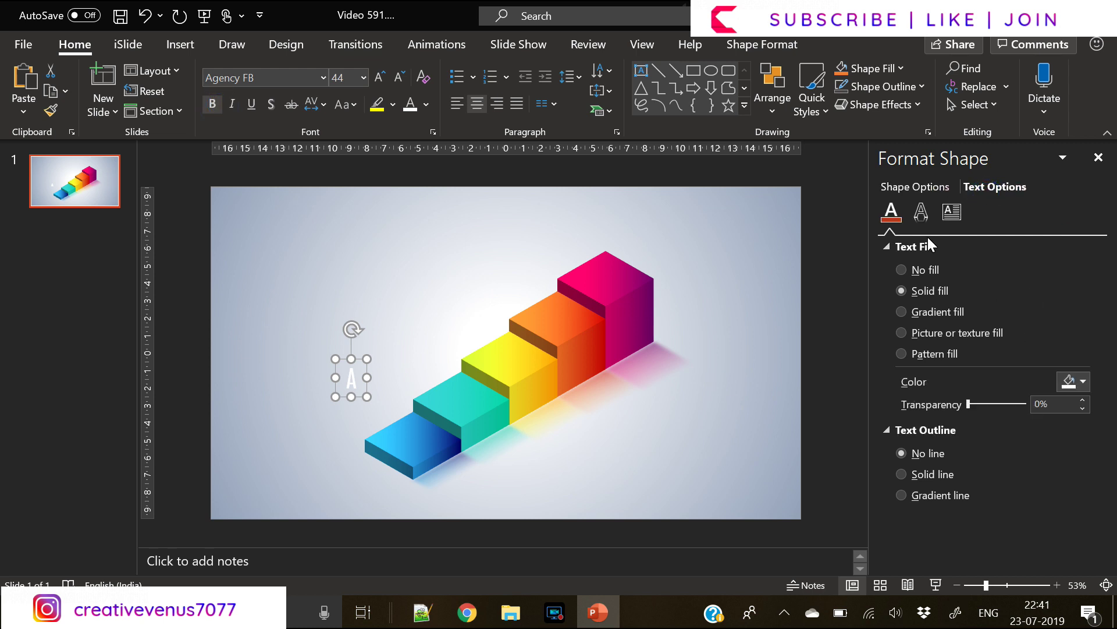
left_click(953, 213)
left_click(921, 212)
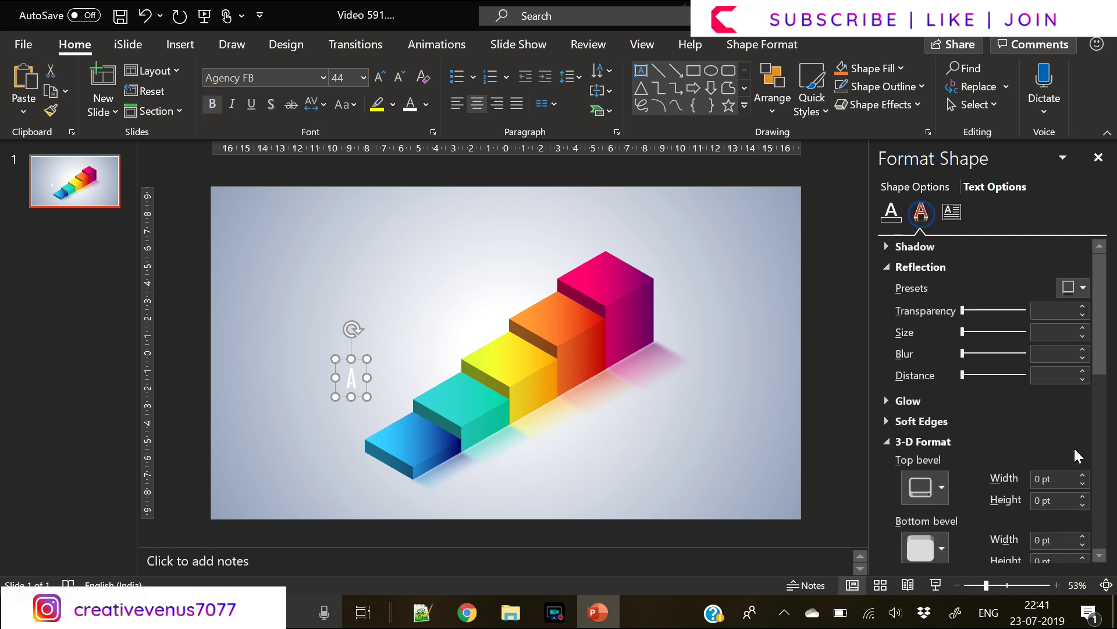
scroll(978, 480, "down", 3)
scroll(1013, 410, "up", 1)
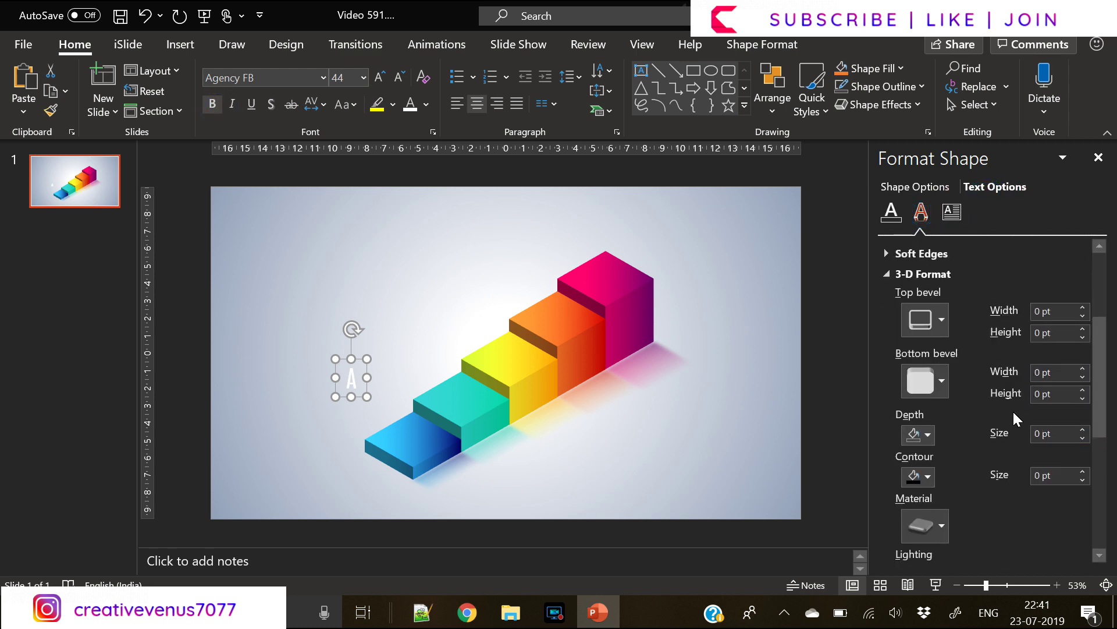
scroll(1005, 410, "down", 3)
left_click(1073, 458)
left_click(977, 143)
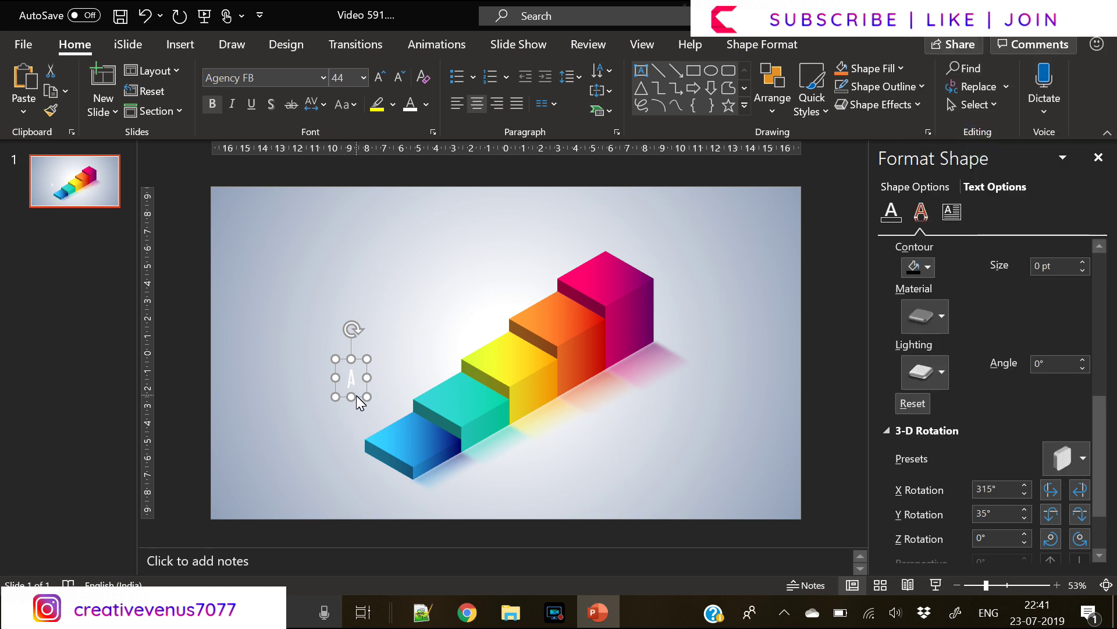
left_click_drag(357, 396, 414, 448)
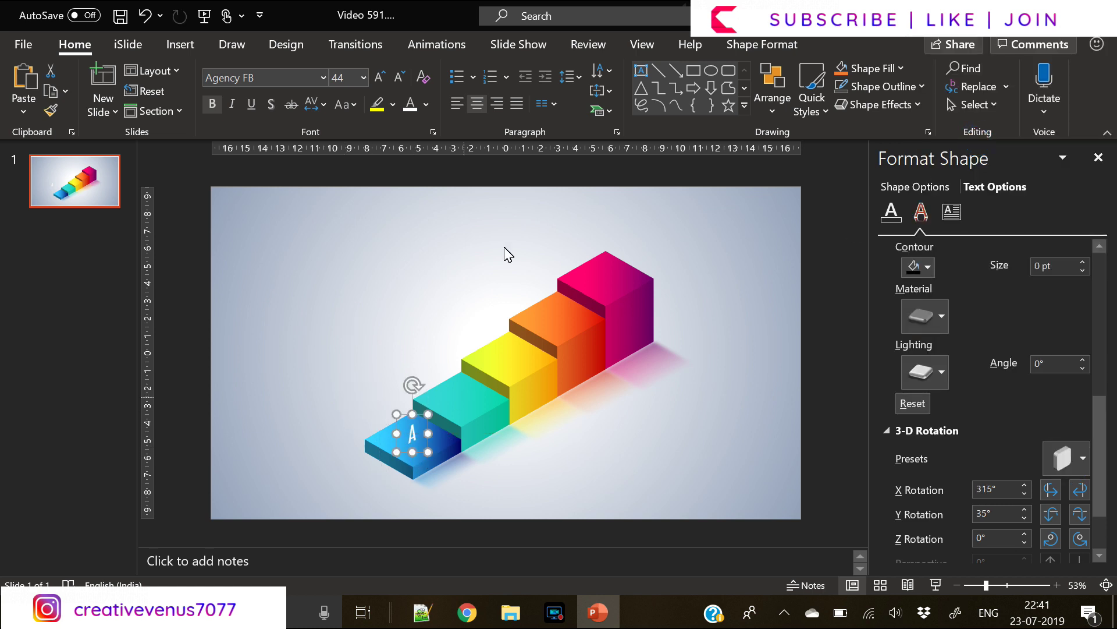
Make the A white and enlarge it to 54 pt.
left_click(426, 104)
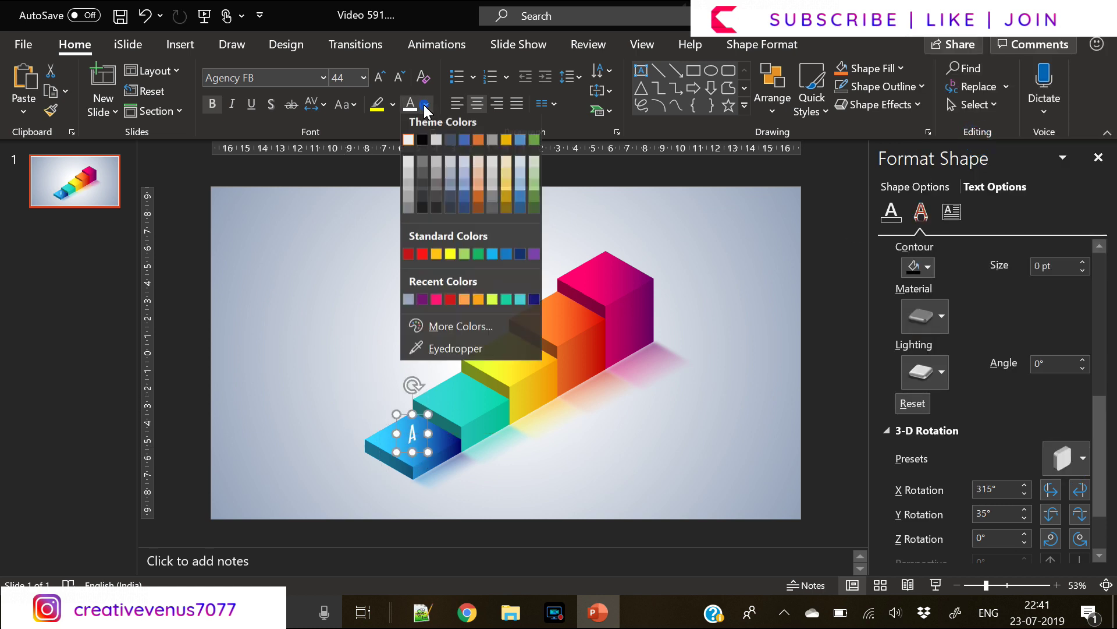
left_click(407, 143)
left_click(379, 78)
left_click(379, 78)
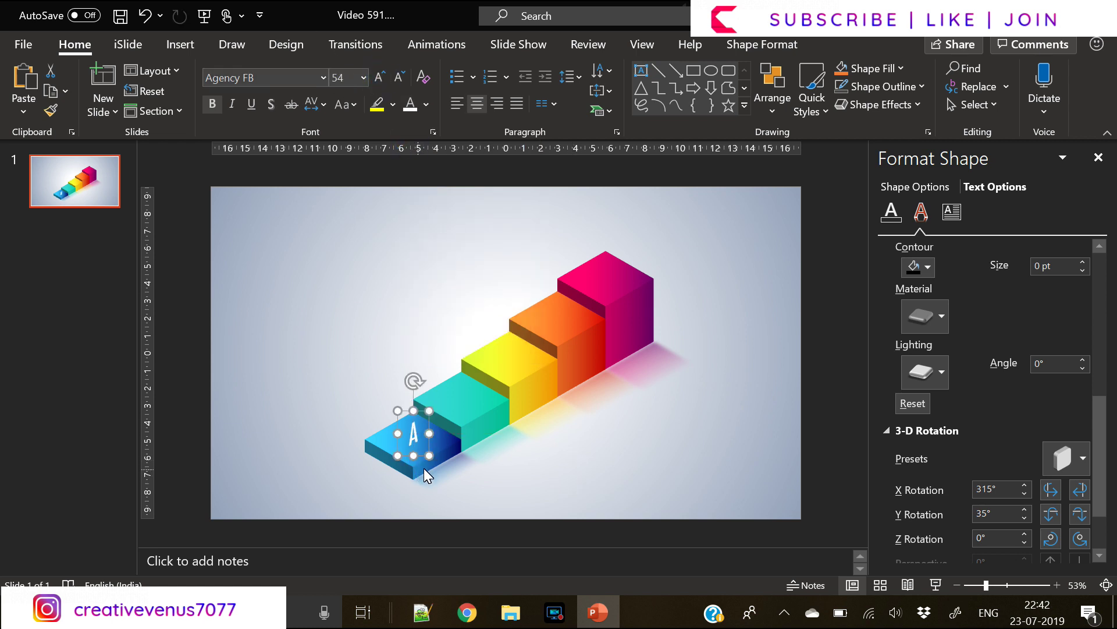
Add a reflection preset beneath the A and set its text fill transparency to 13%.
left_click(992, 432)
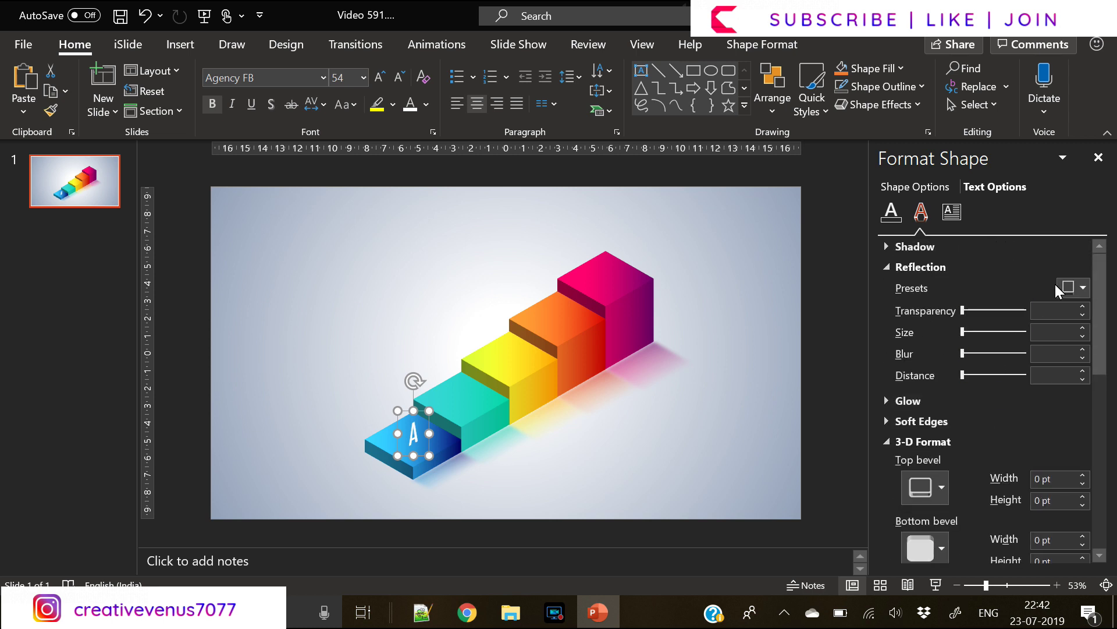
left_click(1074, 287)
left_click(990, 425)
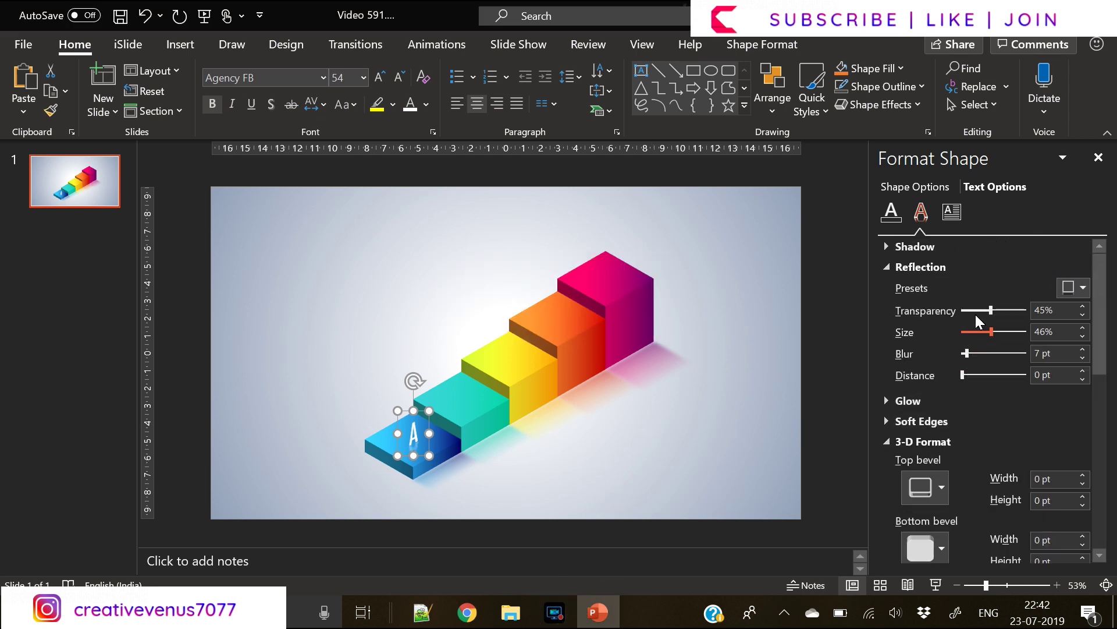
left_click(891, 211)
left_click_drag(973, 404, 976, 403)
Change the A's font to Montserrat, then paste a copy onto the teal step.
left_click(312, 75)
type("Montserrat")
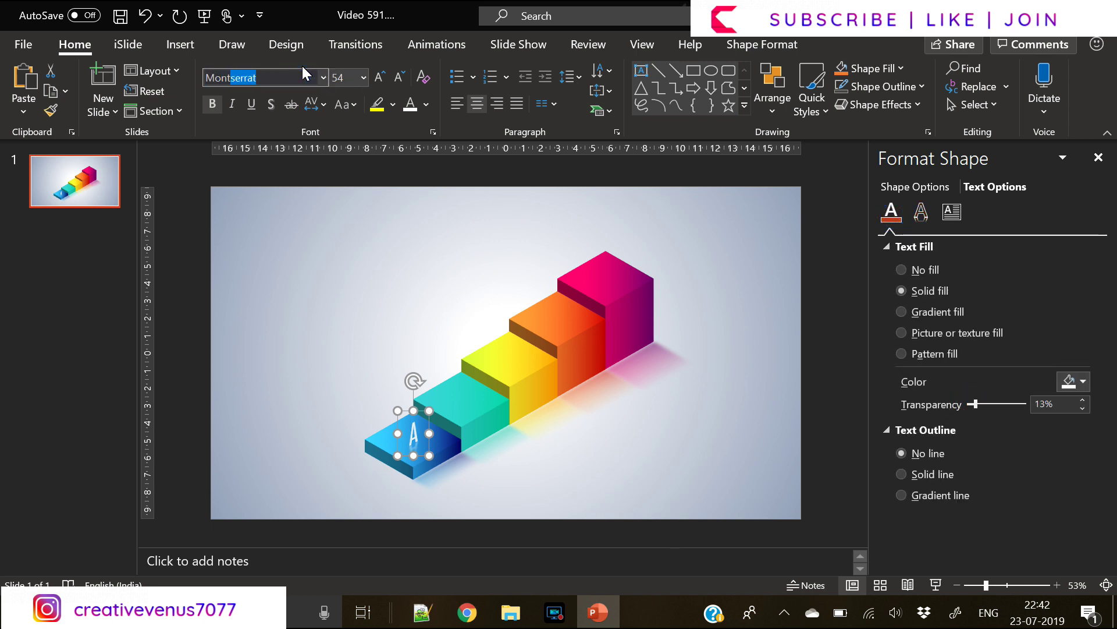
key("Return")
key("ctrl+v")
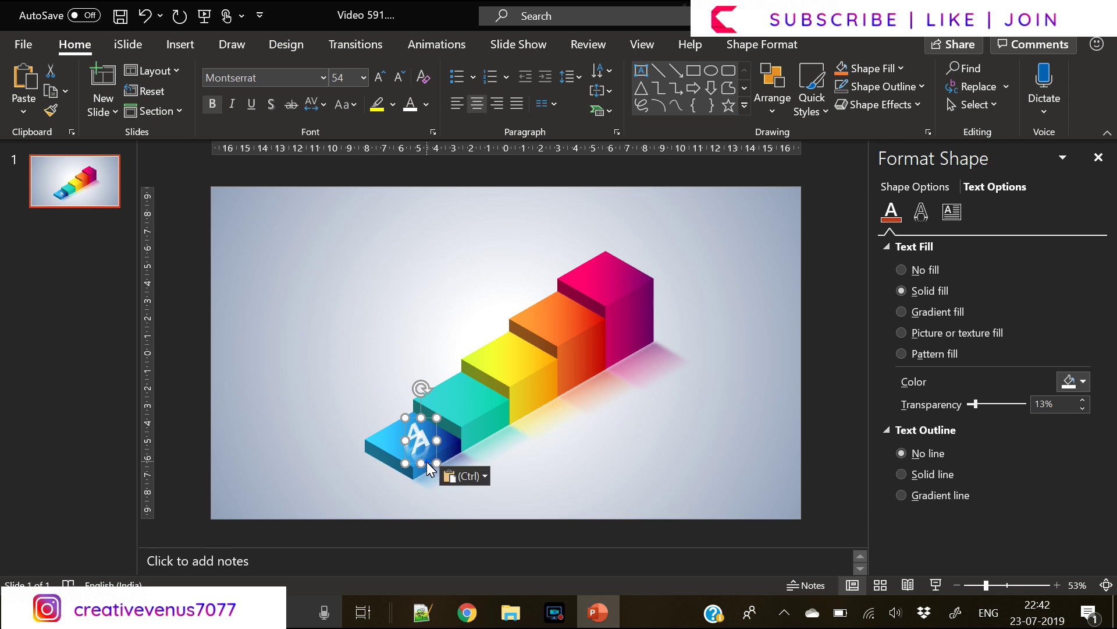
left_click_drag(428, 459, 469, 412)
Retype the copied letter on the teal step as B.
double_click(465, 393)
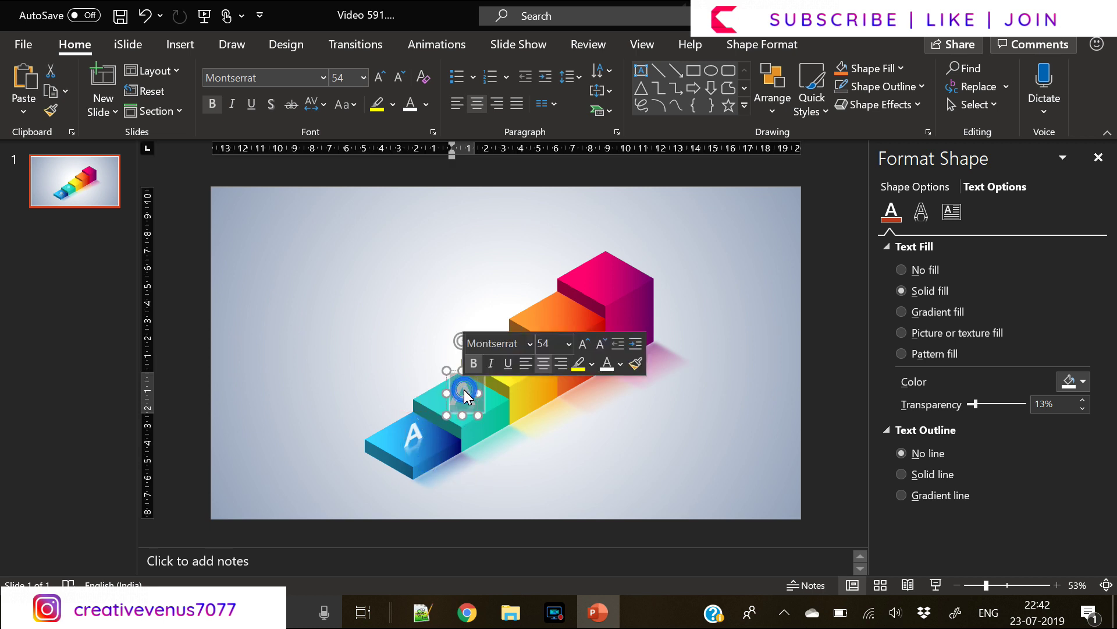
type("b")
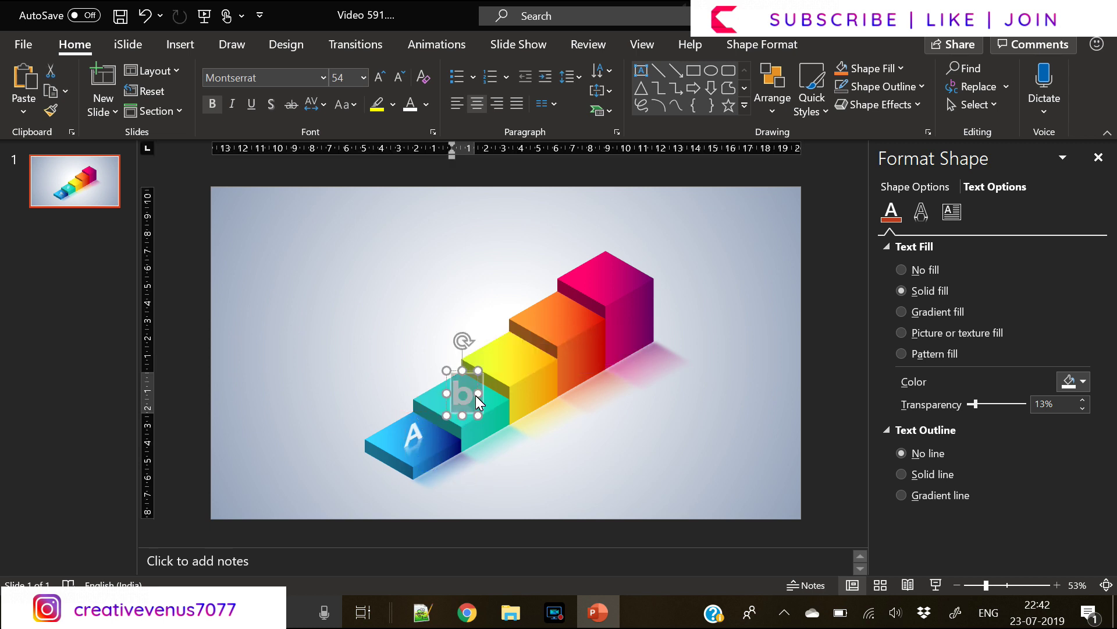
key("Escape")
left_click(551, 466)
Copy the B label onto the yellow step and change it to C.
left_click(472, 402)
key("ctrl+c")
key("ctrl+v")
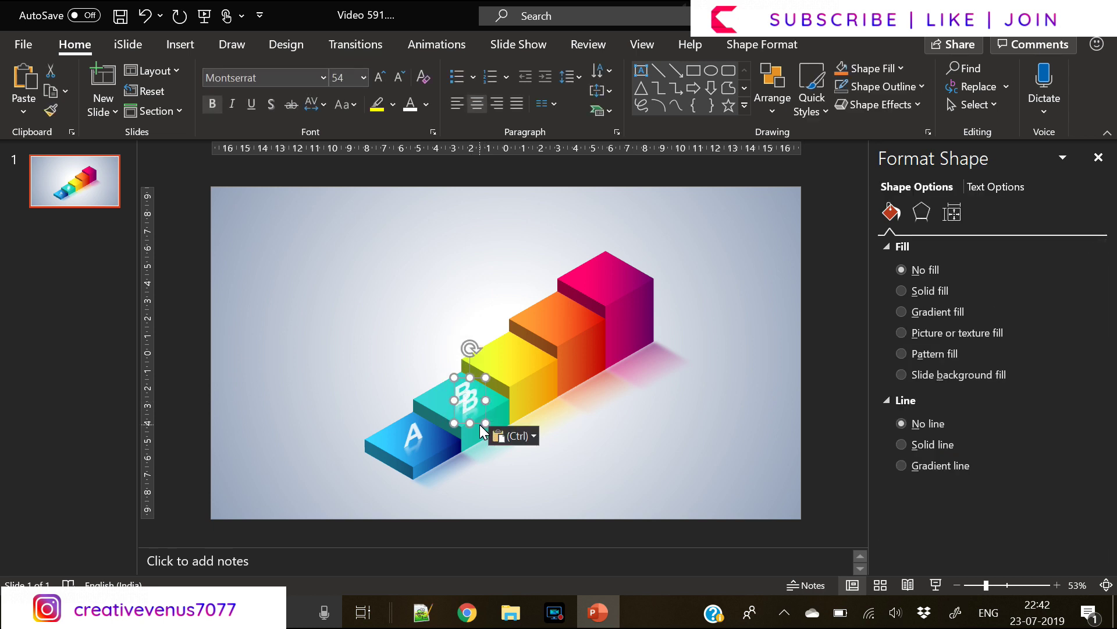
left_click_drag(479, 424, 517, 376)
double_click(507, 351)
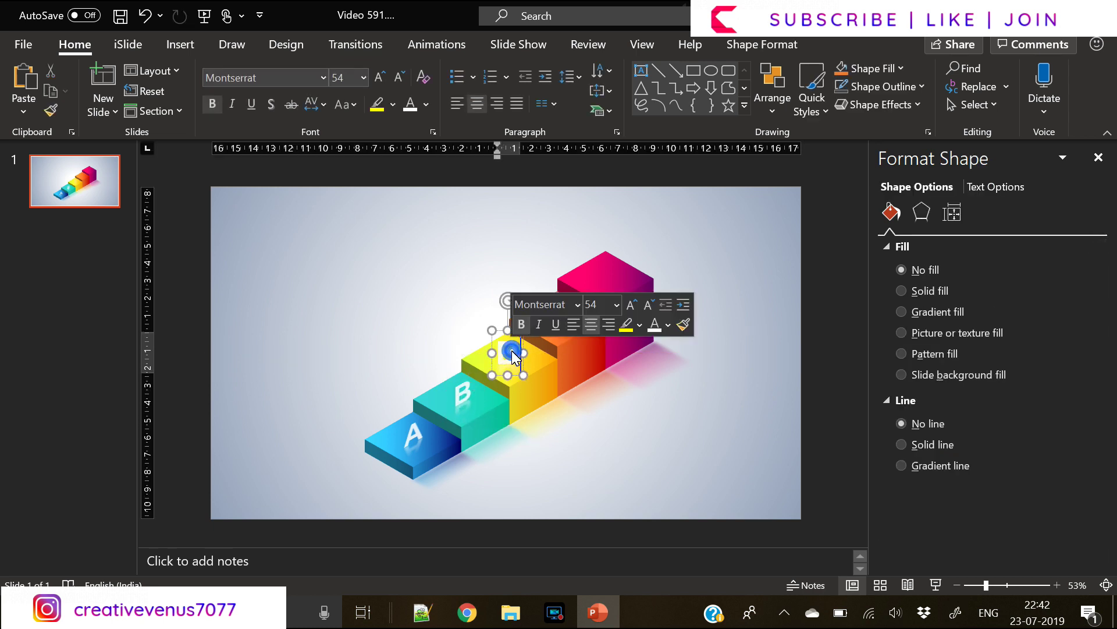
type("c")
left_click(605, 448)
left_click(514, 352)
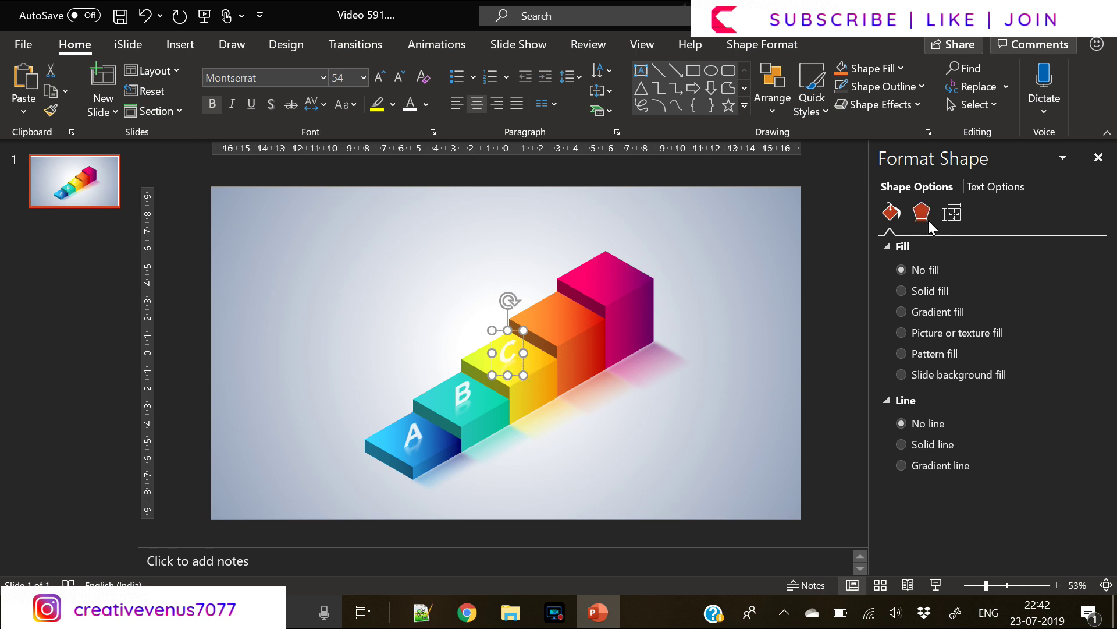
Give the C letter a black text fill with added transparency so it looks faded.
left_click(1004, 187)
left_click(1074, 381)
left_click(996, 158)
left_click(1006, 405)
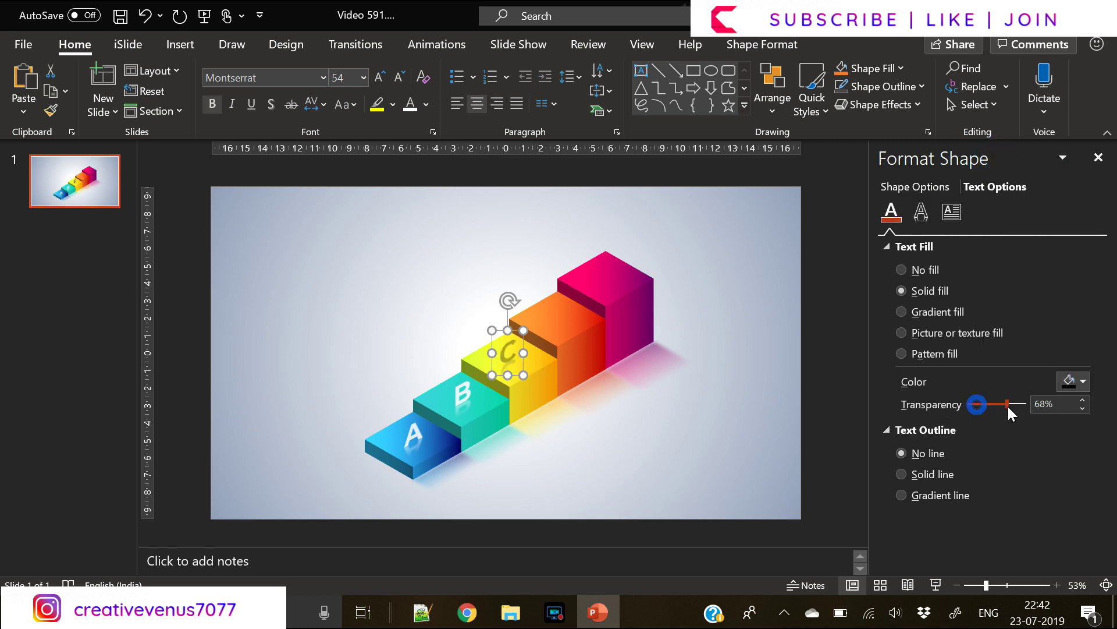
Paste a copy of the label onto the orange step and change it to D.
key("ctrl+v")
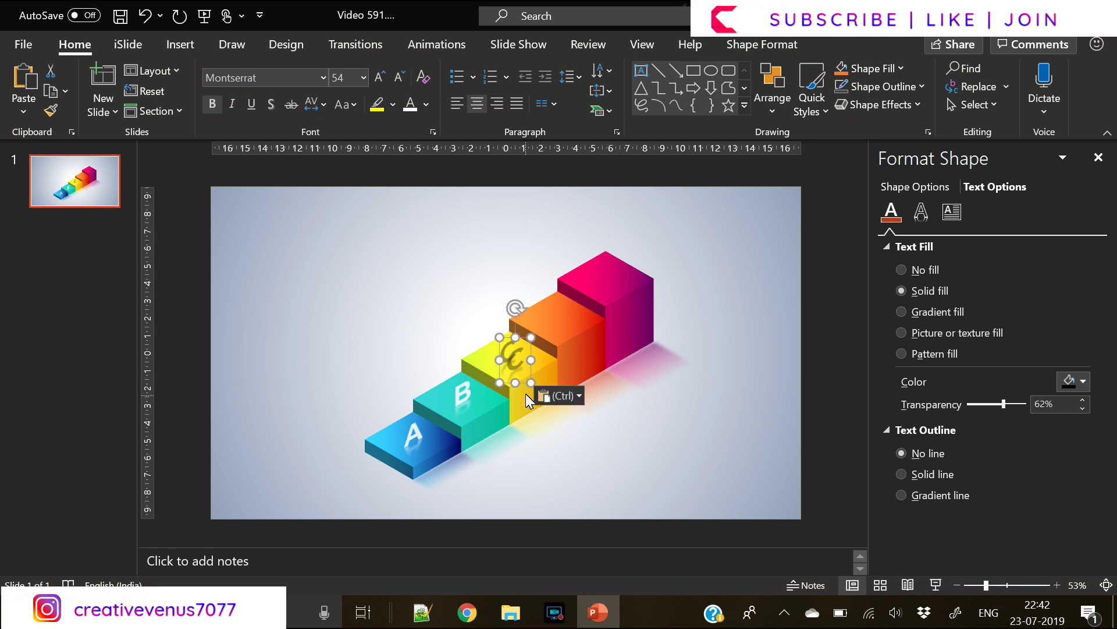
left_click_drag(524, 387, 564, 337)
key("ctrl+z")
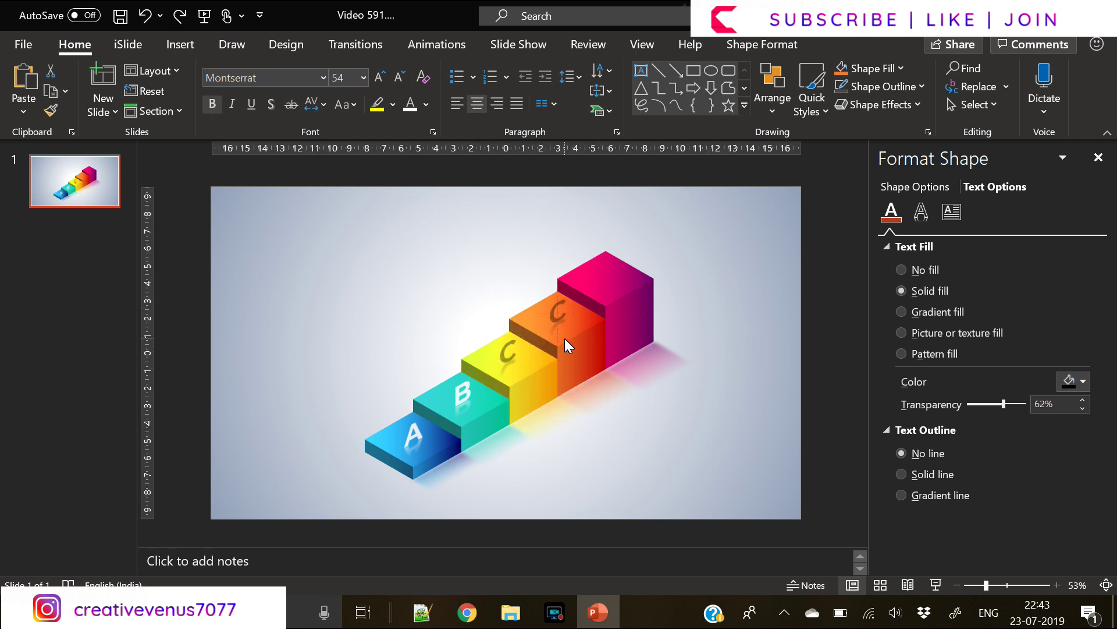
double_click(548, 316)
type("D")
left_click(751, 410)
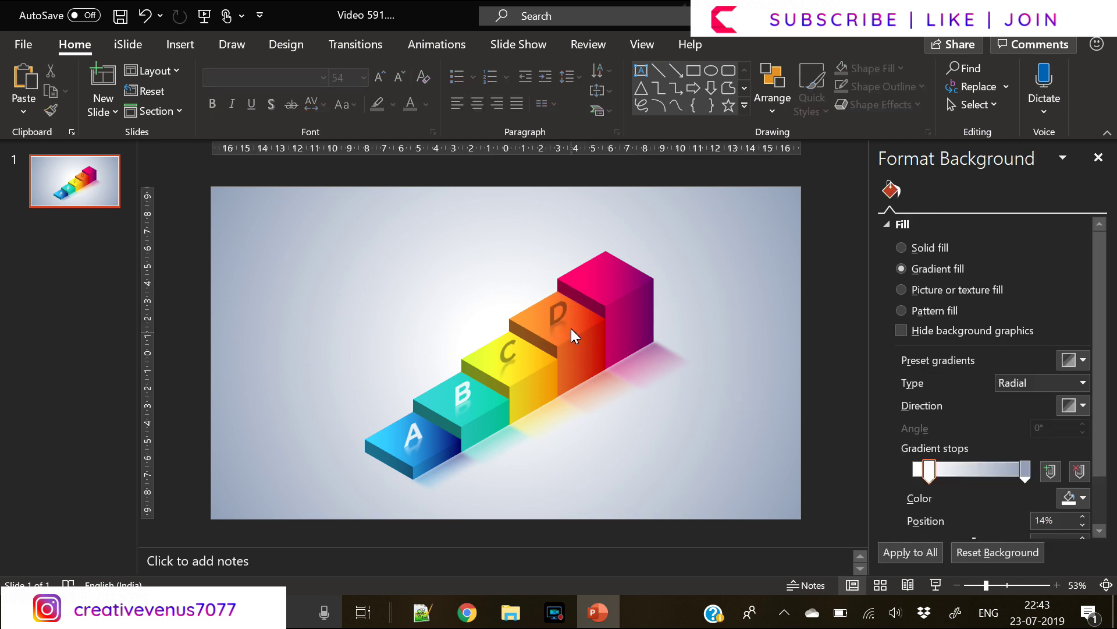
left_click(559, 317)
Use Format Painter to apply the faded dark letter style to B and A.
left_click(462, 399)
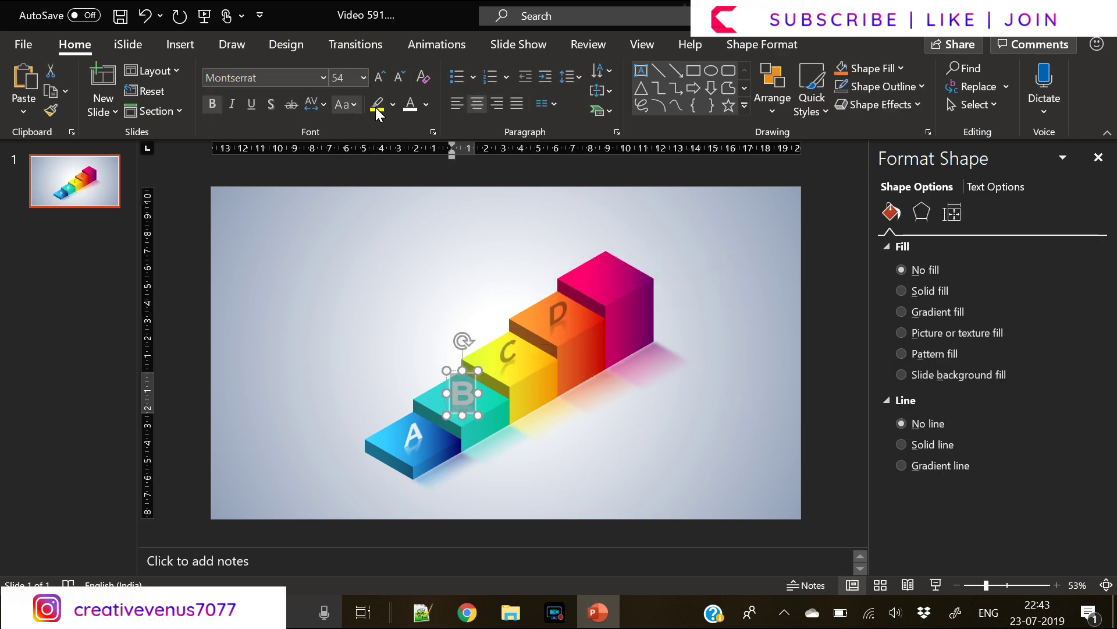
left_click(560, 313)
left_click(461, 398)
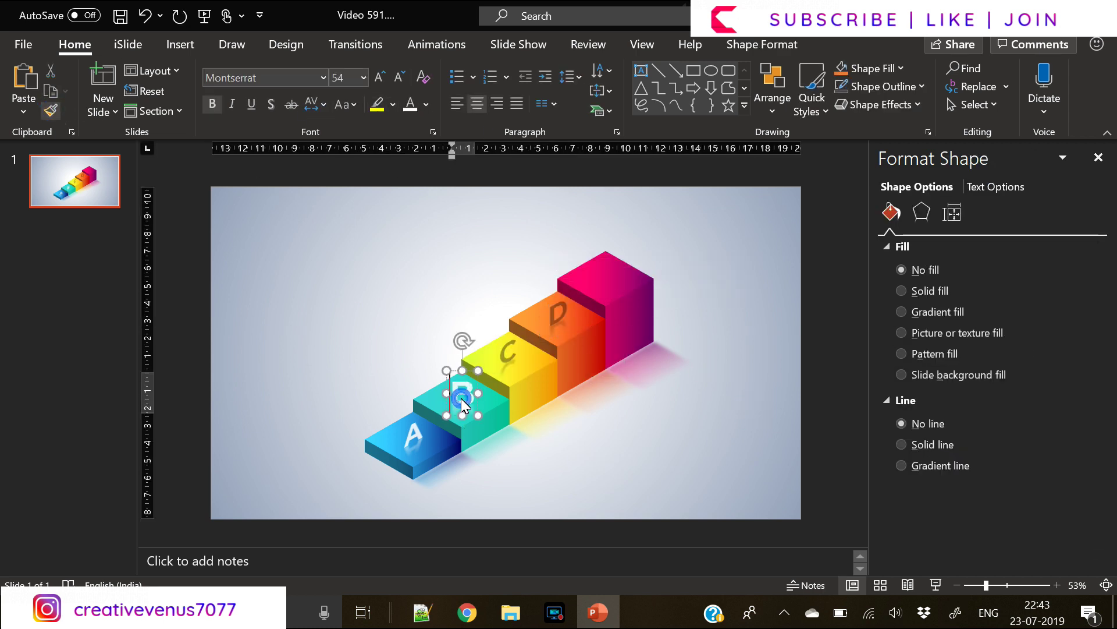
left_click(638, 475)
left_click(462, 395)
left_click(51, 111)
left_click(412, 438)
left_click(633, 470)
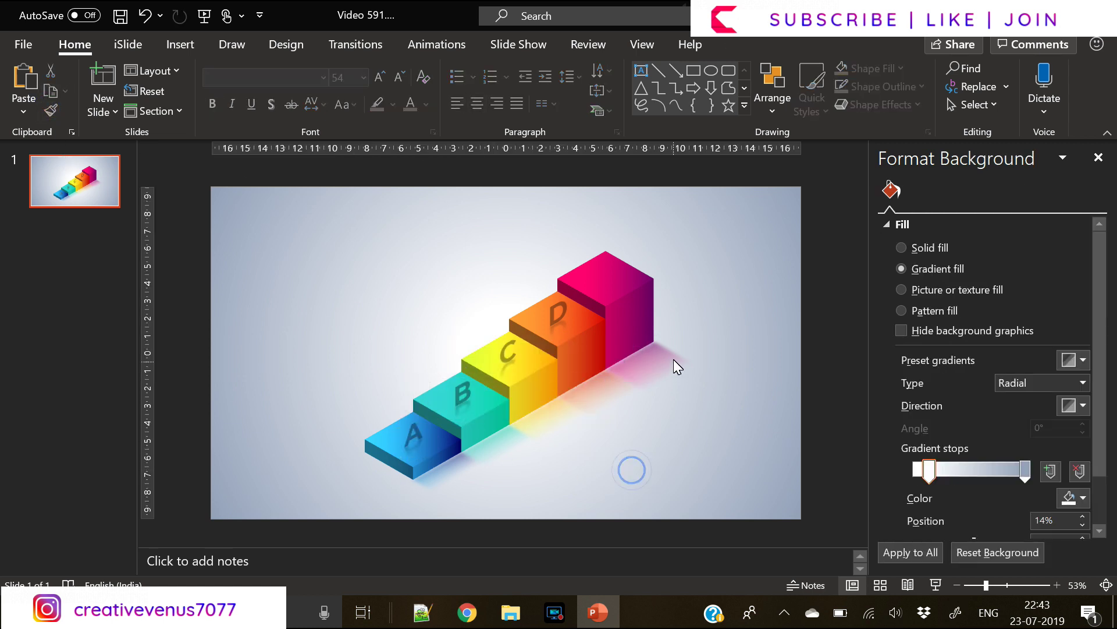
Copy the D label onto the pink step and change it to E.
left_click(560, 317)
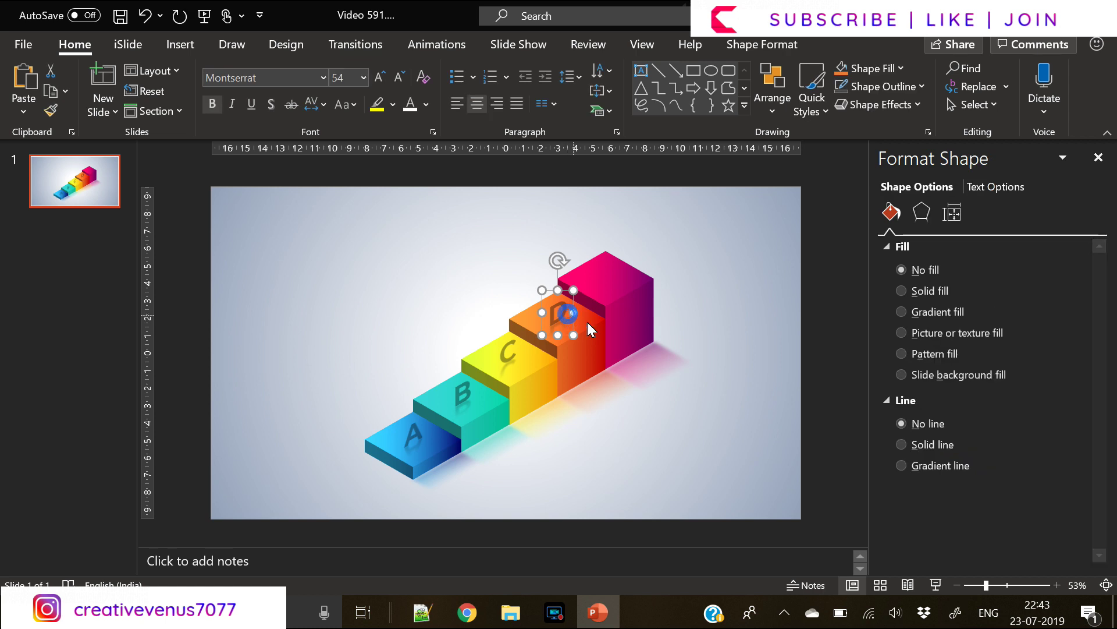
key("ctrl+c")
key("ctrl+v")
left_click_drag(572, 344, 613, 296)
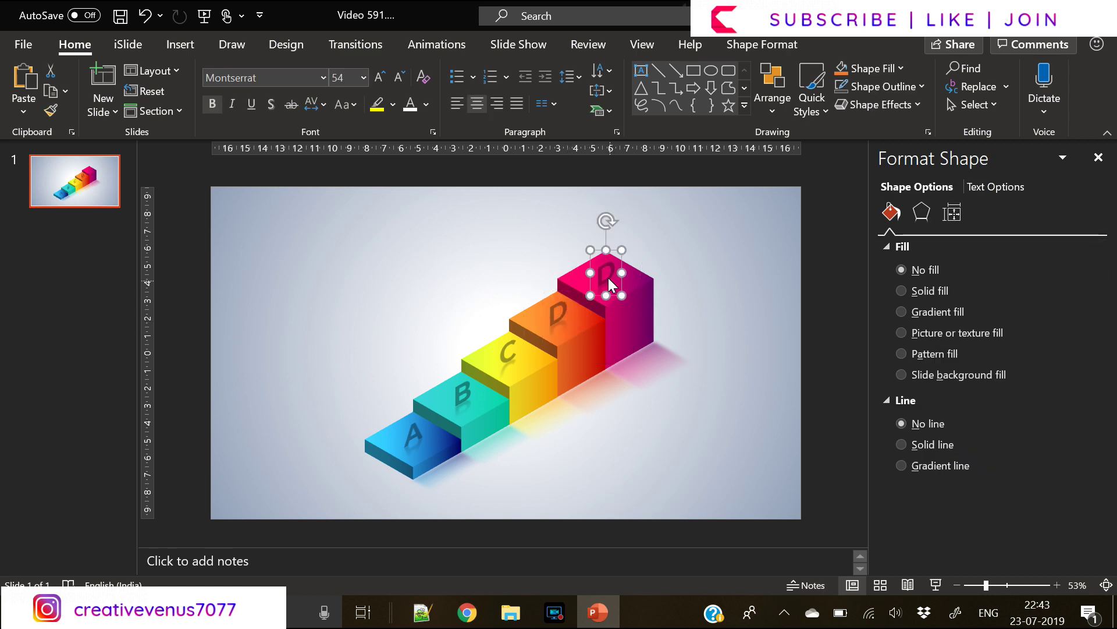
double_click(606, 276)
type("E")
left_click(753, 344)
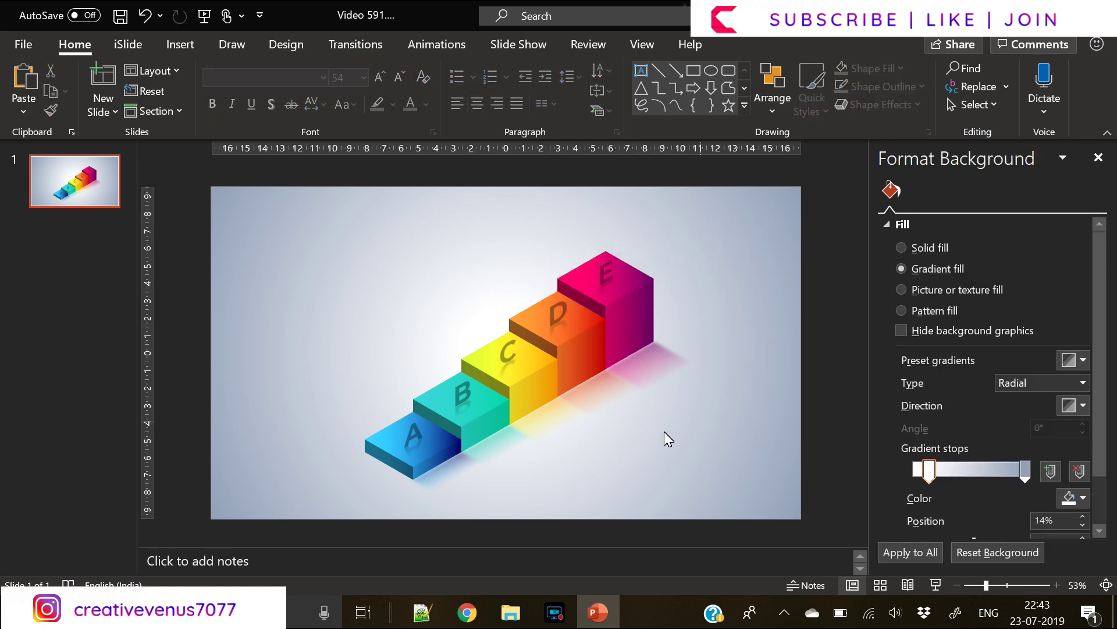
right_click(369, 412)
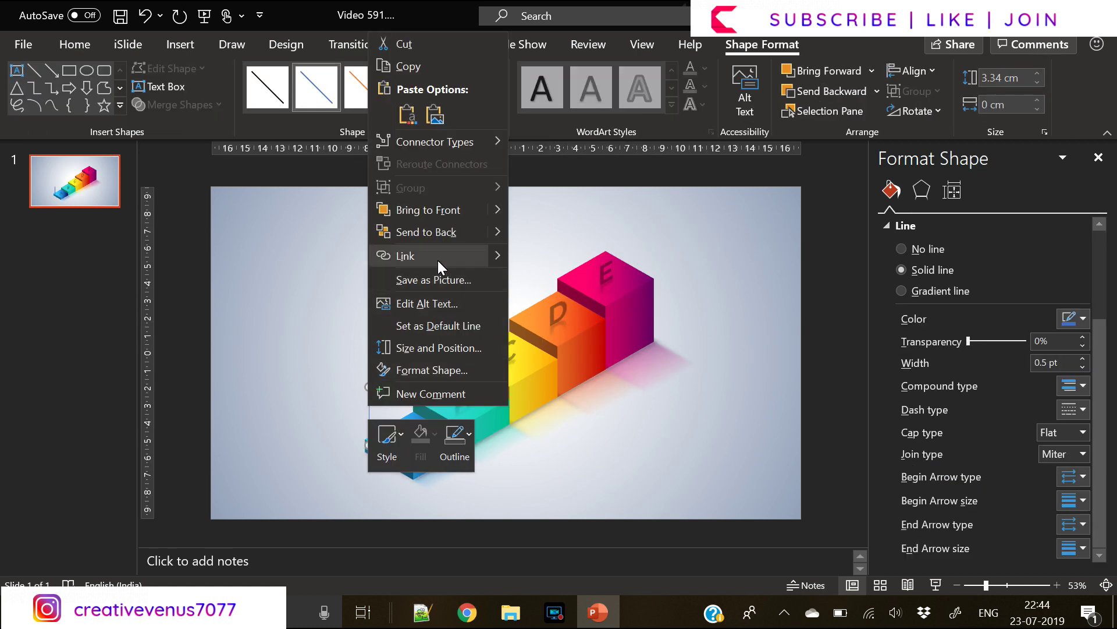
left_click(436, 232)
left_click(315, 500)
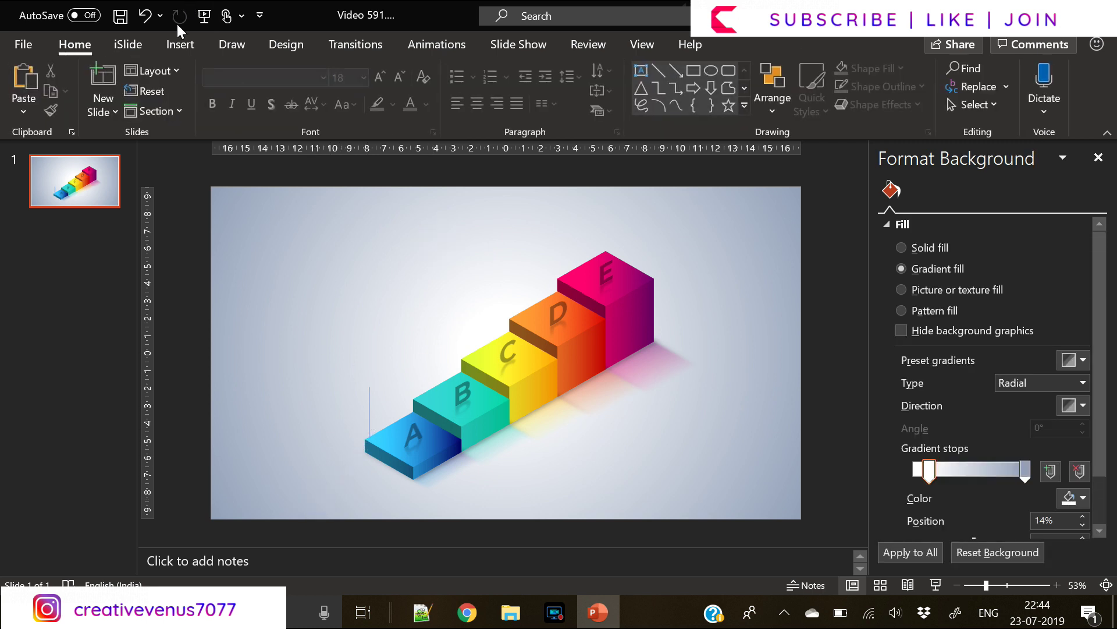
Add a text box left of the steps containing the word HEADING.
left_click(181, 44)
left_click(723, 98)
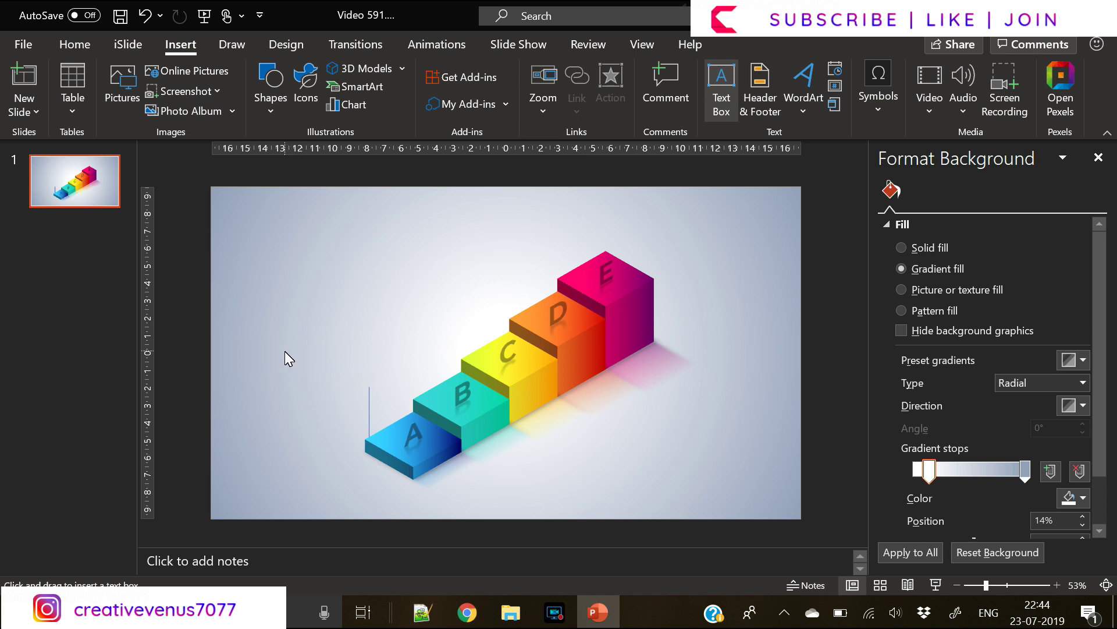
left_click_drag(285, 351, 347, 365)
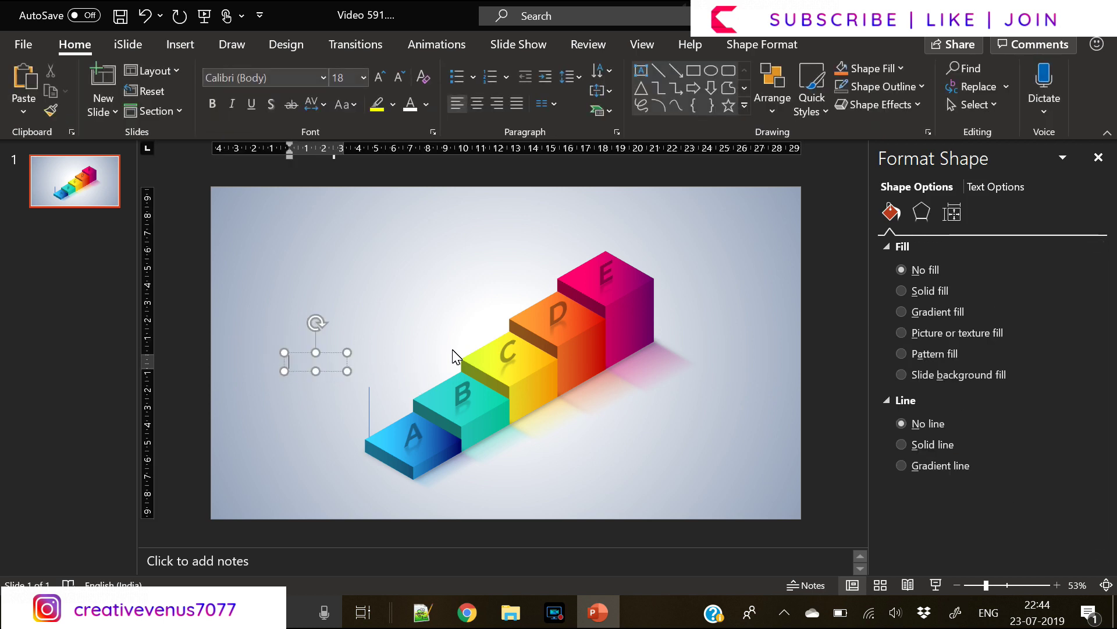
type("HEADING")
Format HEADING as bold, dark Montserrat 12 pt, then duplicate the box just below.
key("ctrl+a")
left_click(292, 72)
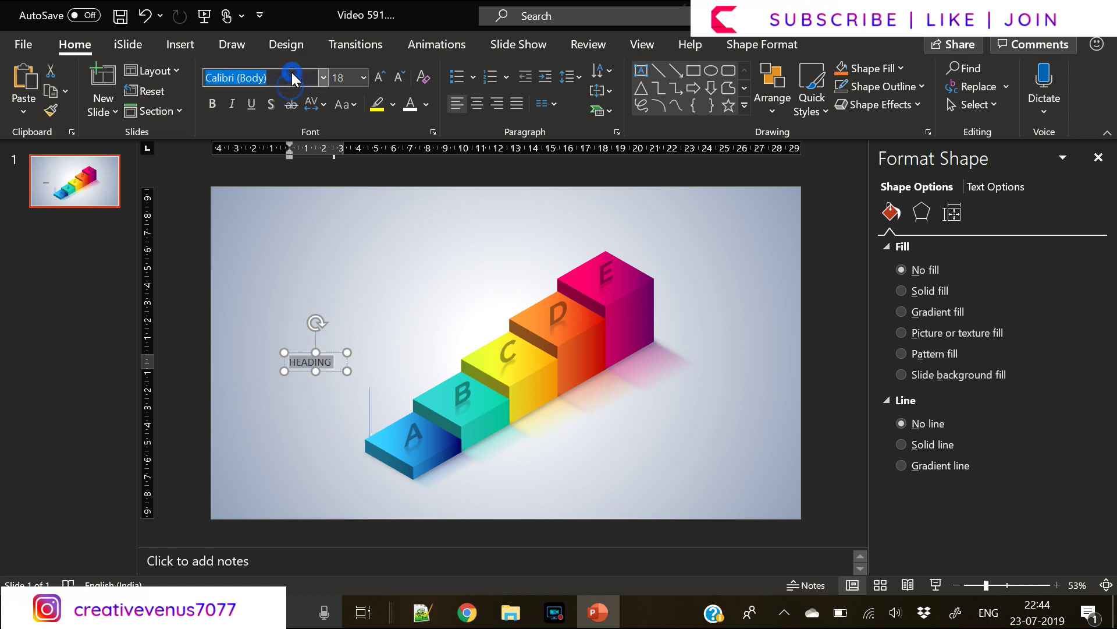
type("Montserrat")
key("Return")
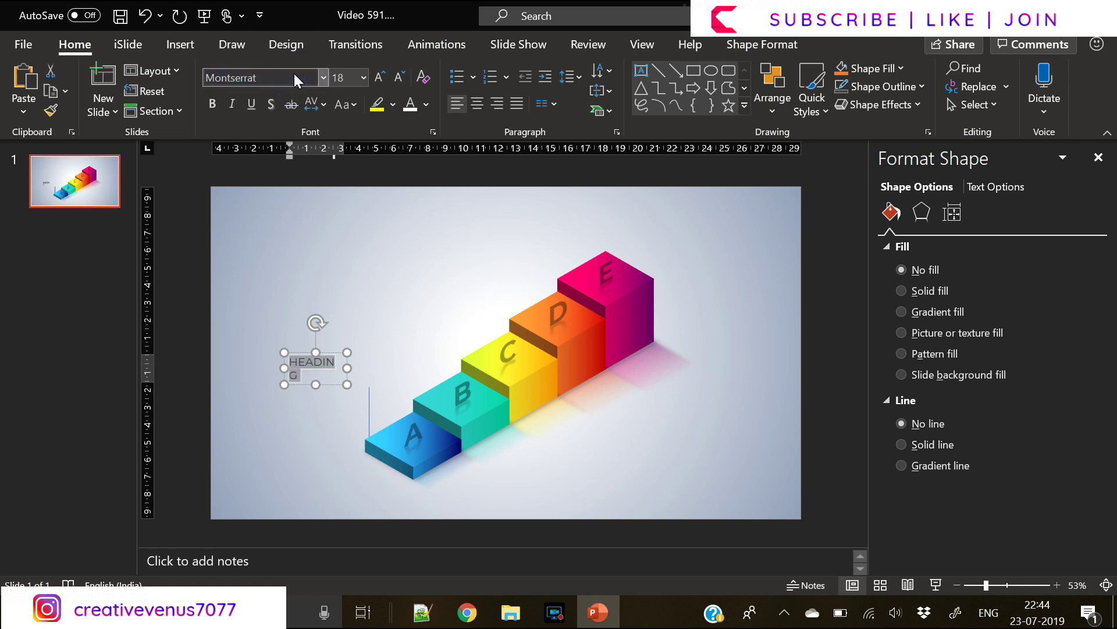
left_click(402, 76)
left_click(401, 76)
left_click(401, 76)
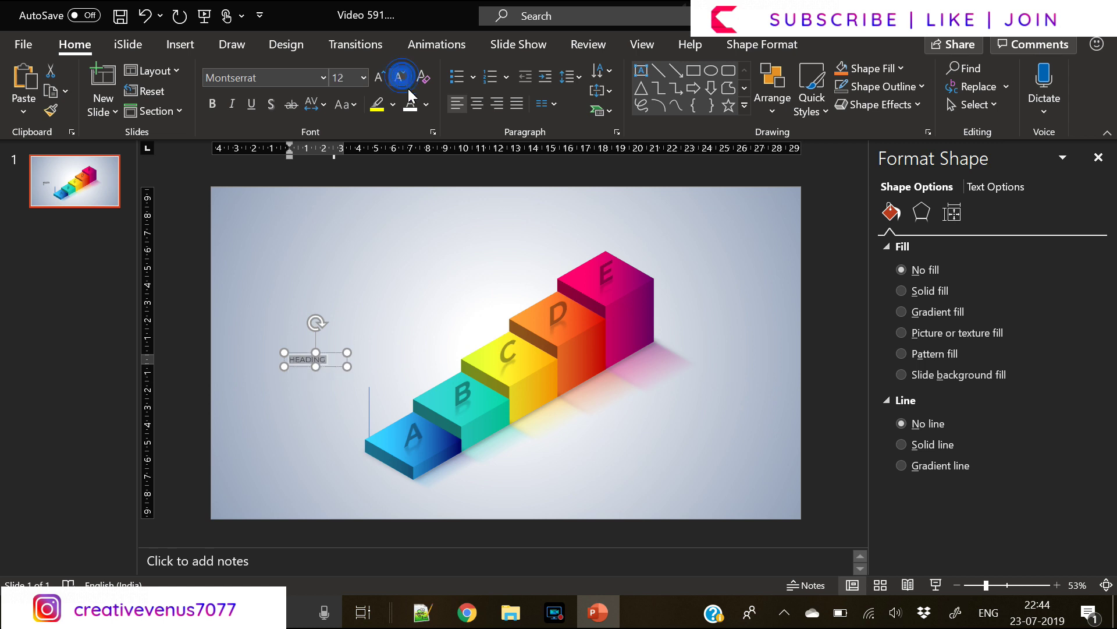
left_click(427, 104)
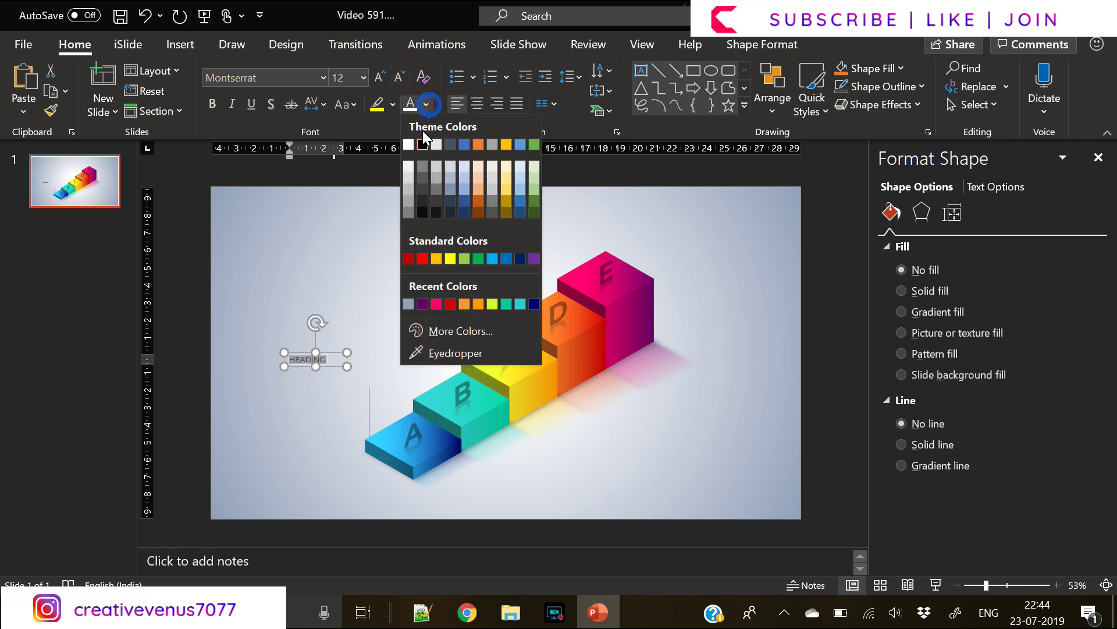
left_click(451, 200)
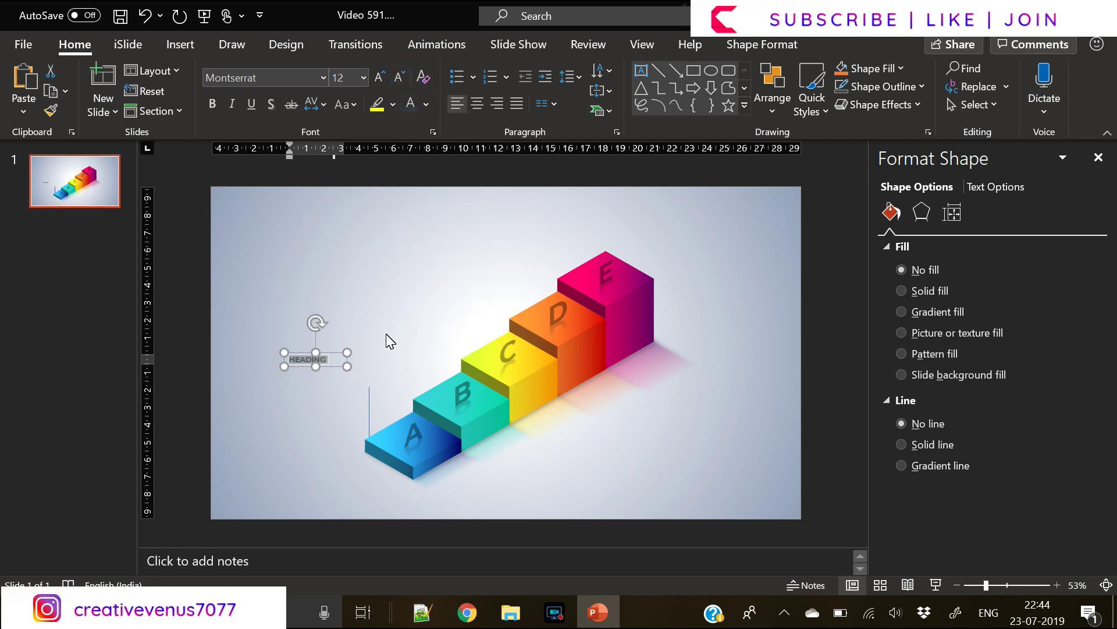
key("ctrl+b")
left_click_drag(331, 366, 332, 379)
Replace the duplicate's text with =LOREM() placeholder text and reduce its size.
double_click(295, 371)
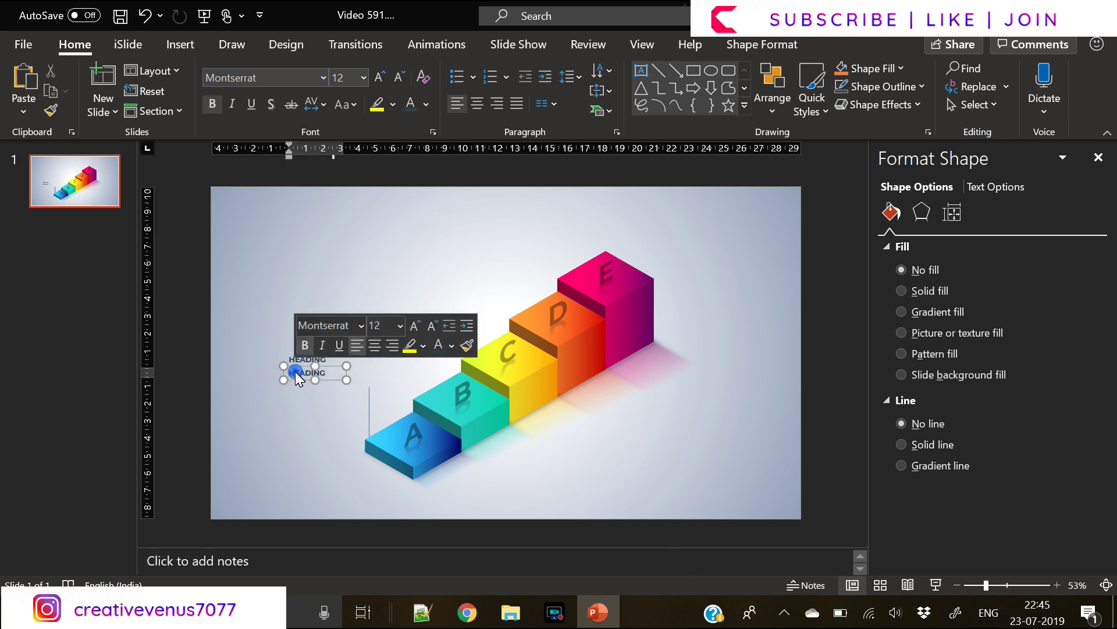
type("=LOREM")
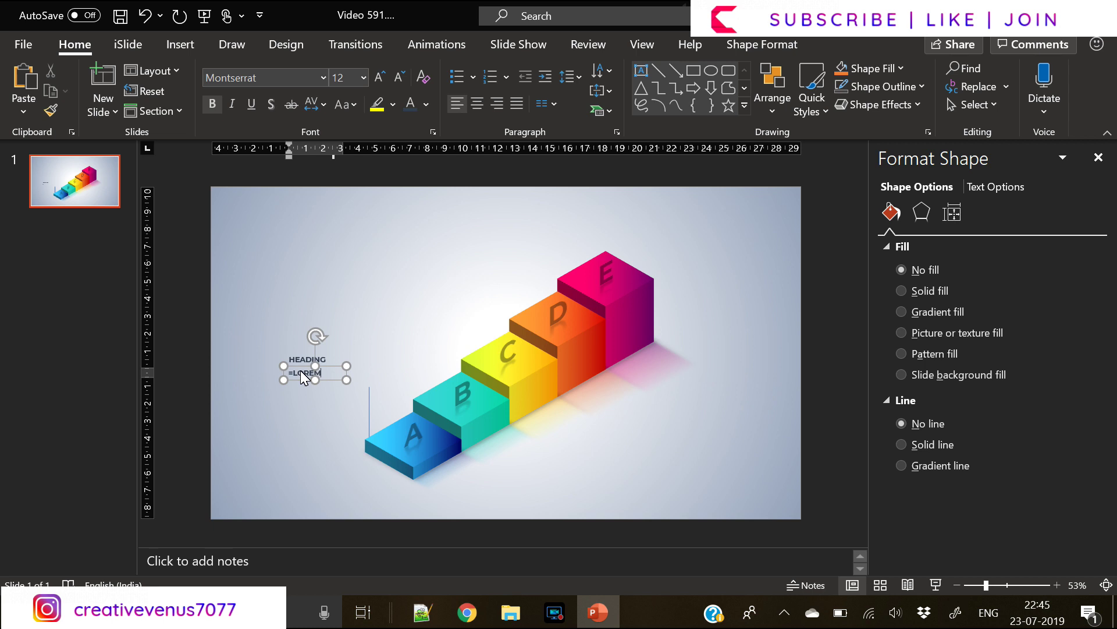
type("()")
key("Return")
key("ctrl+a")
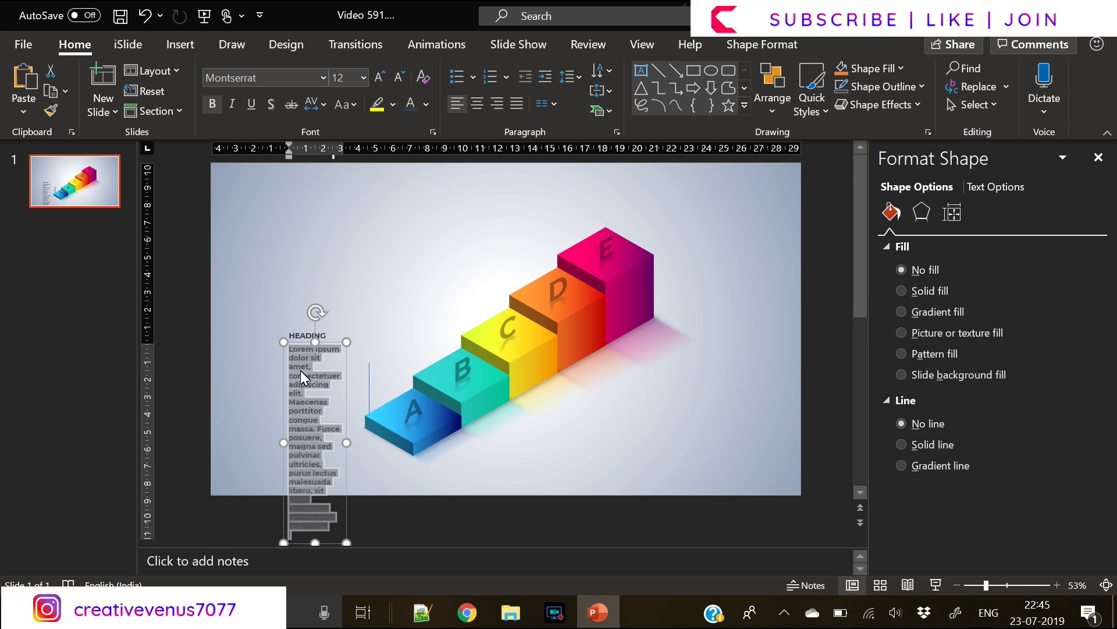
left_click(399, 78)
left_click(398, 77)
left_click(398, 77)
left_click(399, 77)
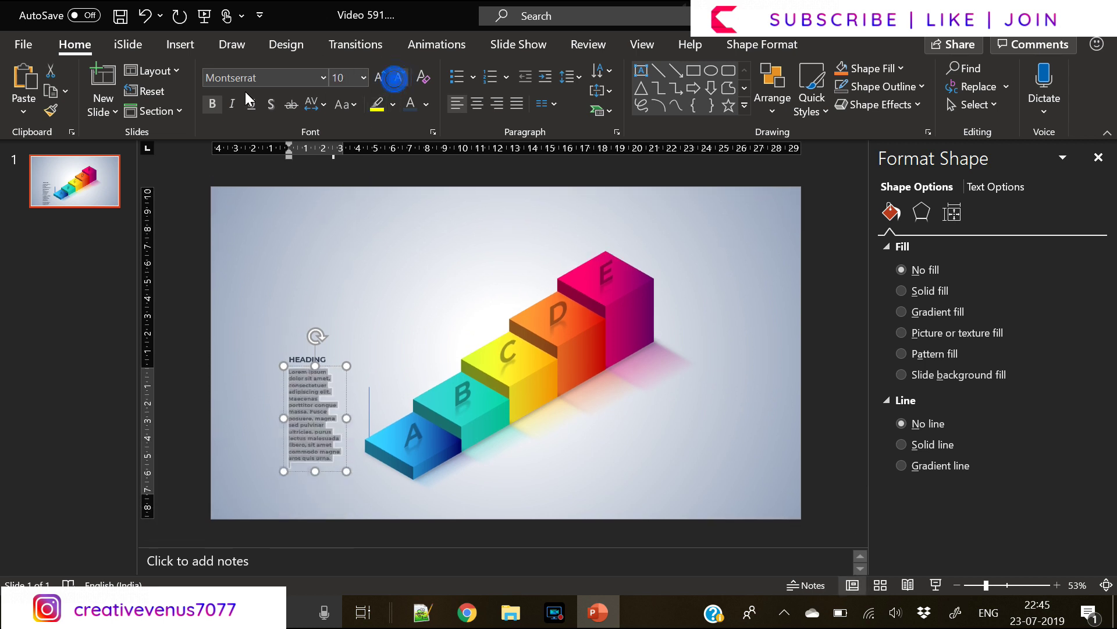
Set the placeholder to Montserrat Light 8, widen the box, and trim it to one sentence.
left_click(266, 79)
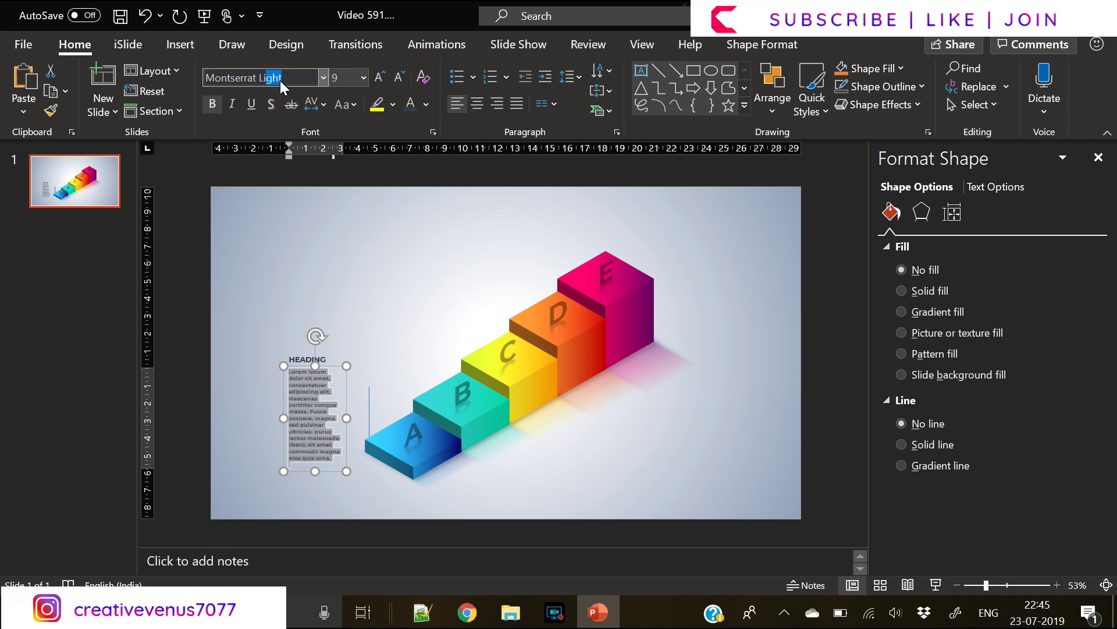
type("L")
key("Return")
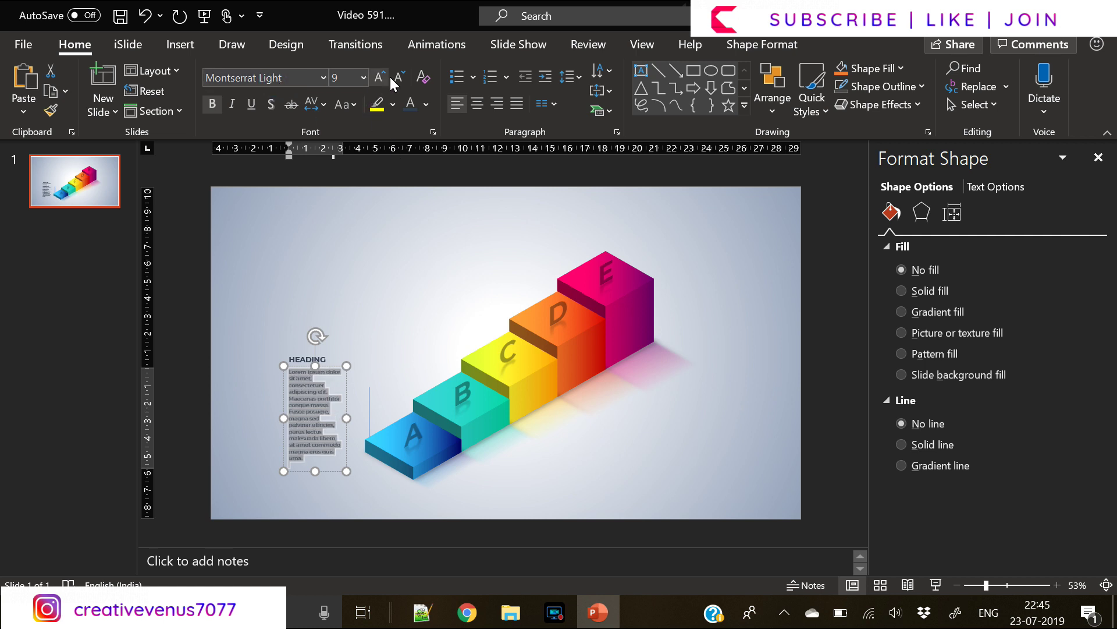
left_click(399, 78)
left_click_drag(348, 407, 378, 463)
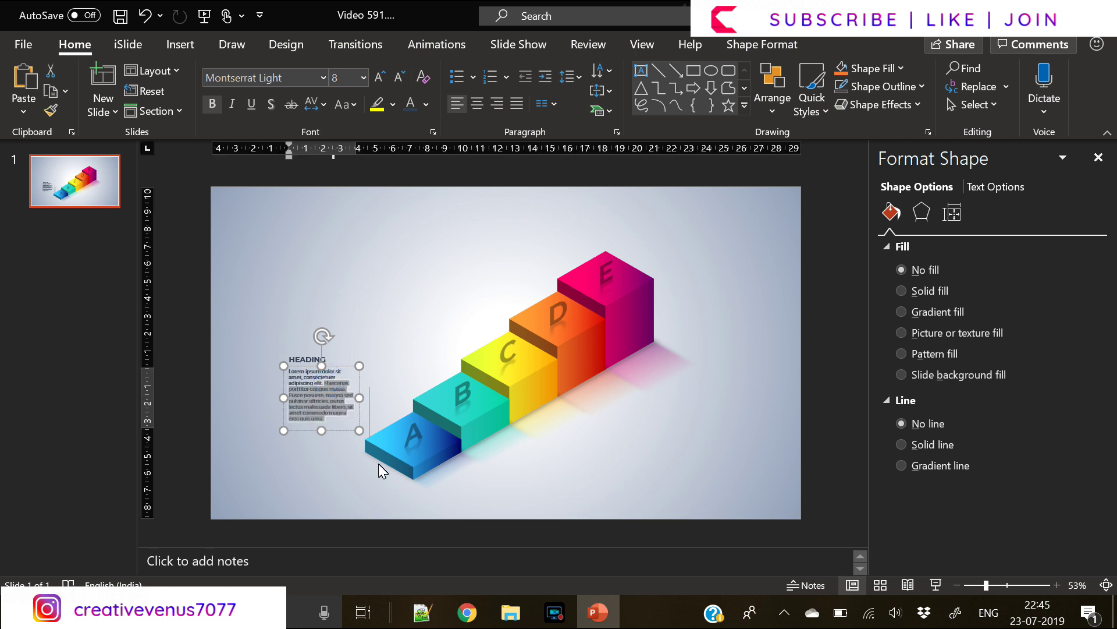
key("Delete")
left_click(299, 389)
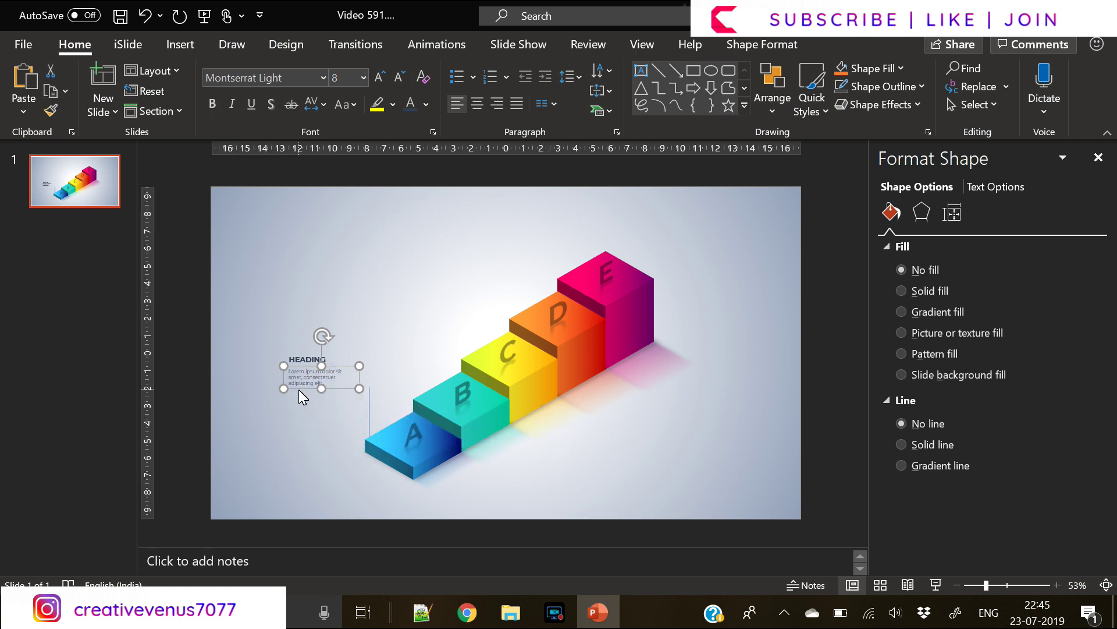
Change the placeholder font to plain Montserrat at size 9.
double_click(263, 79)
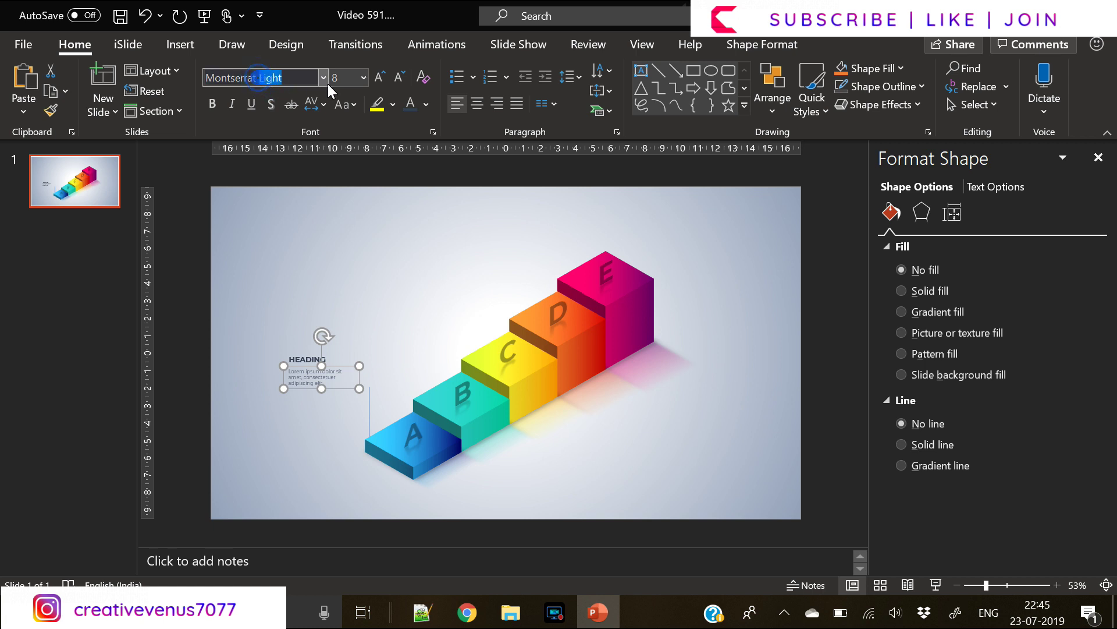
key("BackSpace")
key("Return")
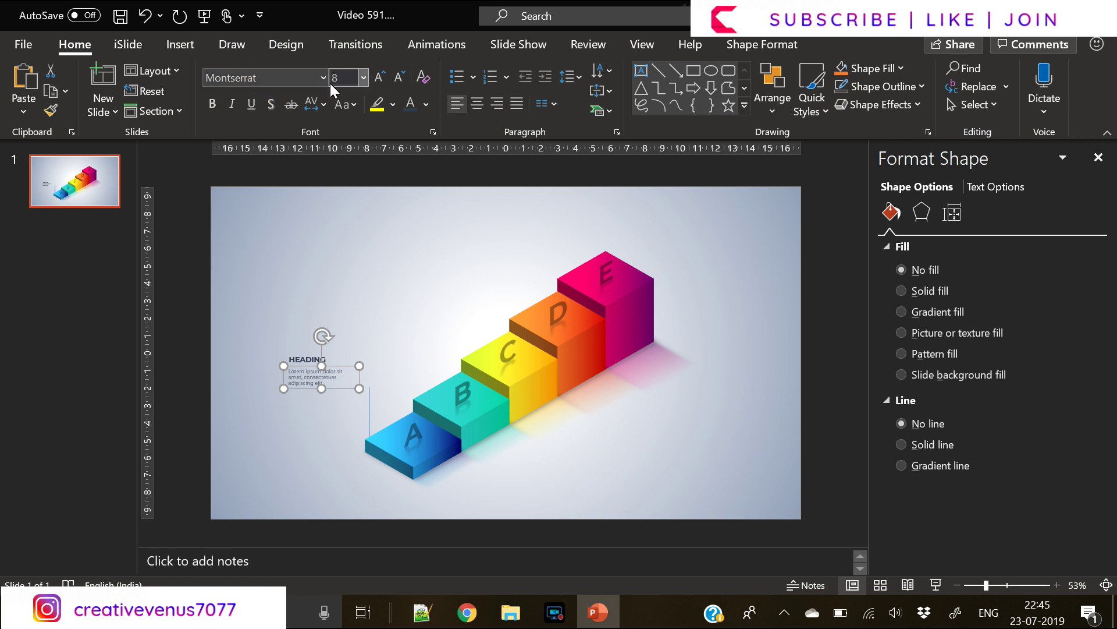
left_click(386, 79)
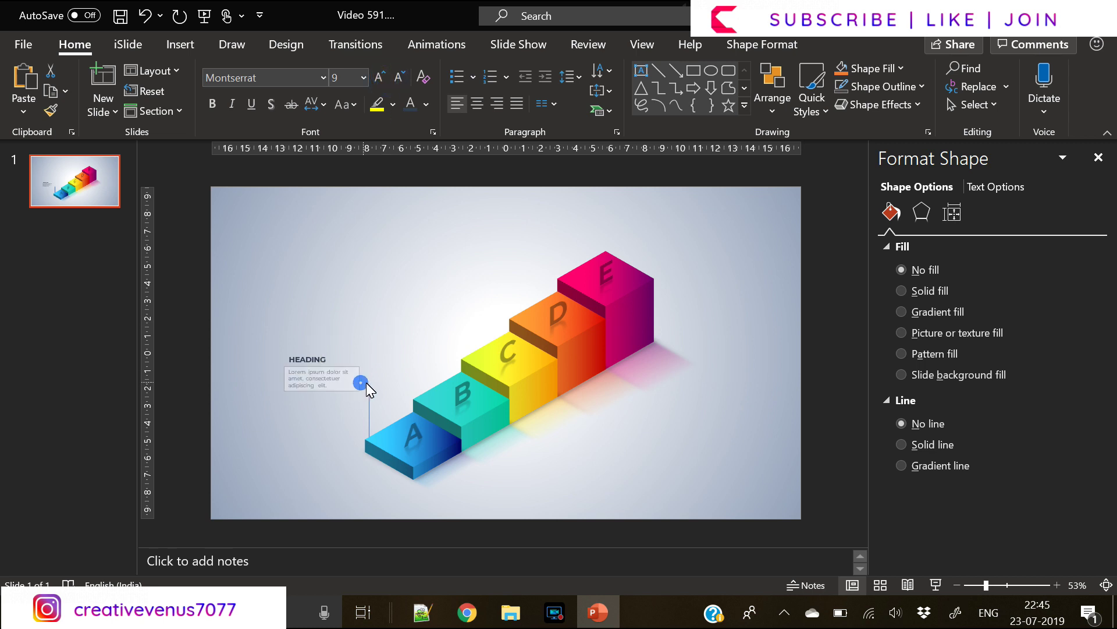
left_click(344, 396)
left_click(304, 392)
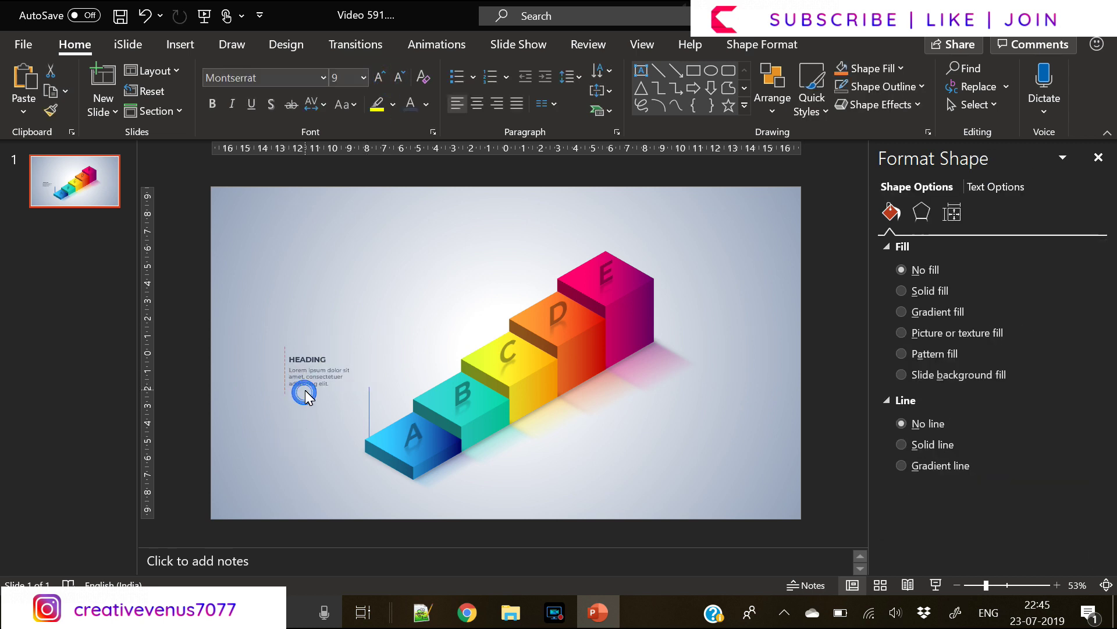
left_click(305, 421)
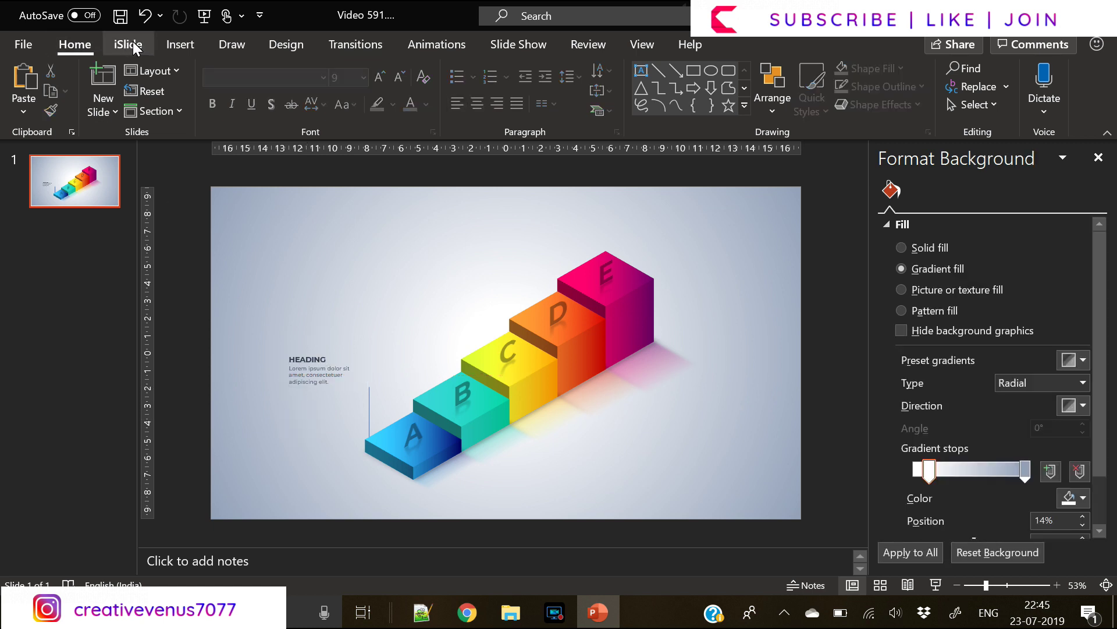
Add a text box reading 25% left of the heading, with a smaller % sign.
left_click(181, 44)
left_click(721, 107)
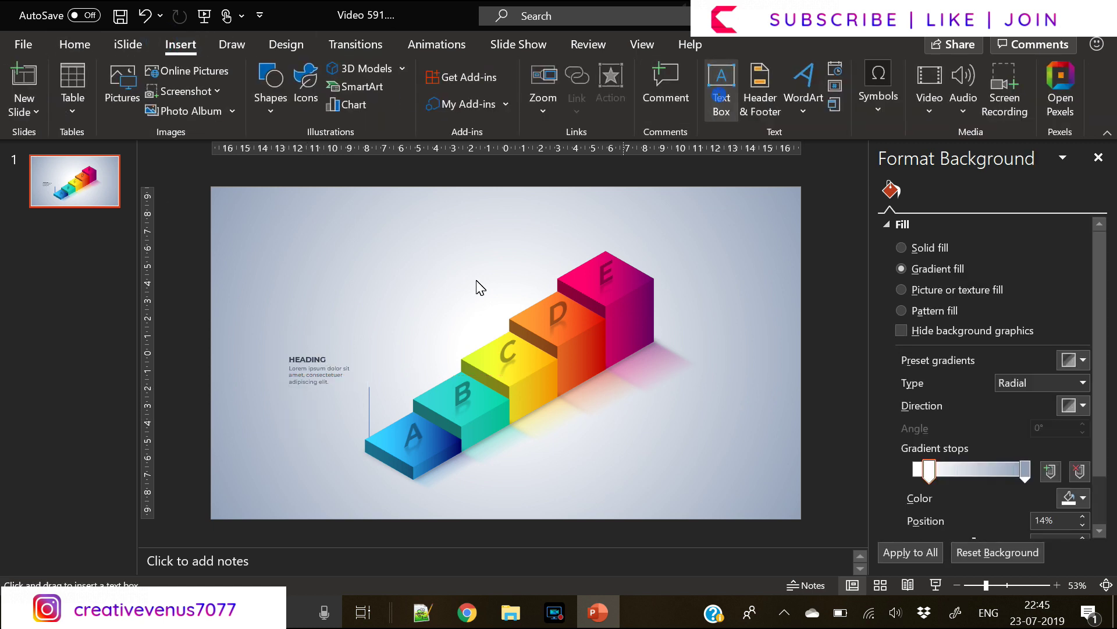
left_click(254, 357)
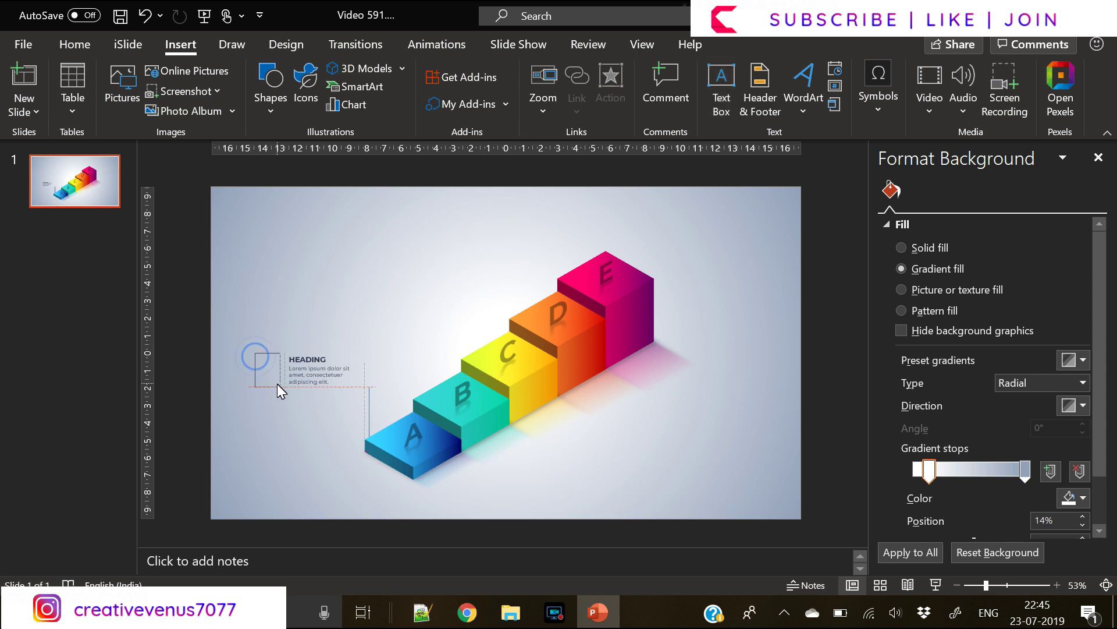
type("25%")
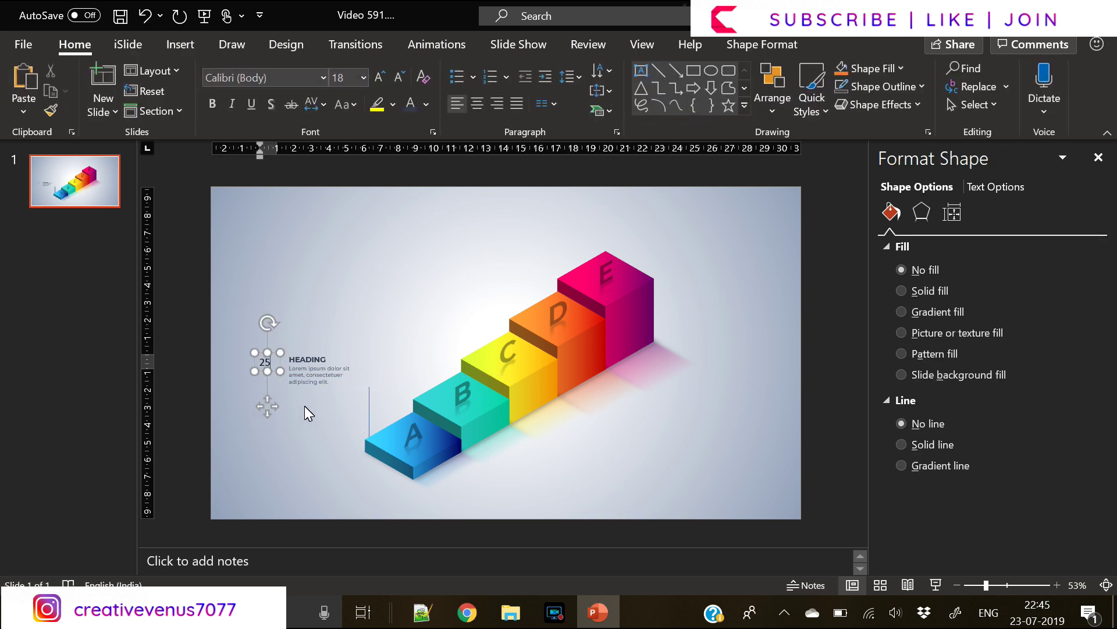
key("Left")
key("Left")
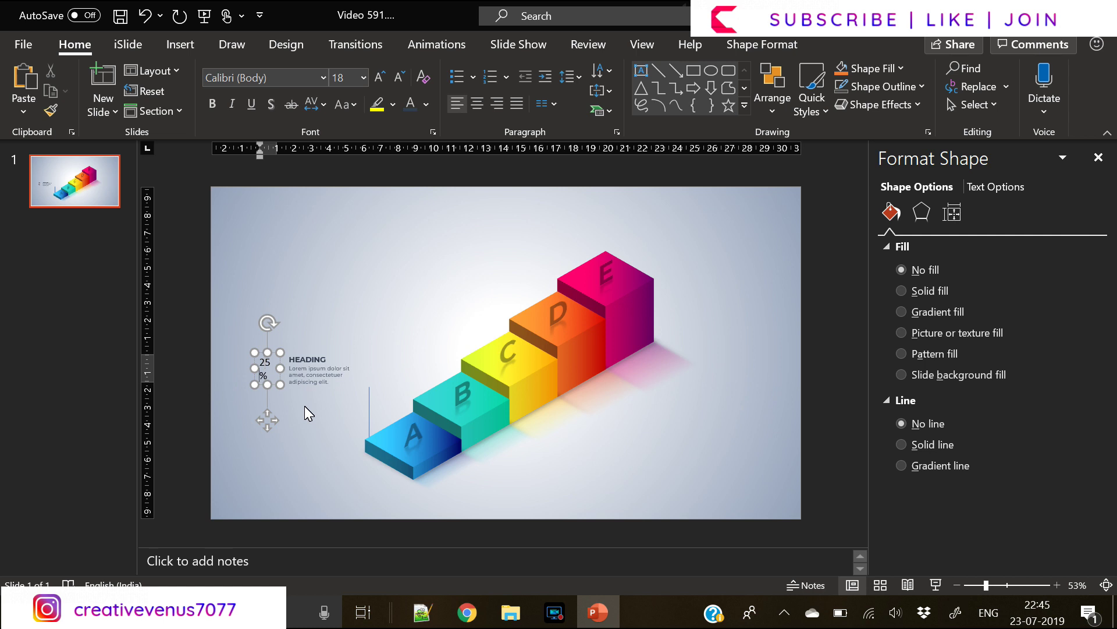
key("shift+Right")
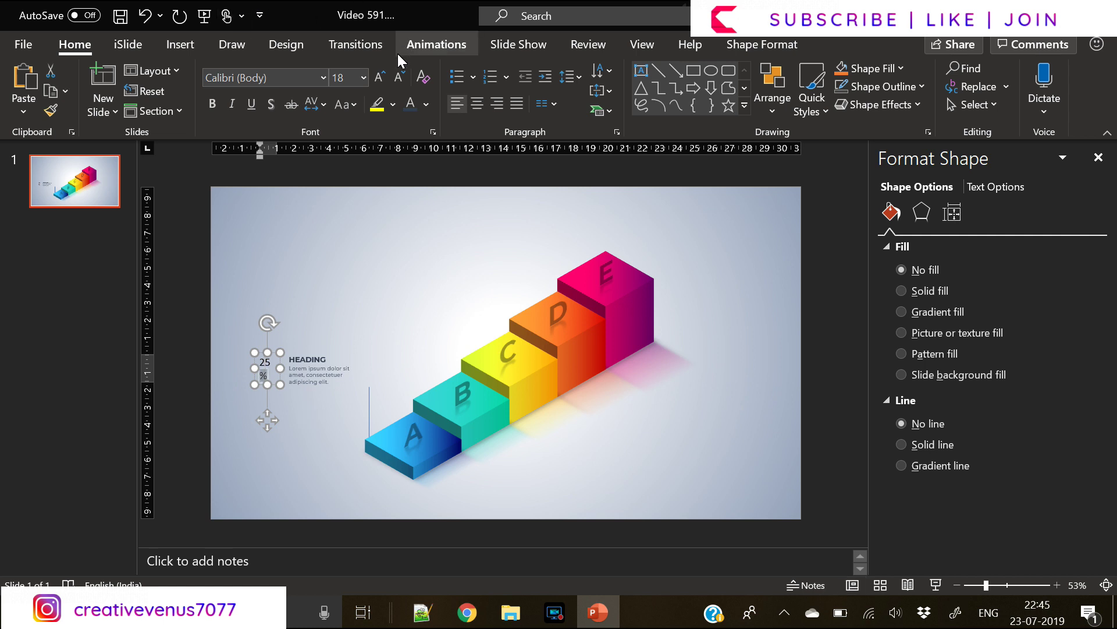
left_click(399, 77)
left_click(400, 77)
left_click(399, 77)
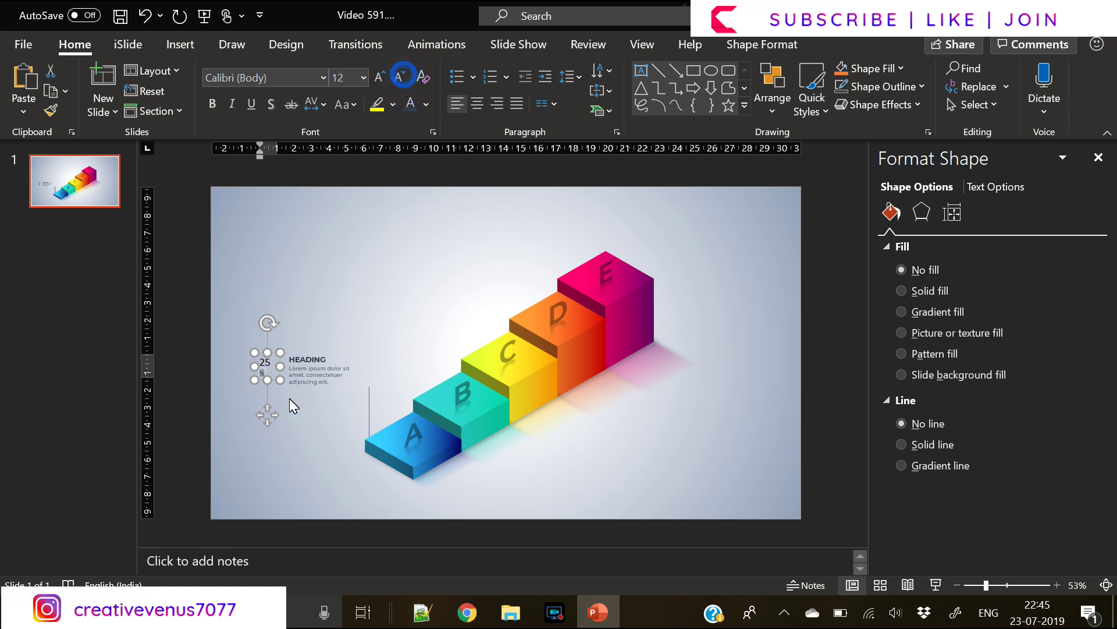
Enlarge the number 25, set the label to Montserrat, and widen it to one line.
double_click(265, 362)
key("ctrl+shift+comma")
key("ctrl+shift+comma")
key("ctrl+shift+comma")
left_click(379, 77)
left_click(380, 77)
left_click(379, 77)
left_click(284, 381)
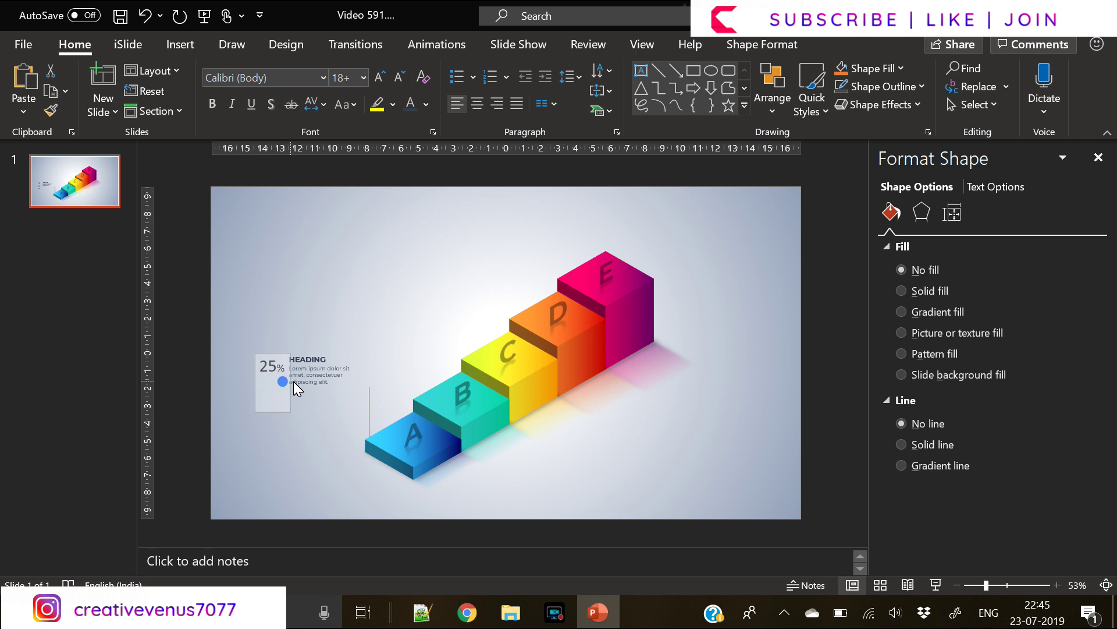
left_click(283, 382)
left_click(284, 72)
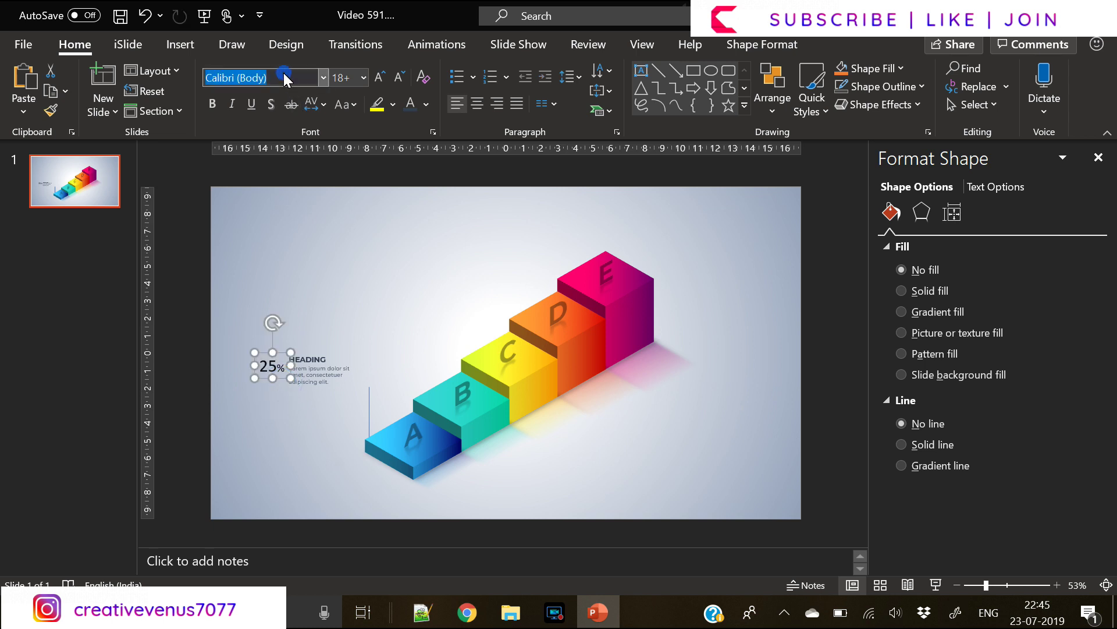
type("Montserrat")
key("Return")
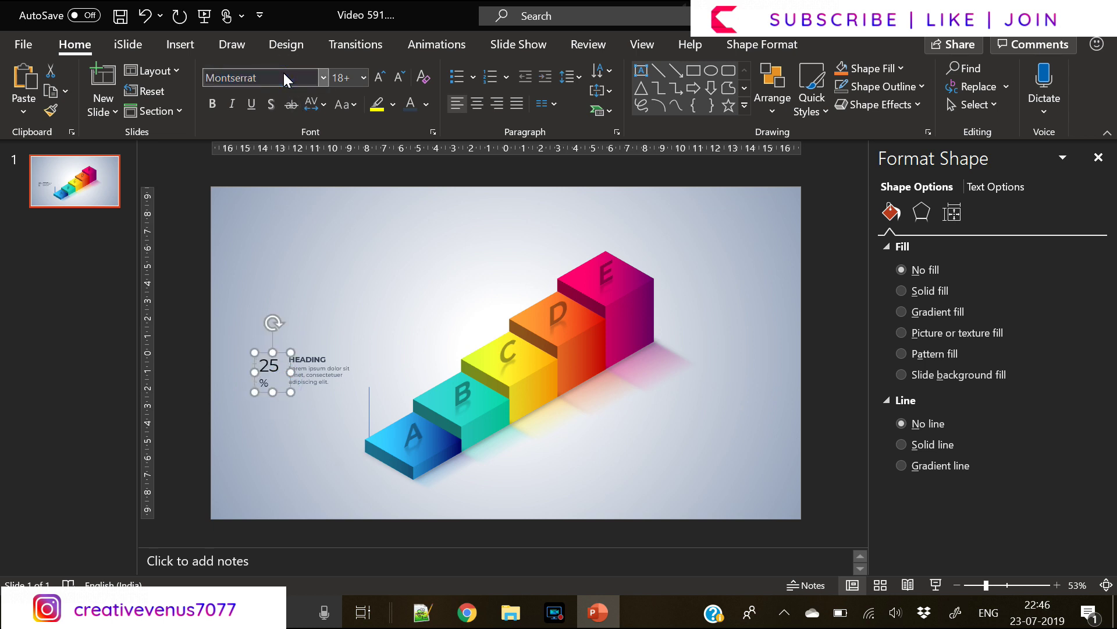
left_click_drag(257, 371, 250, 374)
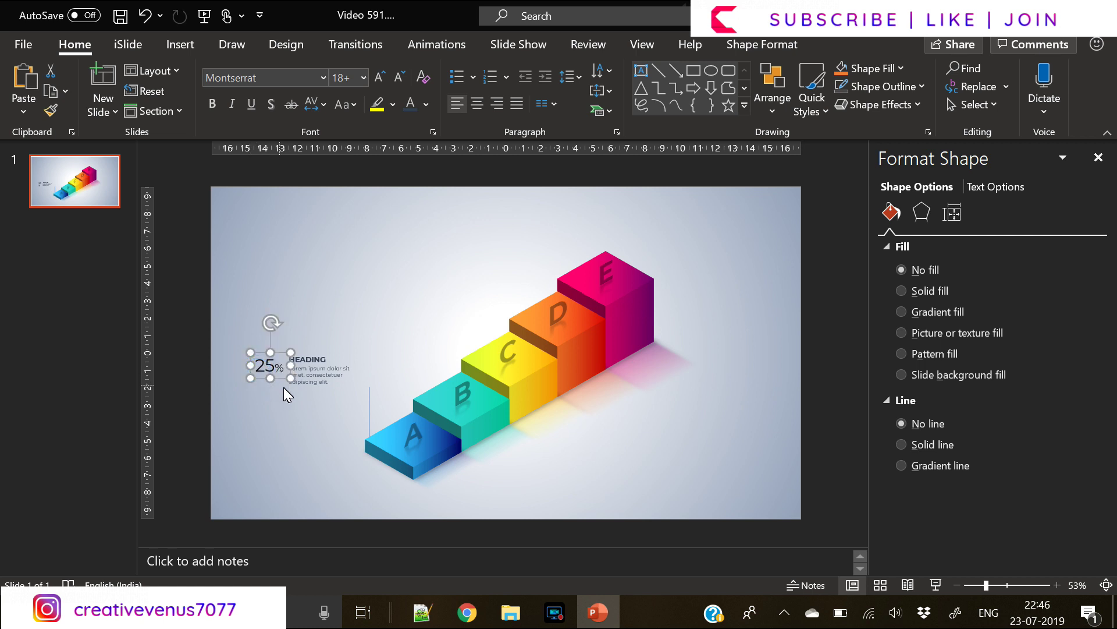
Group the 25% label, heading and line, then duplicate the group above step B.
left_click(283, 382)
left_click(259, 411)
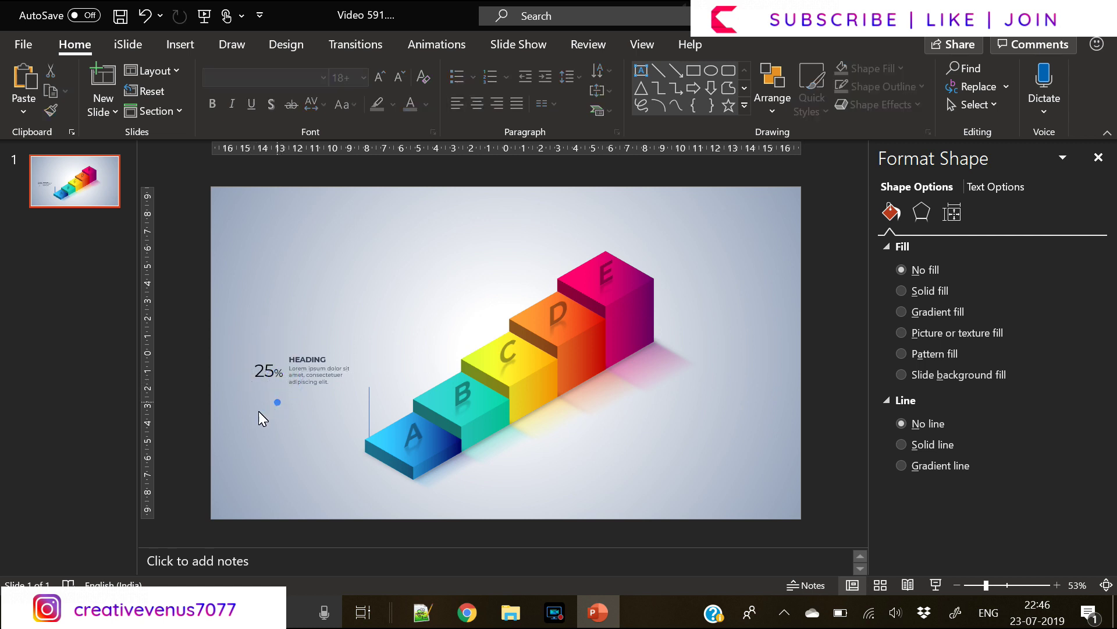
left_click_drag(220, 407, 377, 346)
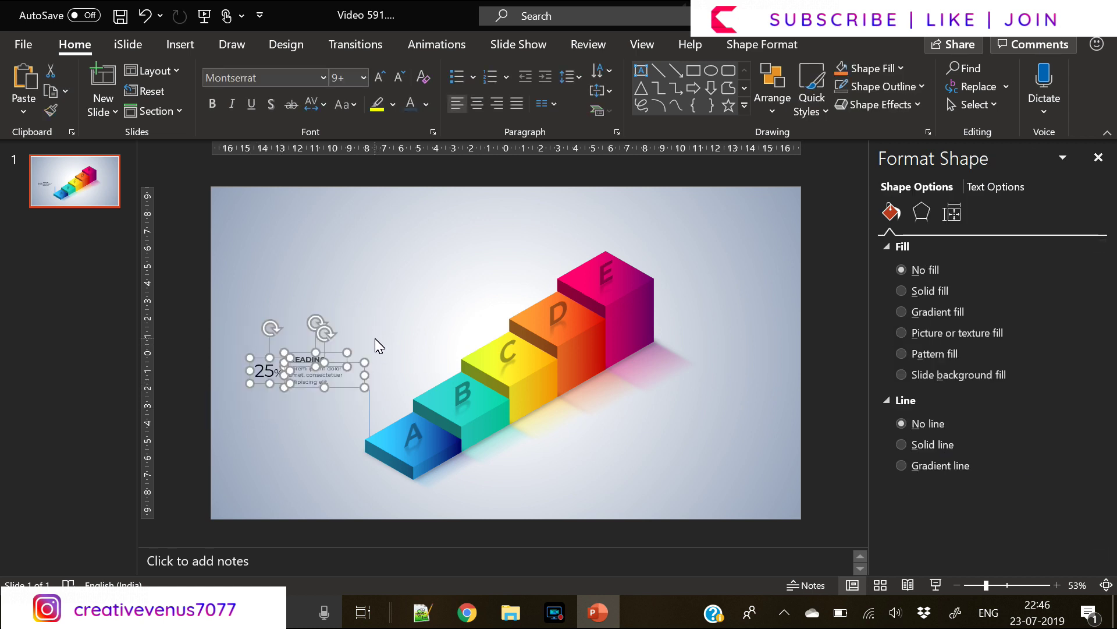
key("ctrl+g")
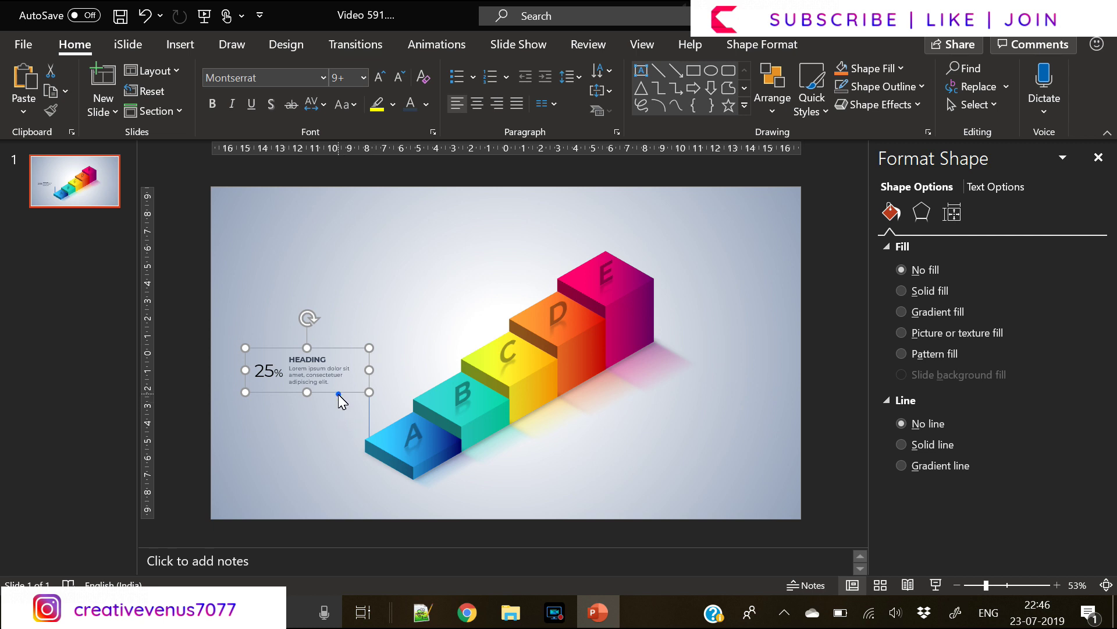
left_click_drag(338, 394, 344, 416)
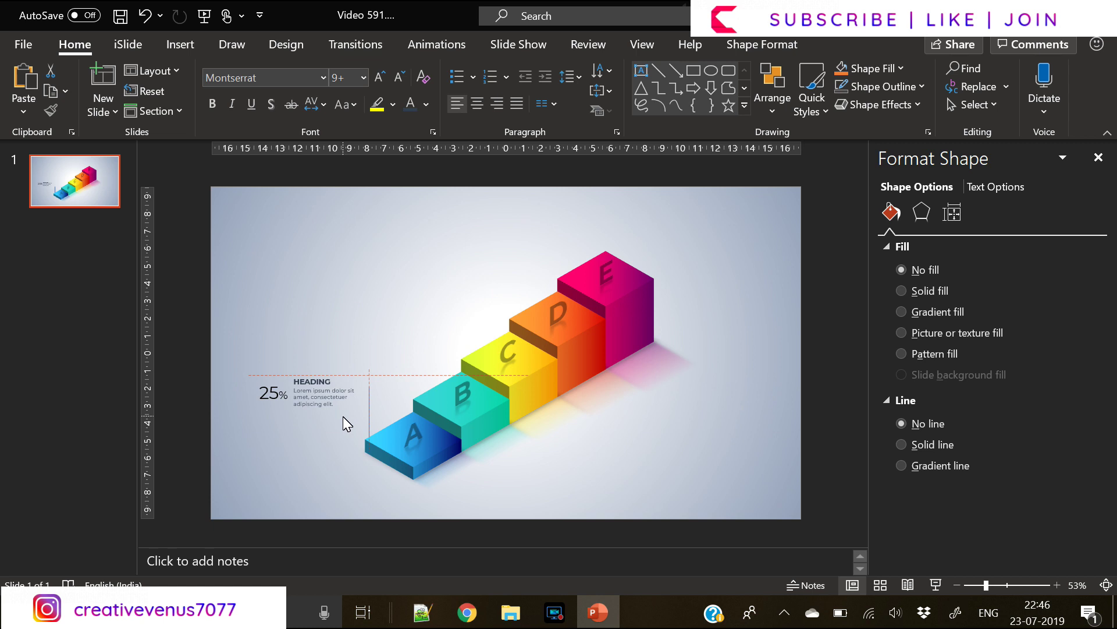
key("ctrl+z")
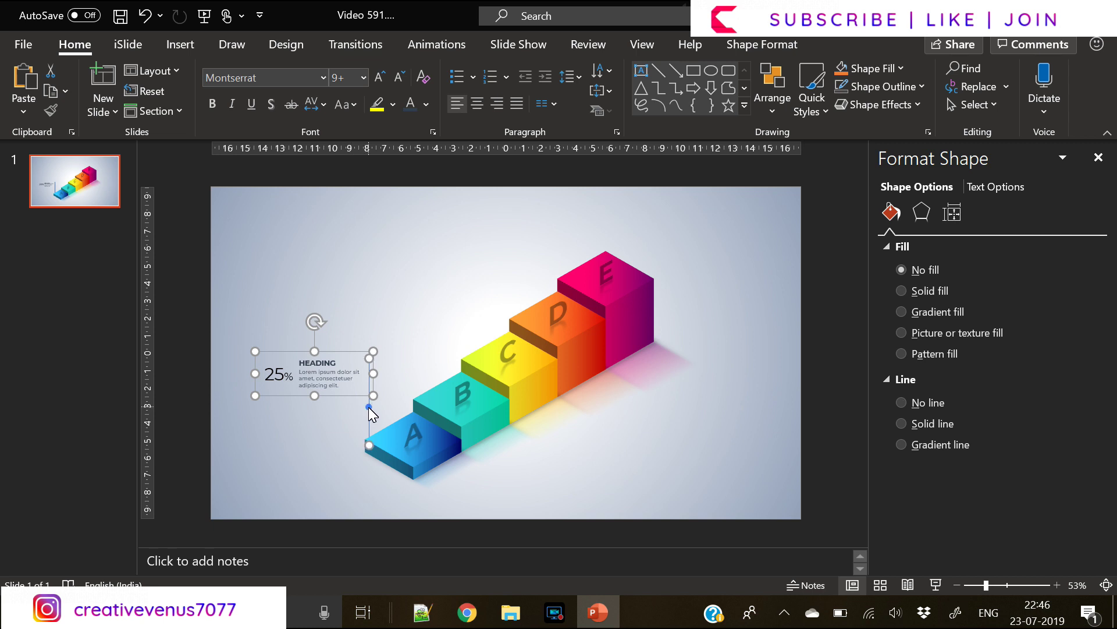
key("ctrl+d")
left_click_drag(342, 406, 397, 361)
Send the copied label groups behind the blocks and place another copy above step C.
right_click(424, 365)
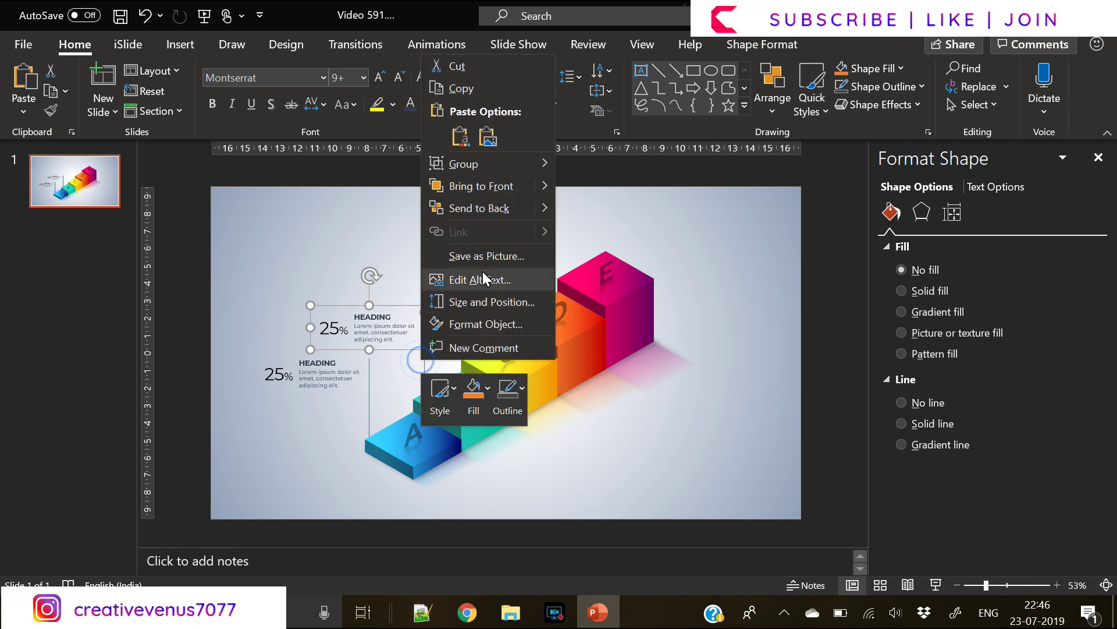
left_click(479, 211)
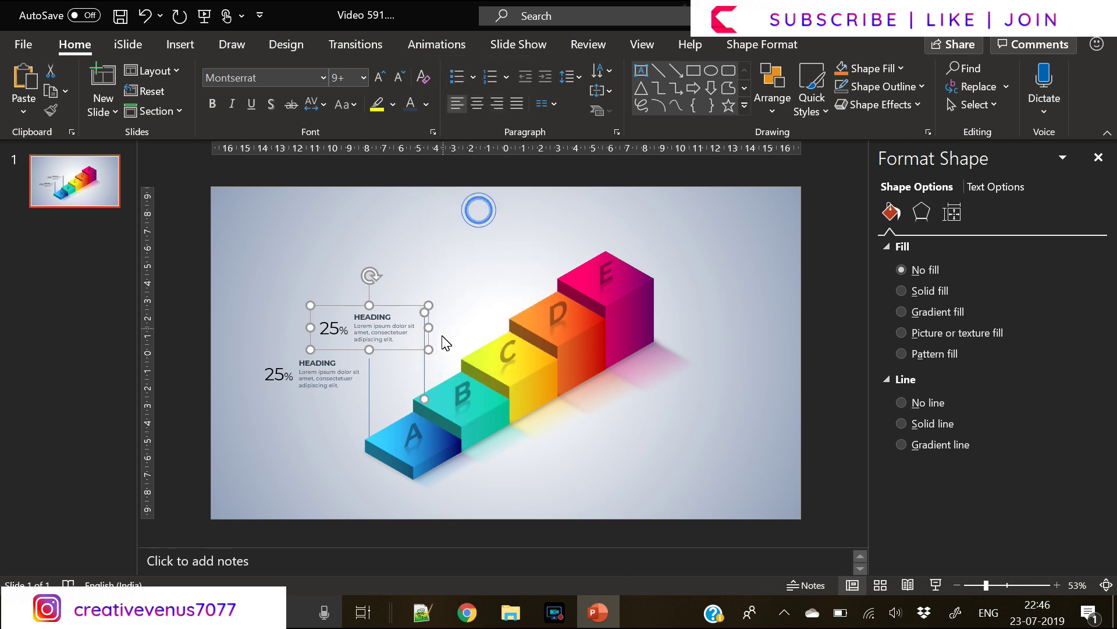
left_click(422, 370)
left_click_drag(421, 370, 473, 338)
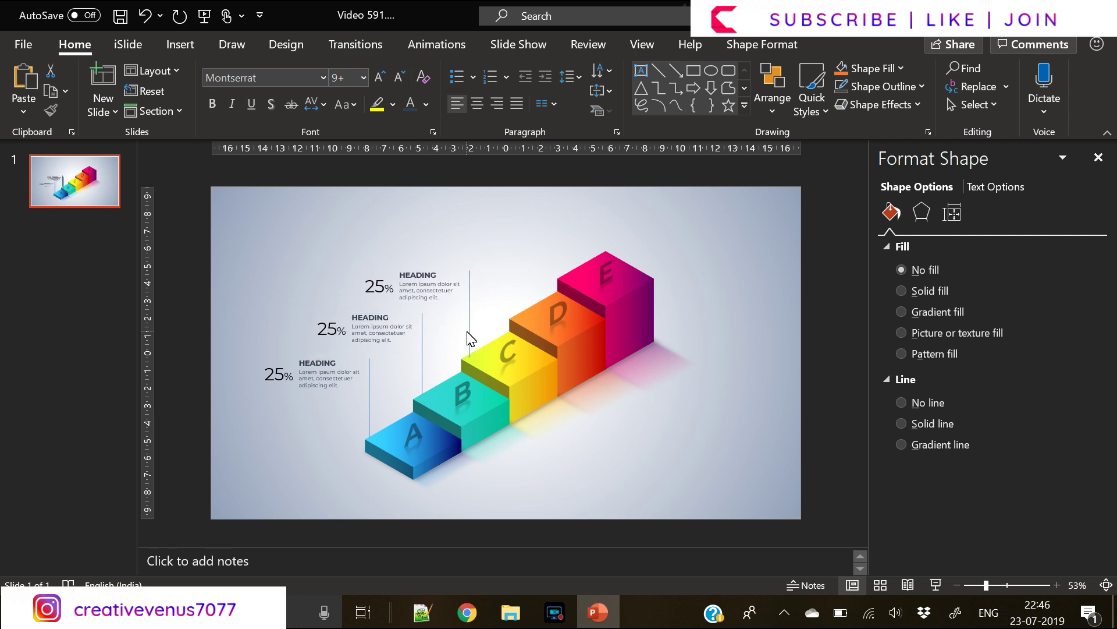
left_click(475, 337)
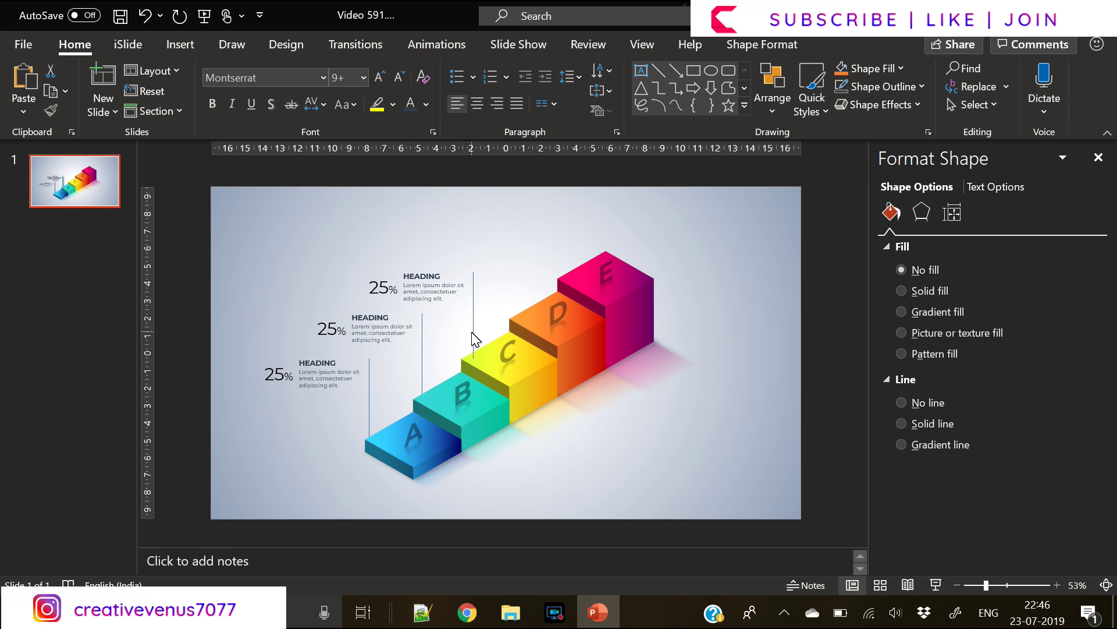
right_click(475, 337)
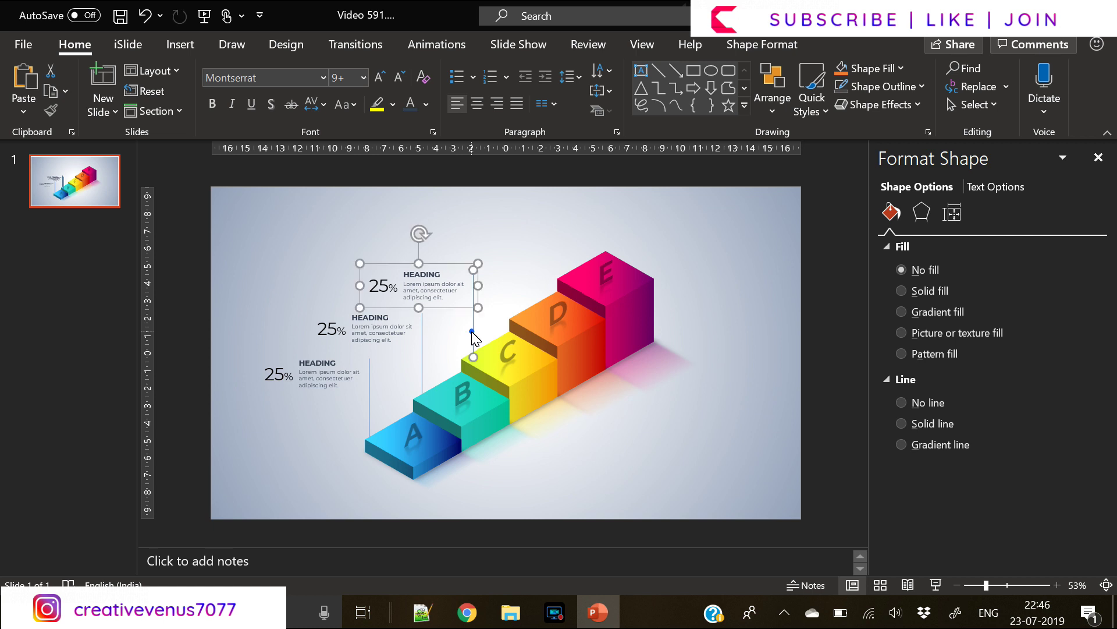
left_click(516, 176)
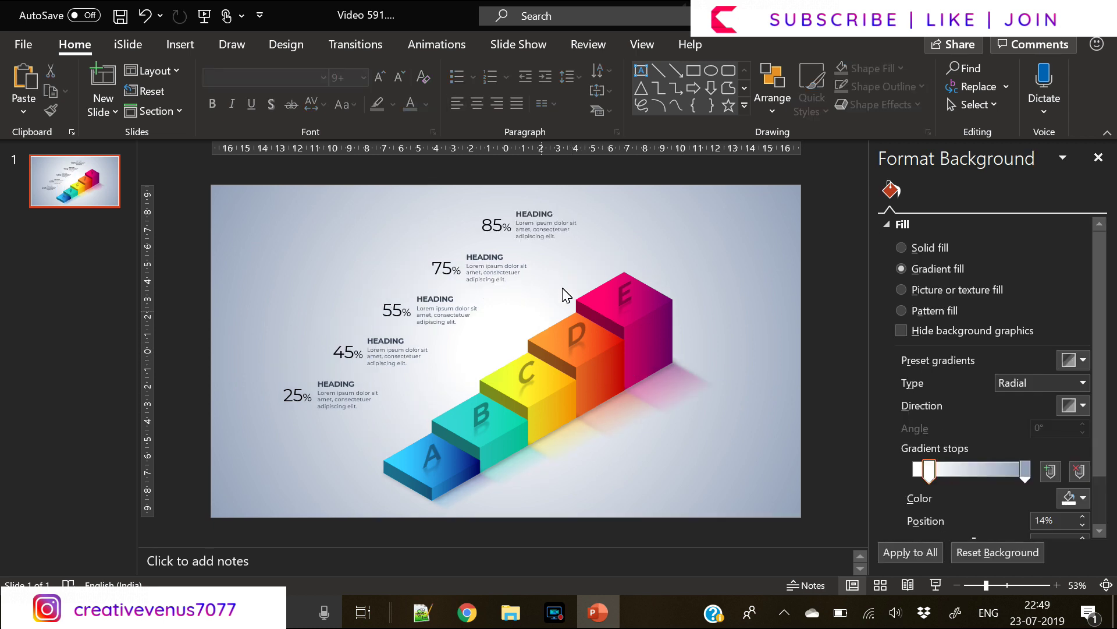
Distribute the five percentage label groups vertically and nudge them right toward their steps.
left_click(330, 419)
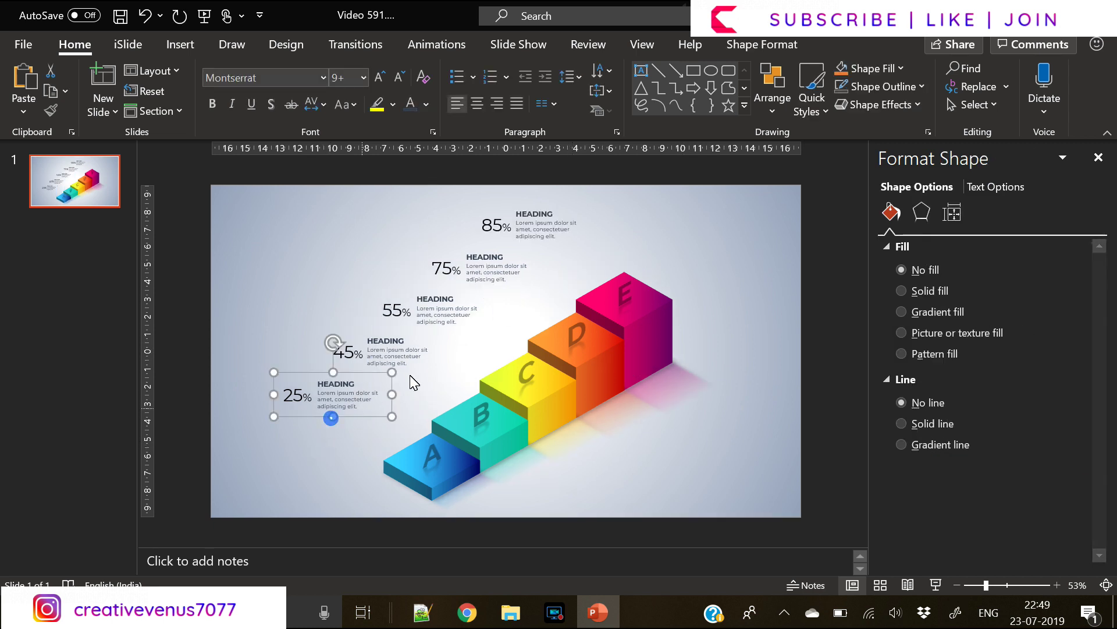
left_click(419, 357, "shift")
left_click(440, 317, "shift")
left_click(484, 280, "shift")
left_click(549, 242, "shift")
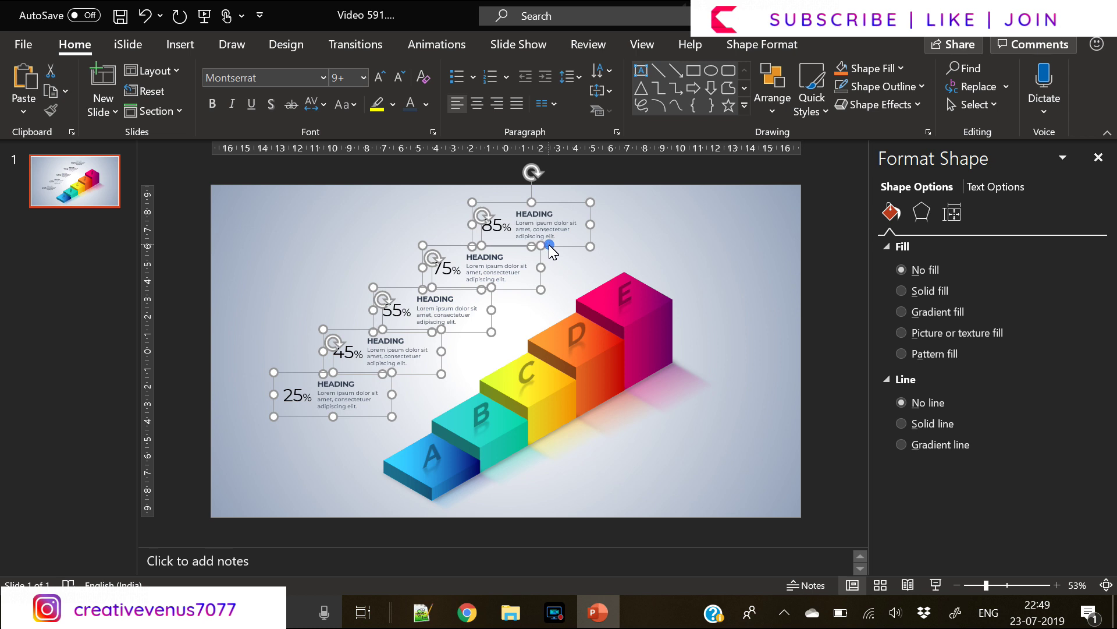
left_click(774, 45)
left_click(908, 71)
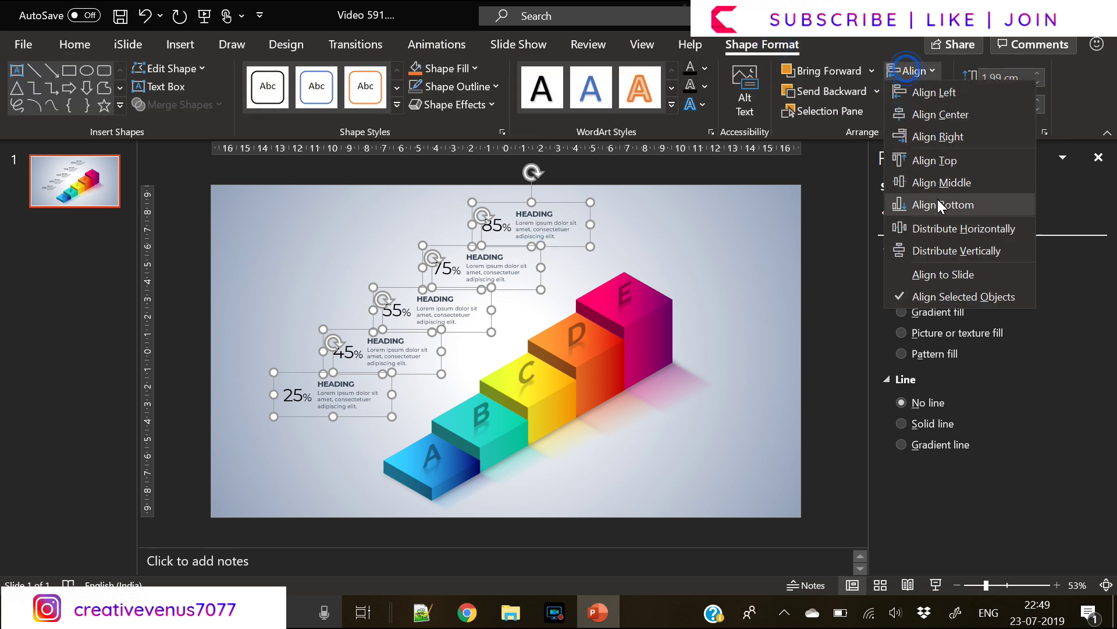
left_click(942, 250)
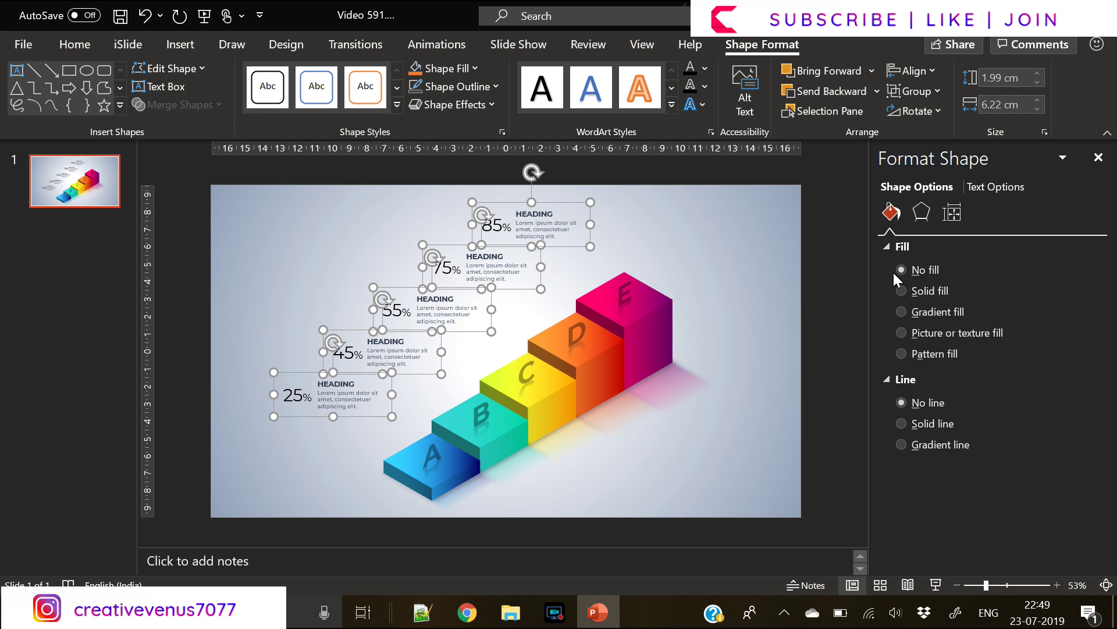
key("Right")
key("Right")
key("Right")
key("Right")
key("Right")
key("Right")
key("Right")
key("Right")
key("Right")
key("Right")
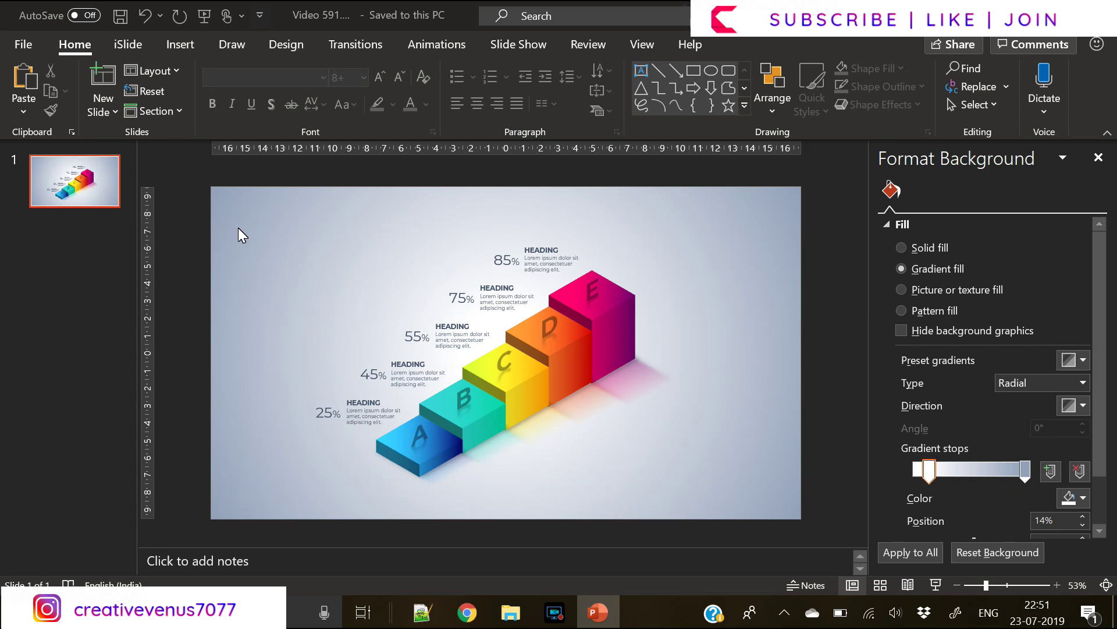
right_click(93, 192)
Duplicate slide 1 five times for six copies, then select all objects on slide 1.
left_click(152, 323)
right_click(72, 186)
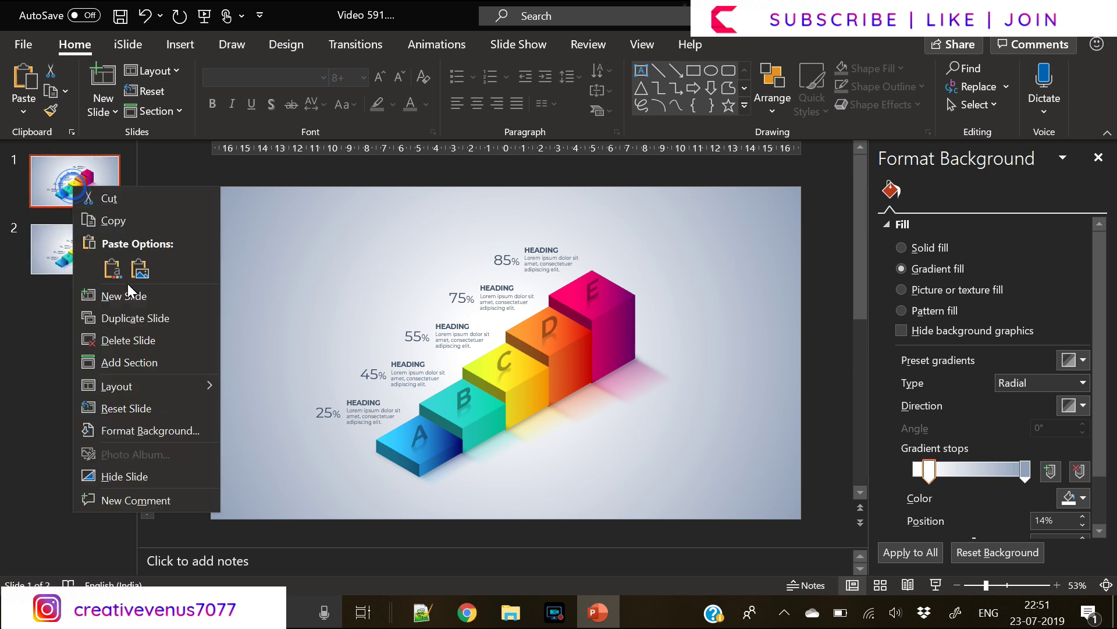
left_click(125, 318)
right_click(72, 174)
left_click(125, 305)
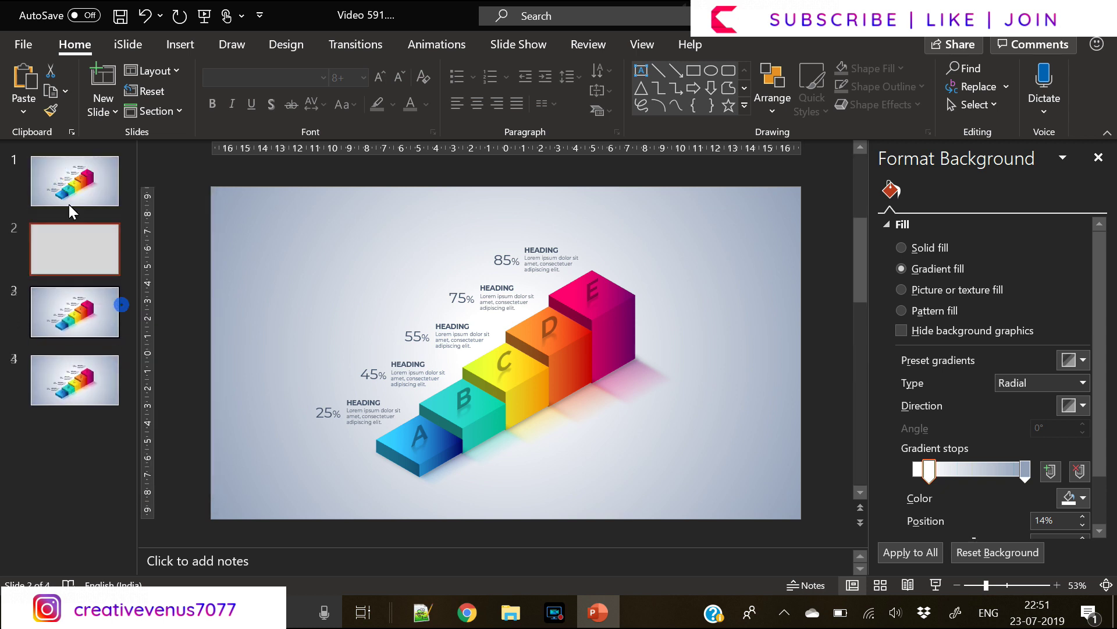
right_click(68, 175)
left_click(124, 307)
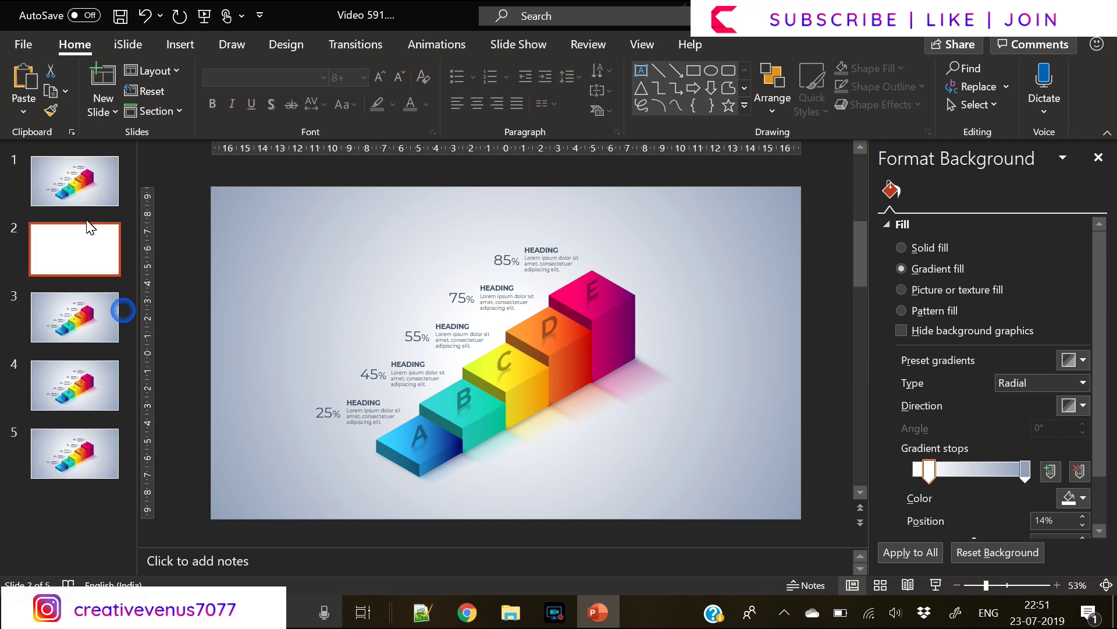
right_click(73, 179)
left_click(137, 314)
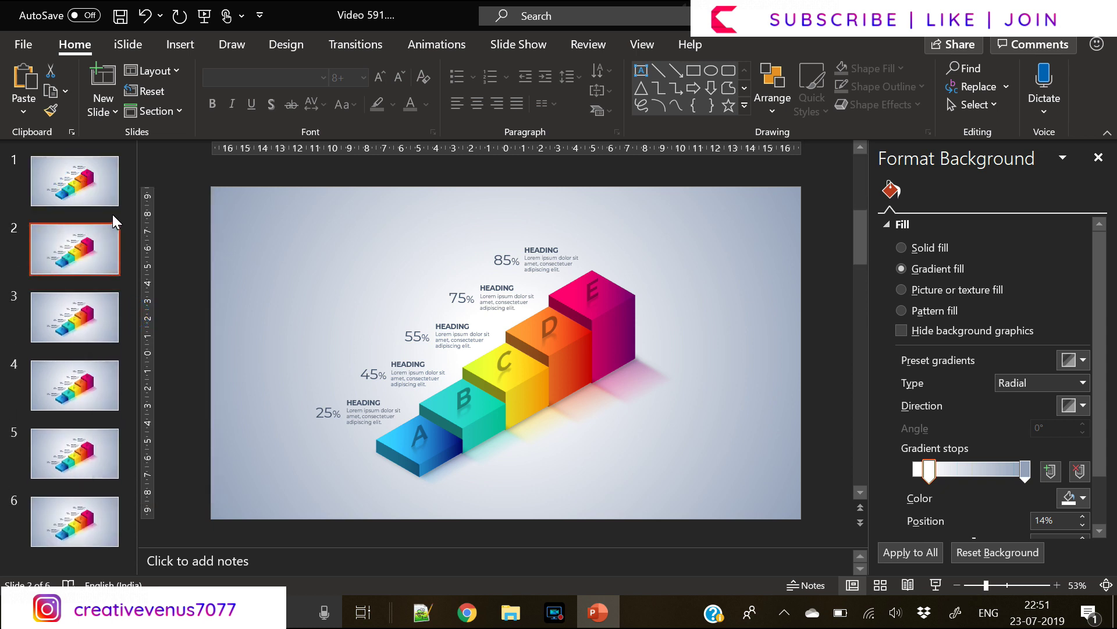
left_click(49, 187)
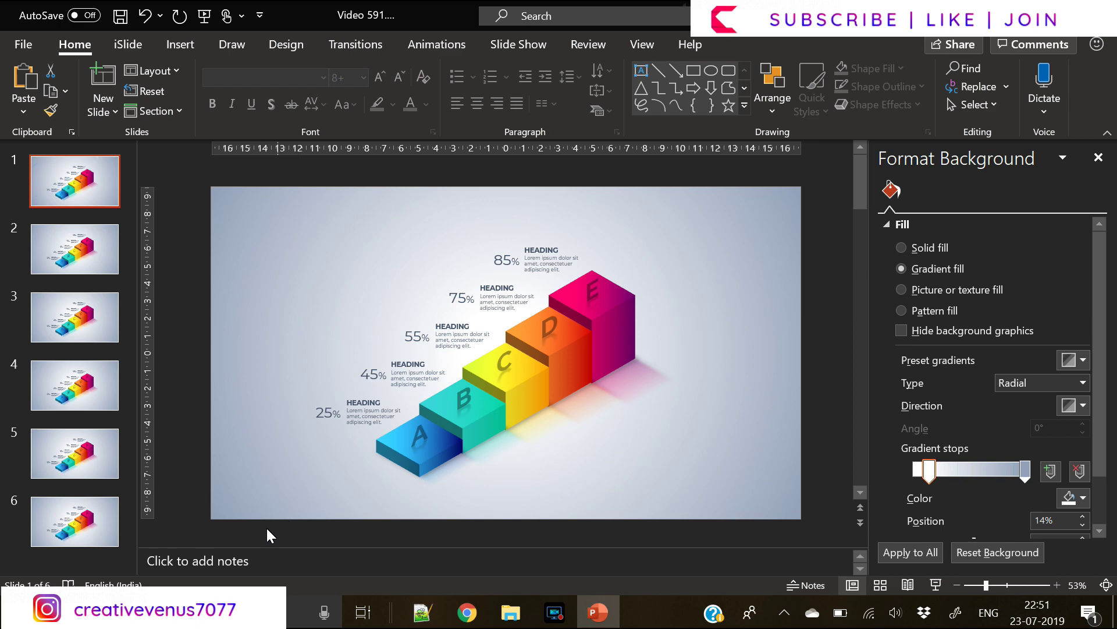
left_click_drag(259, 524, 751, 207)
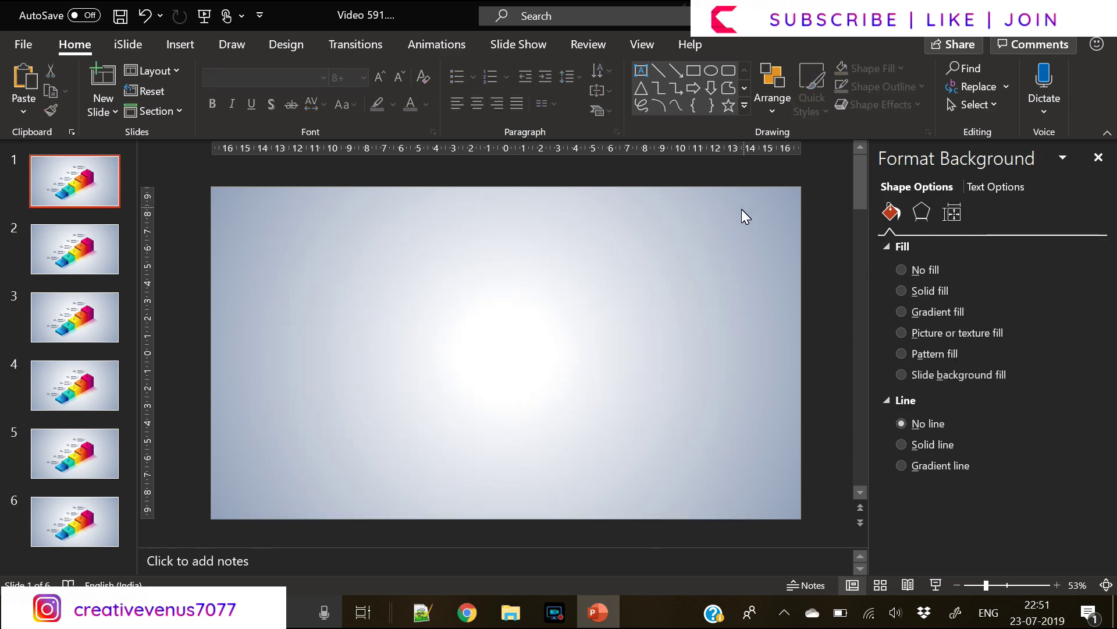
Add a text box near the centre of slide 1 reading CREATIVE VENUS.
left_click(742, 217)
left_click(168, 45)
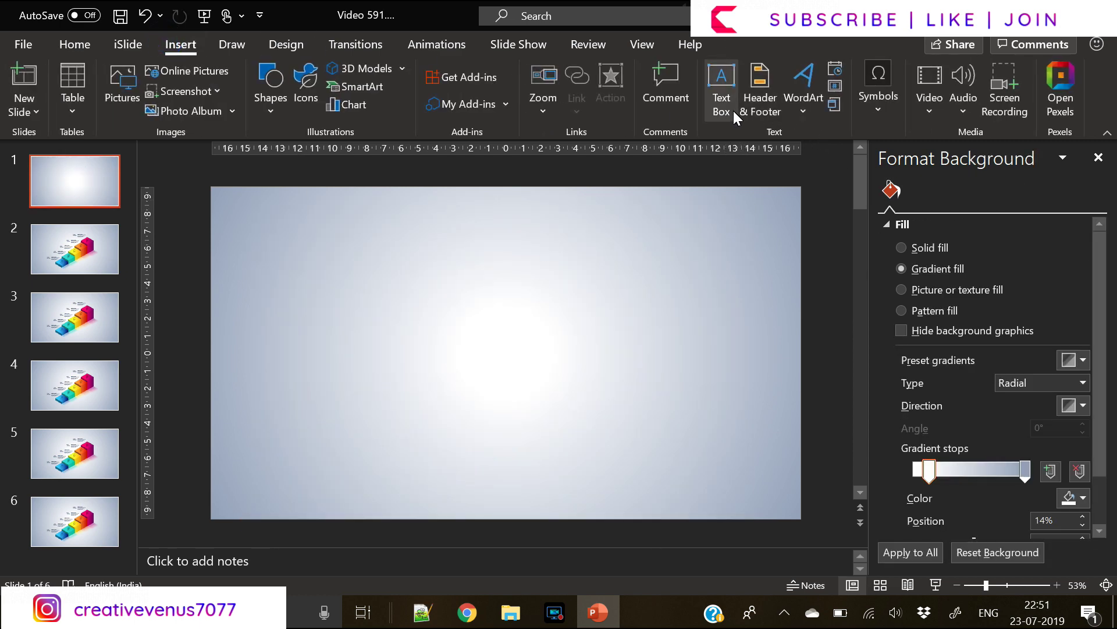
left_click(722, 88)
left_click(400, 309)
left_click_drag(430, 323, 663, 369)
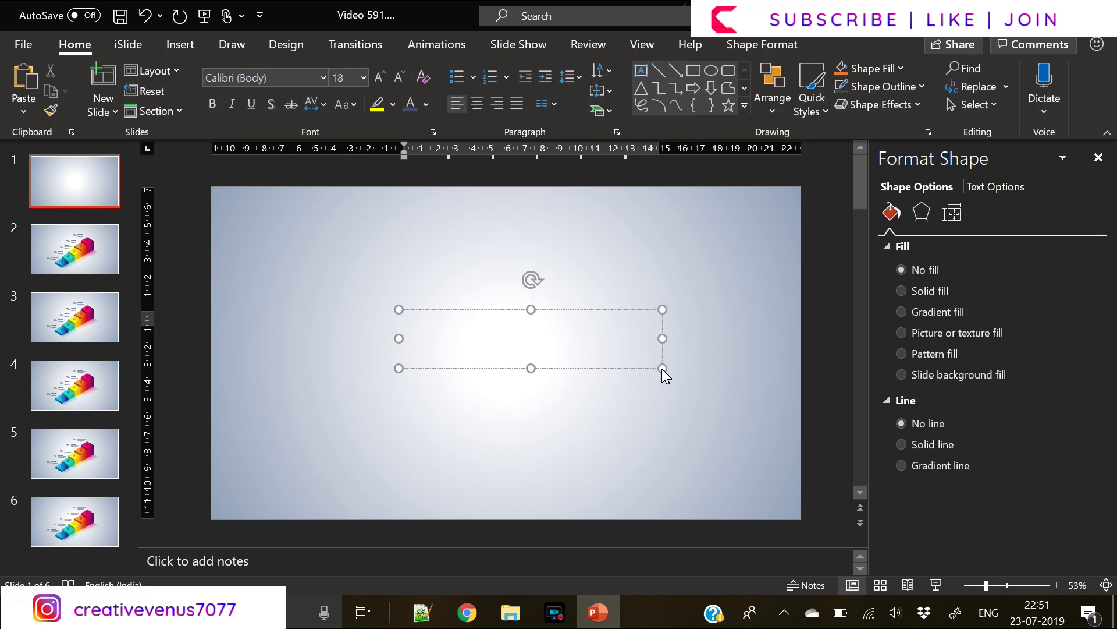
type("cREAT")
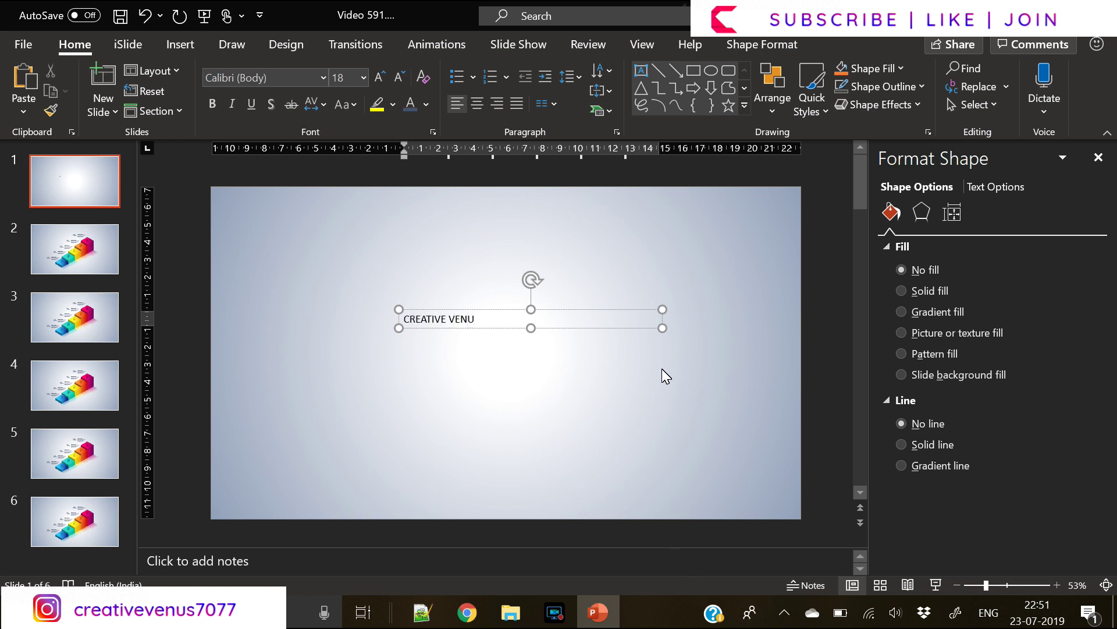
Duplicate the text box below the original and retype the copy as ACHIEVEMENTS.
key("ctrl+a")
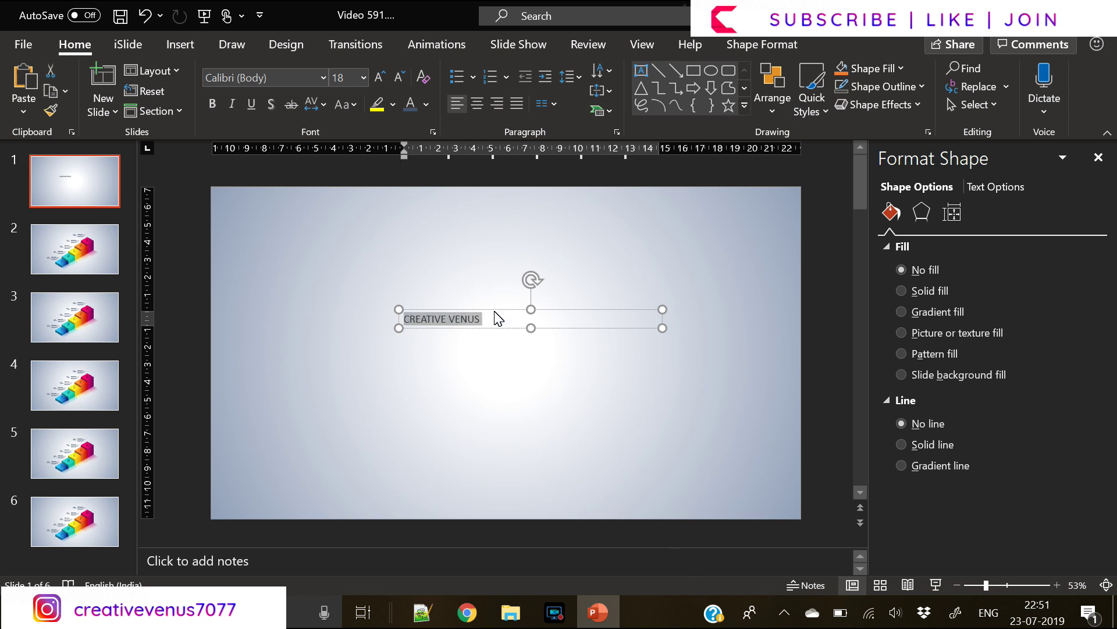
left_click(485, 328)
key("ctrl+c")
key("ctrl+v")
left_click_drag(489, 342, 437, 361)
double_click(435, 356)
left_click(436, 357)
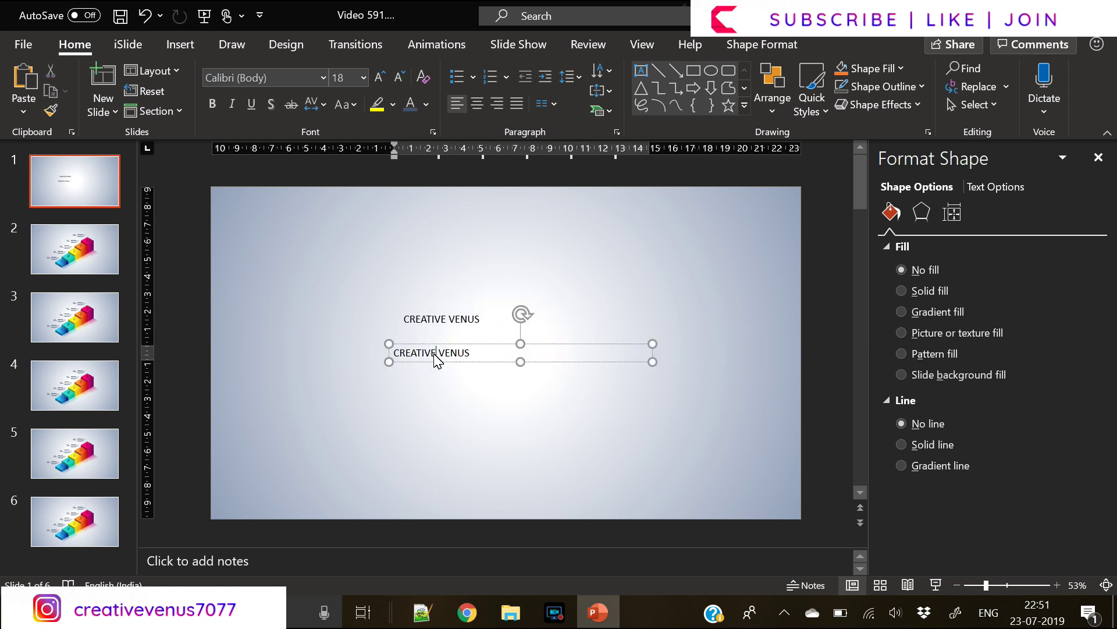
key("ctrl+a")
type("A")
key("ctrl+a")
left_click(288, 76)
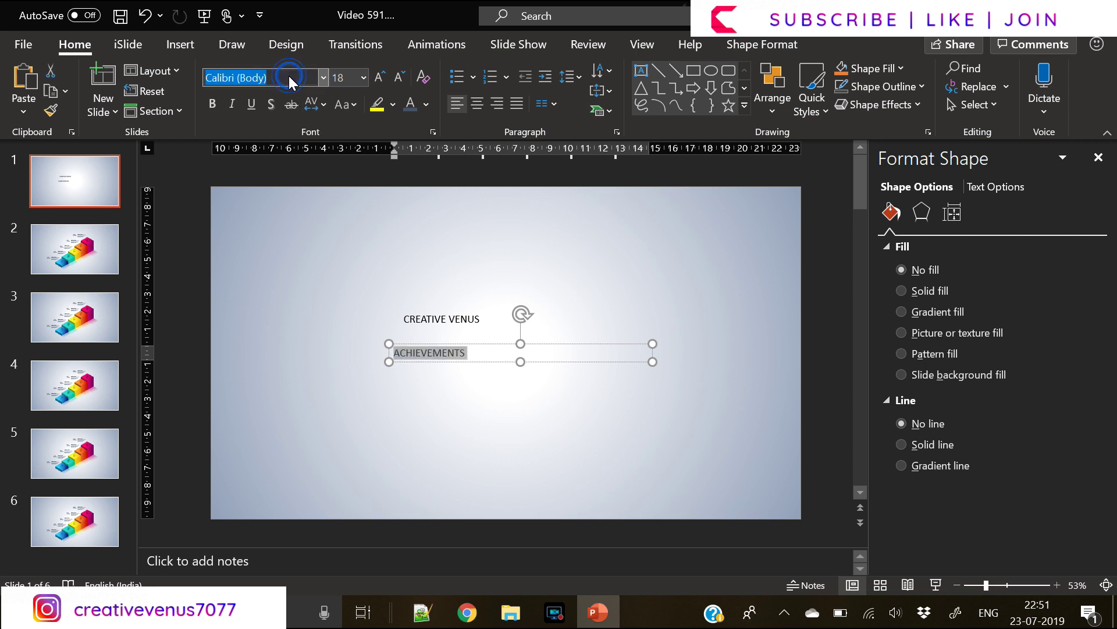
Format ACHIEVEMENTS as Montserrat 20 pt with centred text, and centre the box on the slide.
type("MNT")
key("BackSpace")
key("BackSpace")
type("ontserrat")
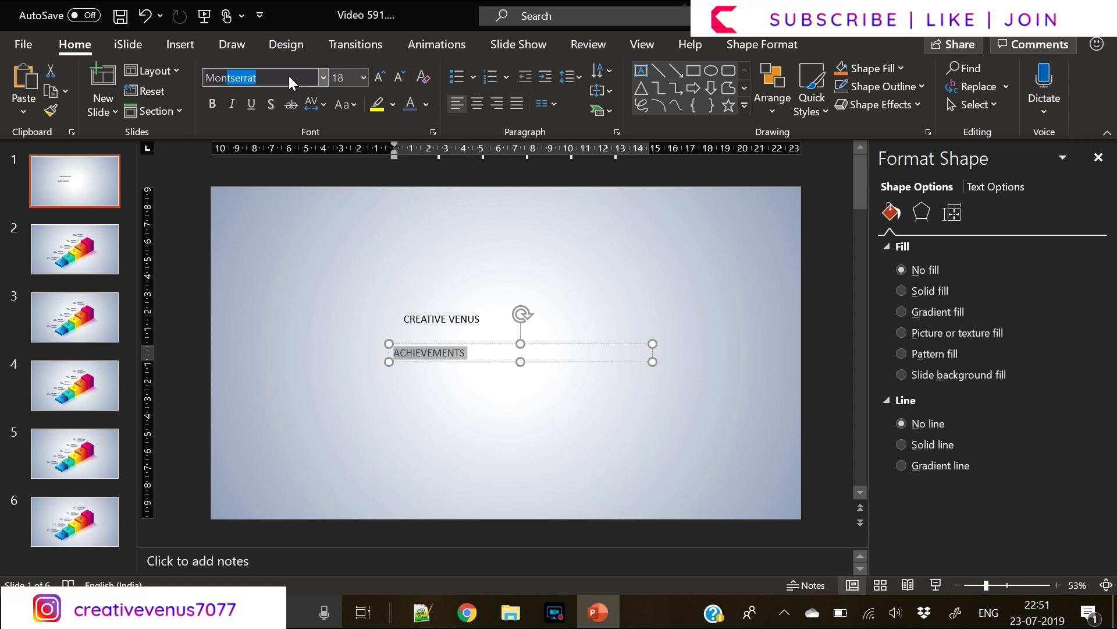
key("Return")
left_click(381, 77)
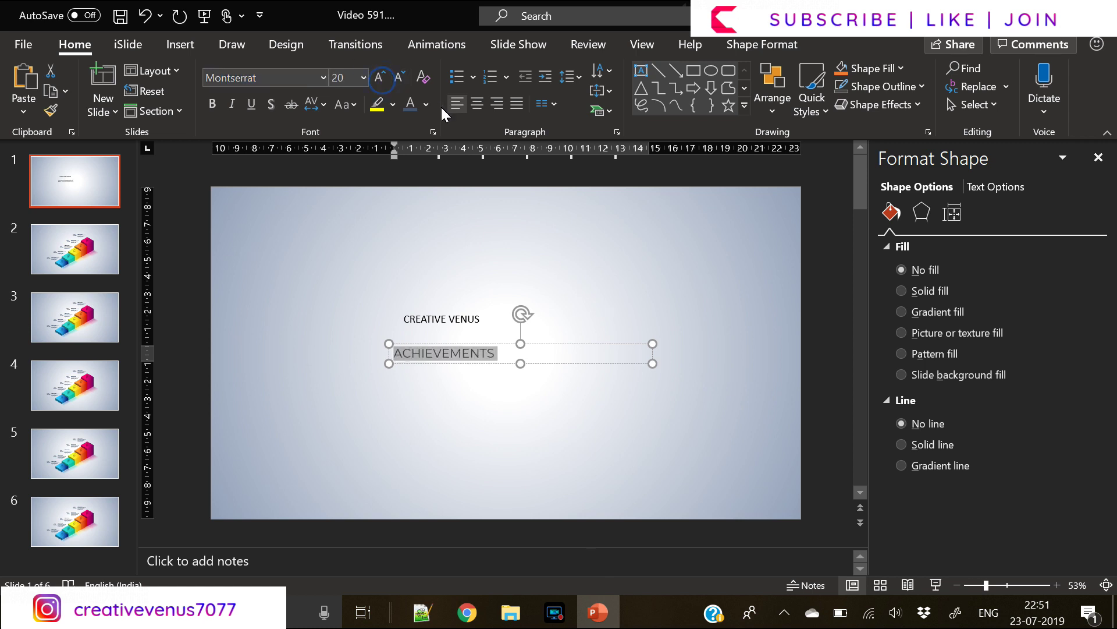
left_click(477, 114)
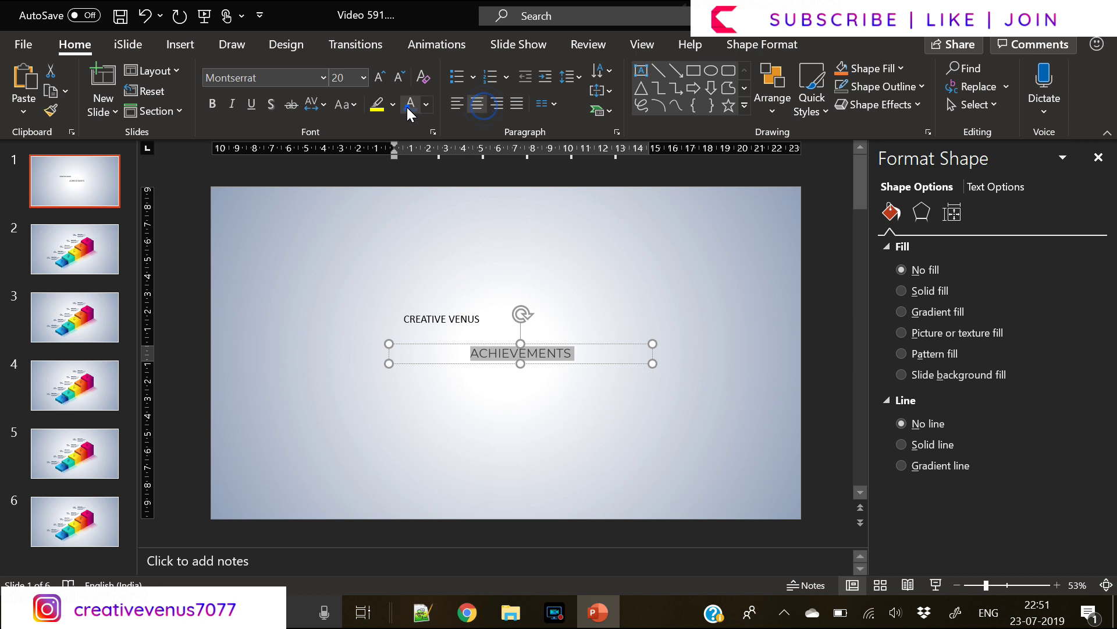
left_click_drag(466, 360, 420, 422)
key("ctrl+z")
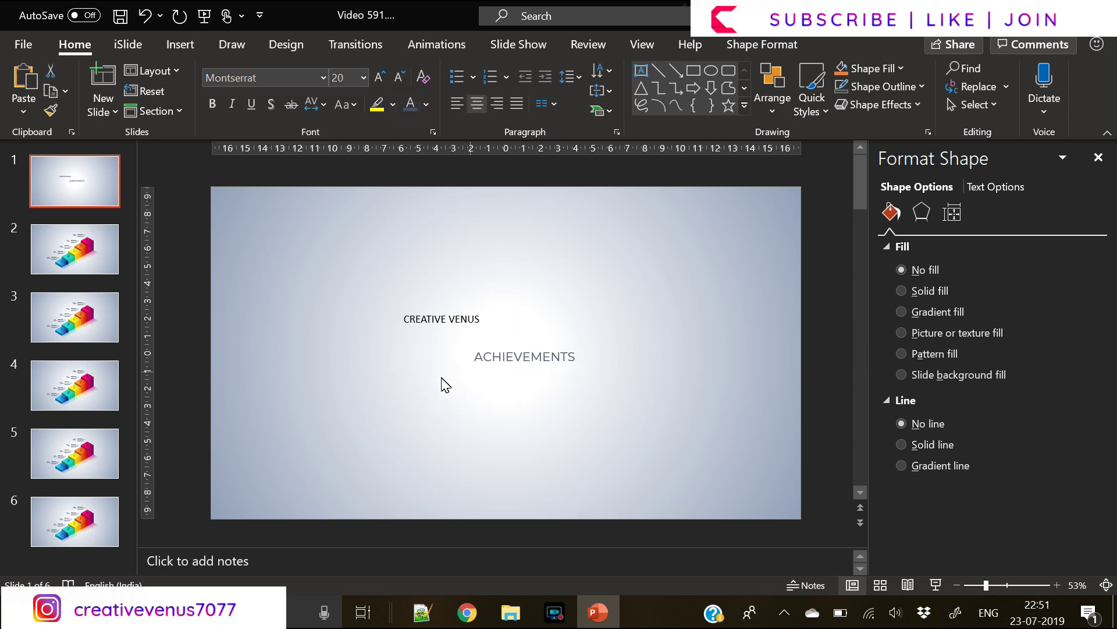
left_click(760, 44)
left_click(911, 71)
left_click(953, 117)
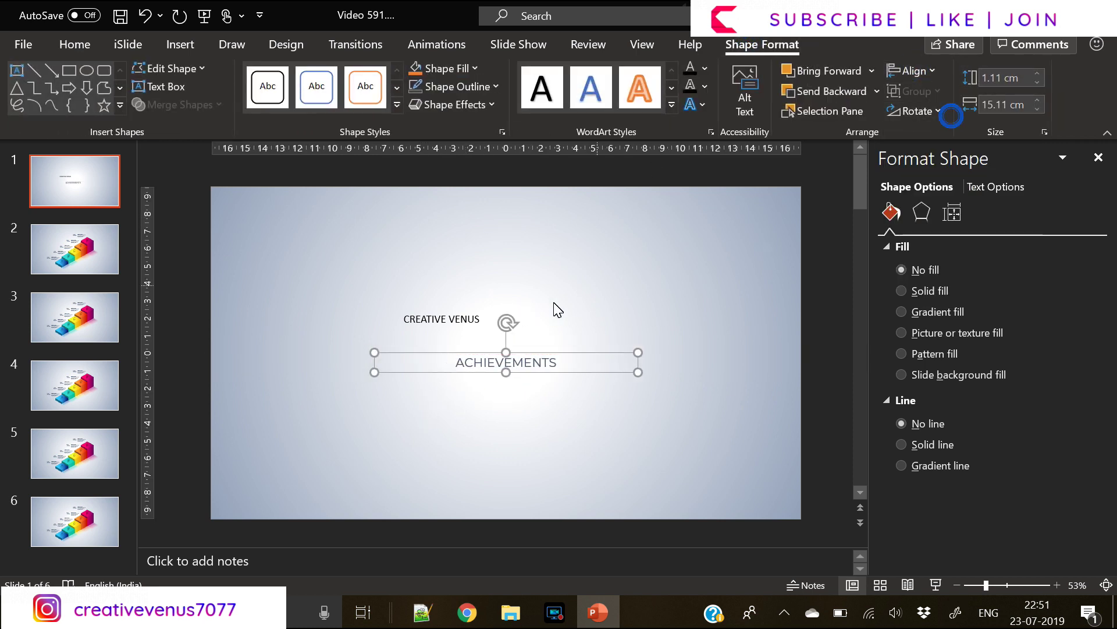
Set CREATIVE VENUS to Montserrat 14 pt, centre-aligned, with Very Loose character spacing.
left_click(466, 329)
left_click(117, 44)
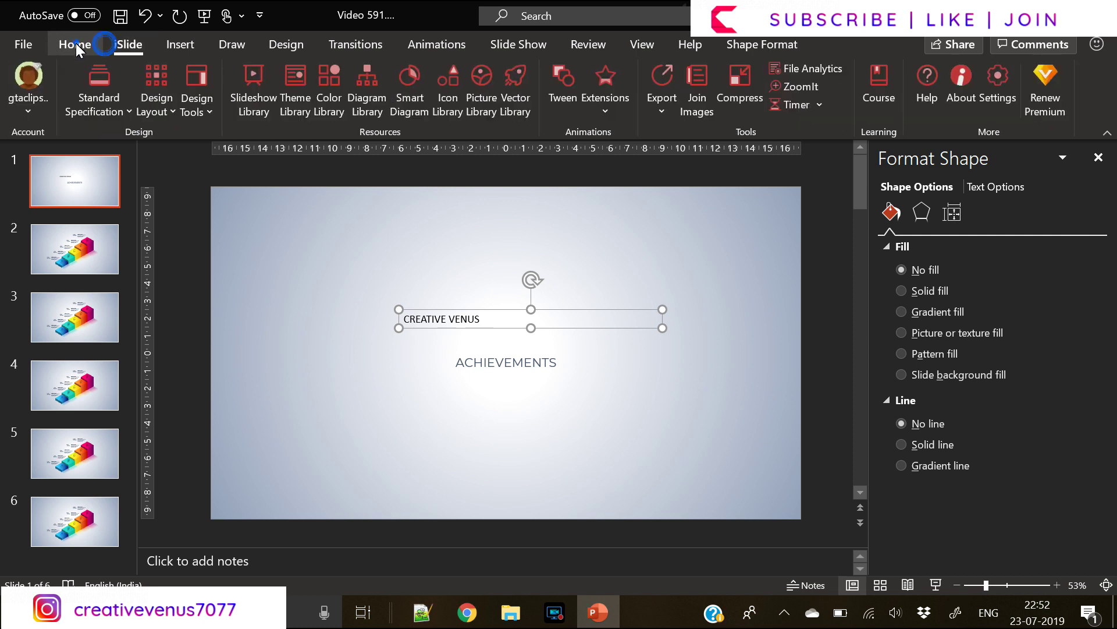
left_click(76, 43)
left_click(287, 76)
type("Montserrat")
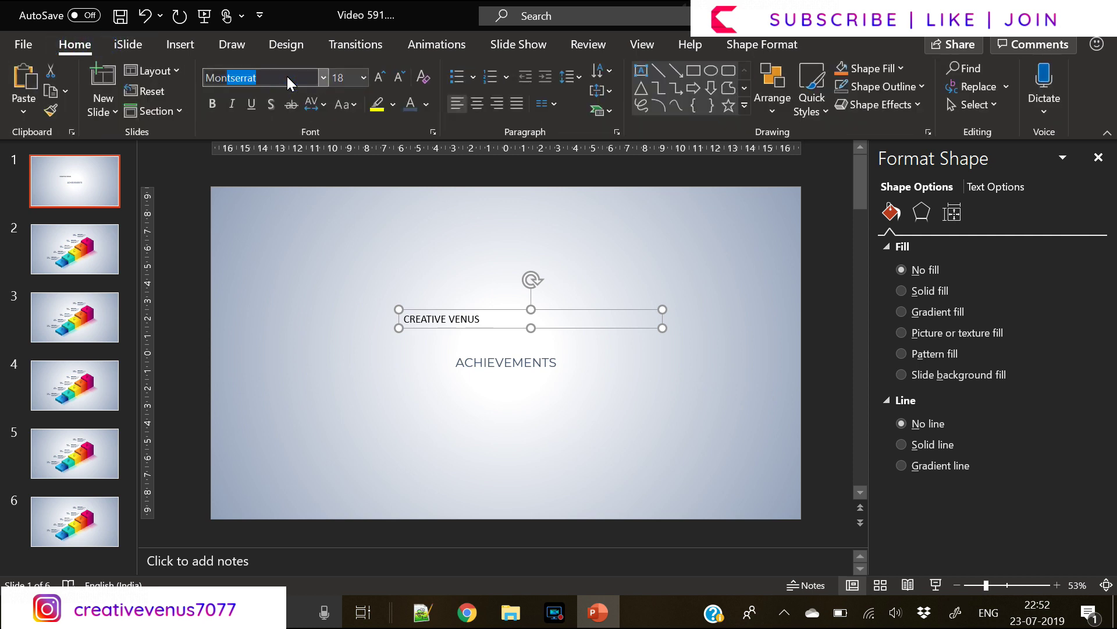
key("Return")
left_click(378, 78)
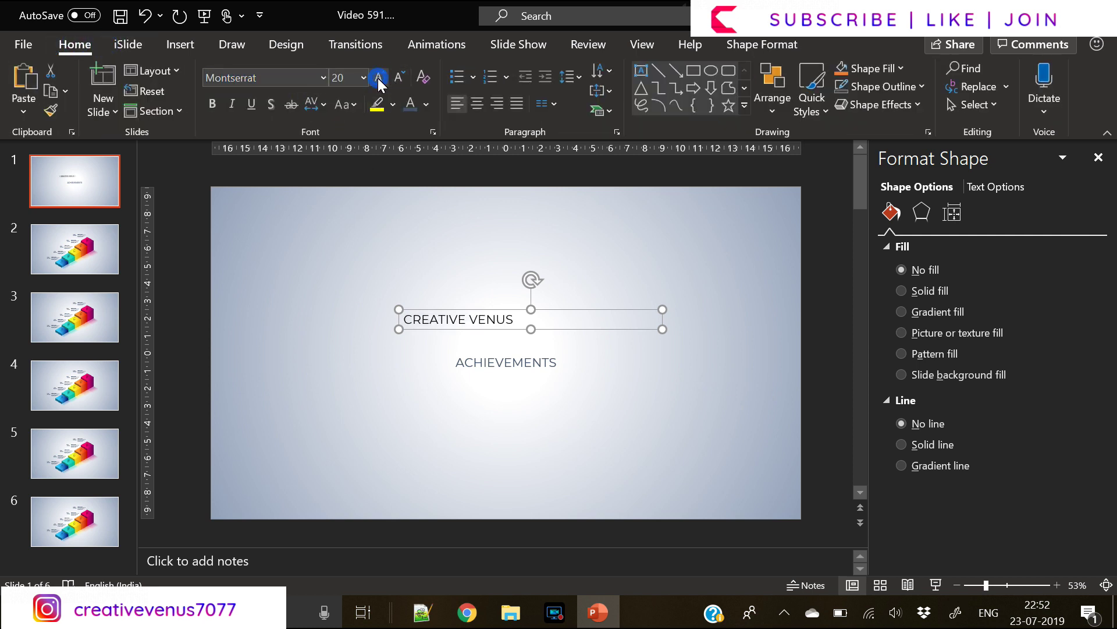
left_click(397, 78)
left_click(398, 78)
left_click(398, 78)
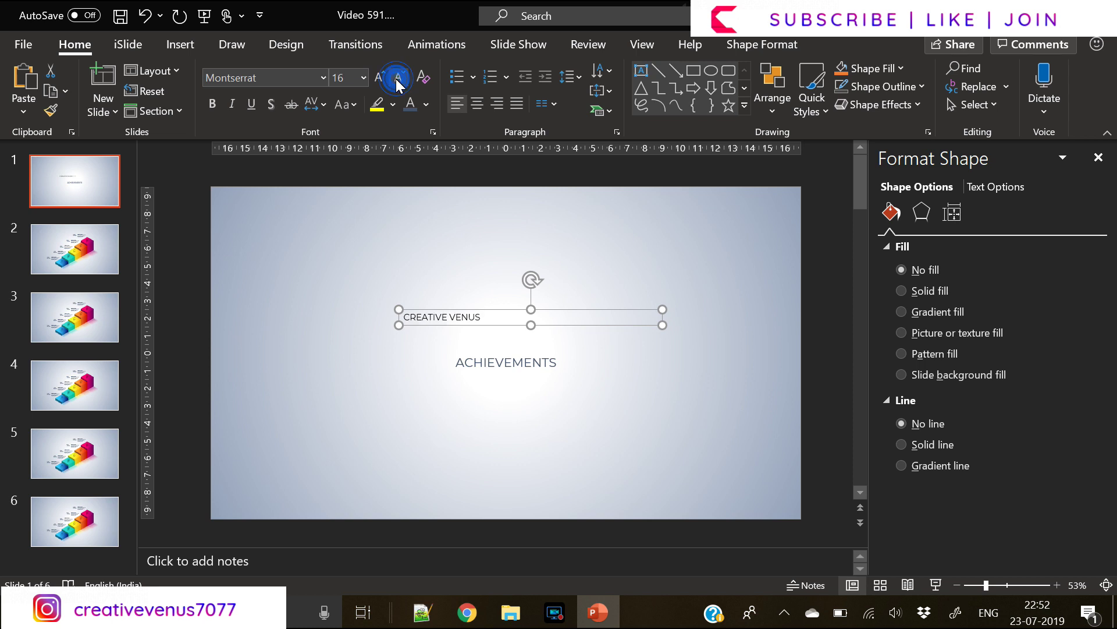
left_click(475, 104)
left_click(307, 105)
left_click(340, 207)
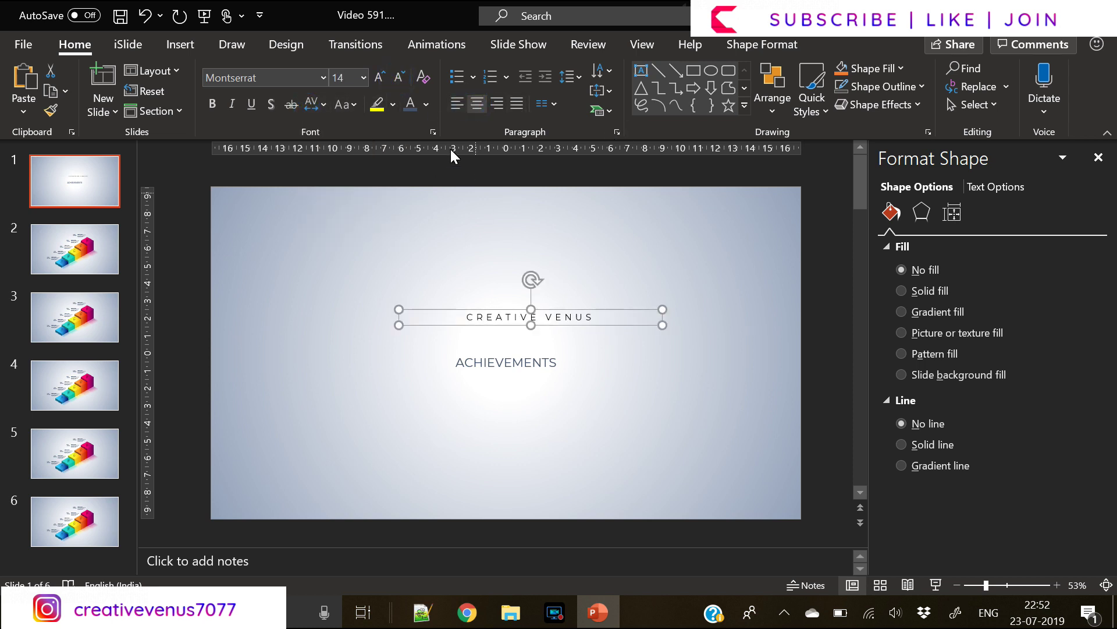
Centre CREATIVE VENUS horizontally on the slide, just above ACHIEVEMENTS.
left_click(762, 45)
left_click(911, 70)
left_click(934, 110)
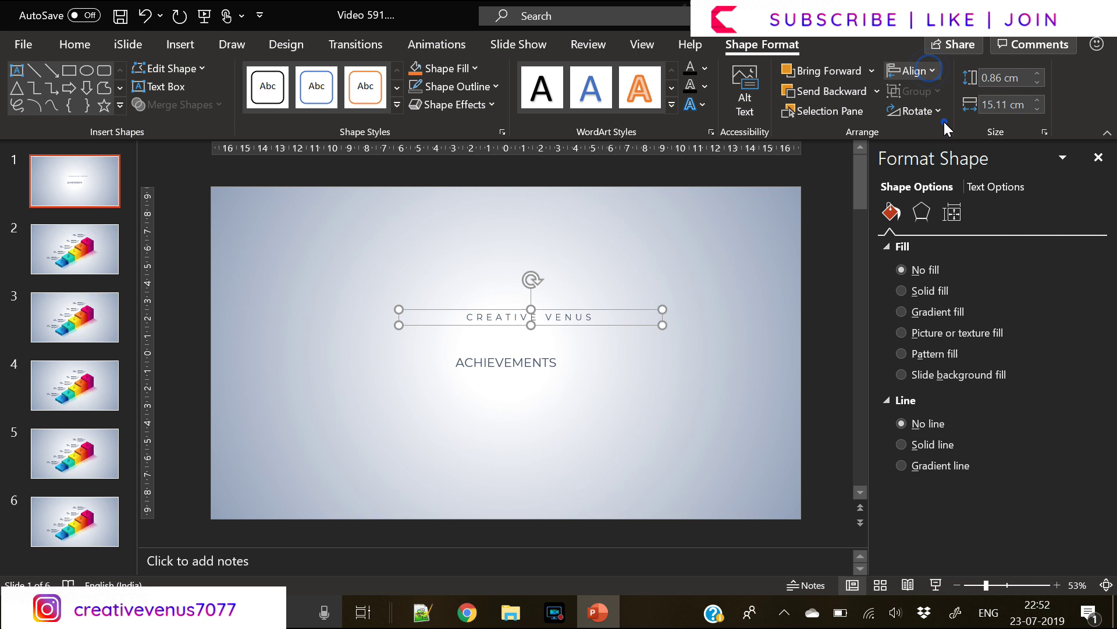
mouse_move(571, 324)
left_mouse_down()
mouse_move(571, 353)
mouse_move(571, 343)
left_mouse_up()
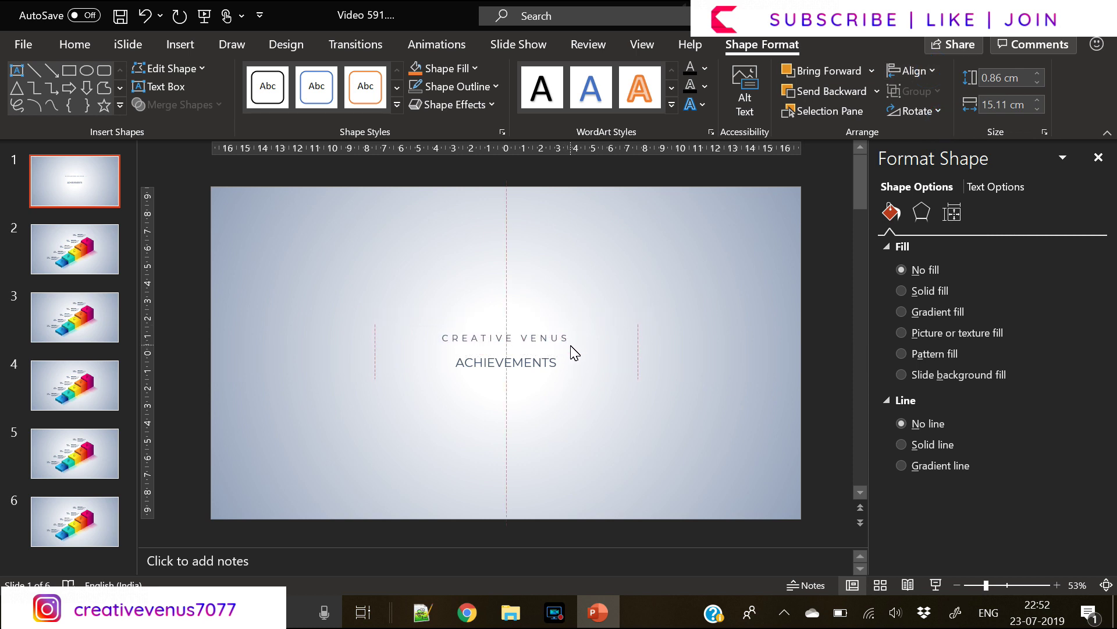
On slide 2, delete every step and heading except cube A and its 25% heading.
left_click(569, 382)
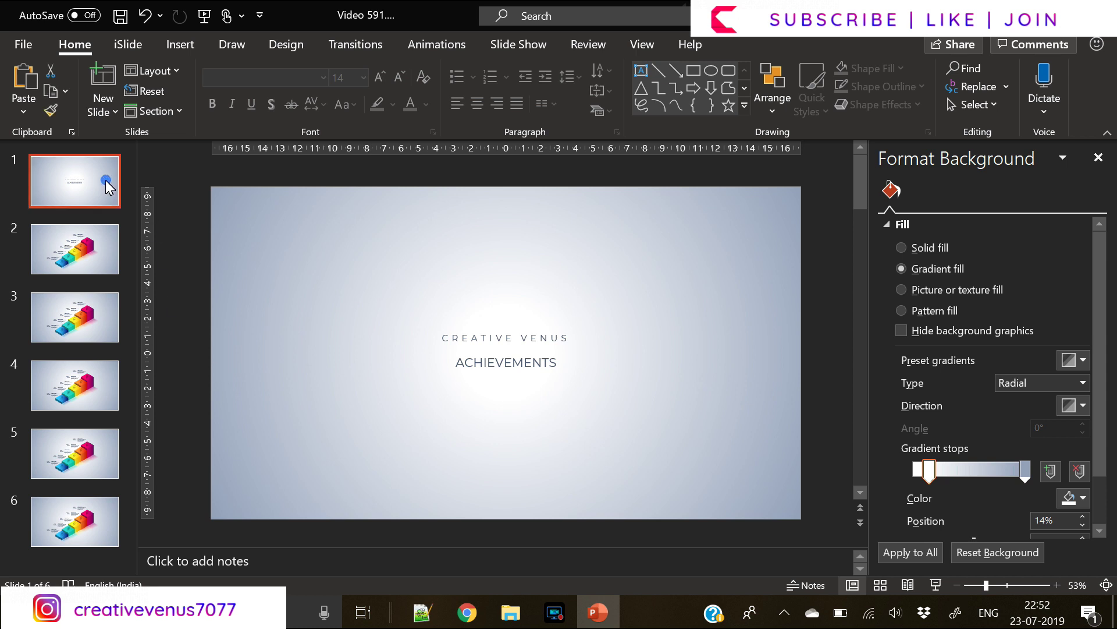
left_click(82, 249)
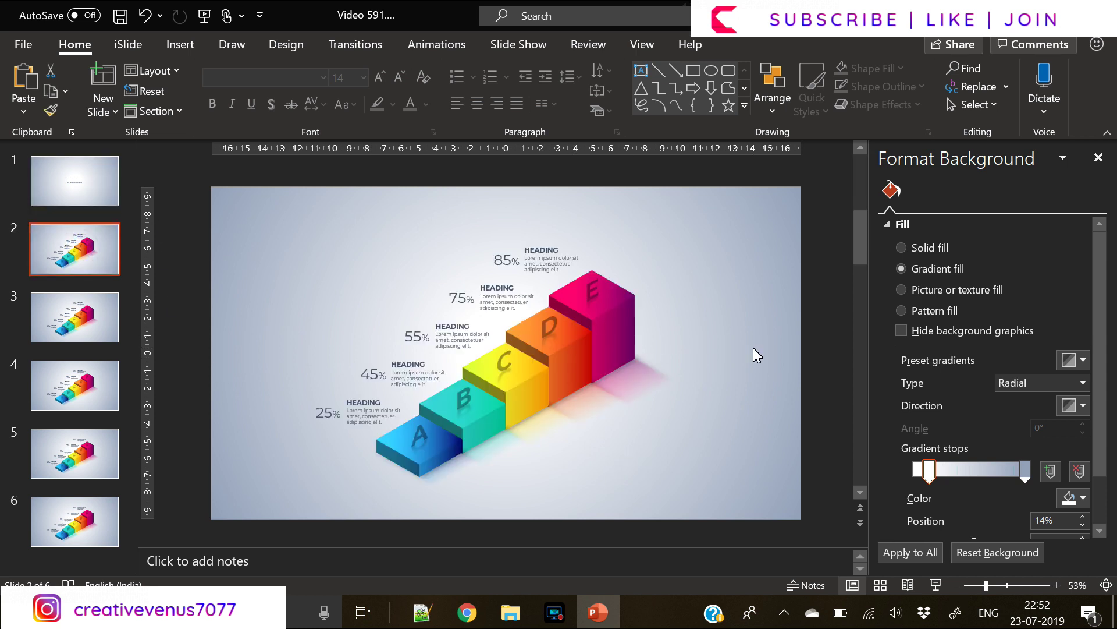
left_click_drag(742, 218, 461, 438)
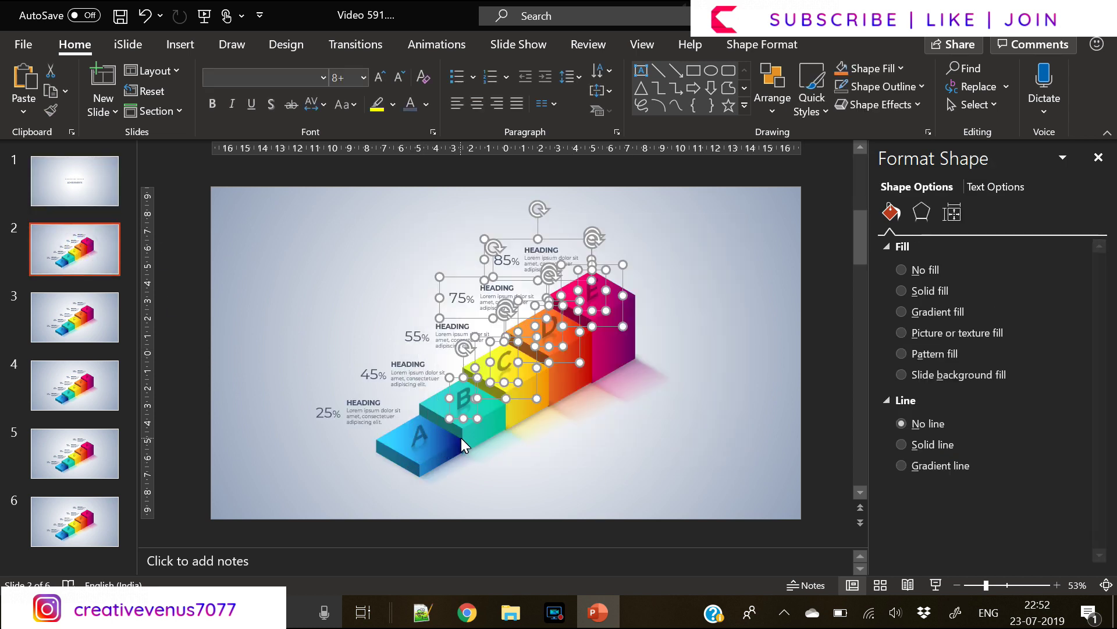
key("Delete")
left_click(484, 434)
key("Delete")
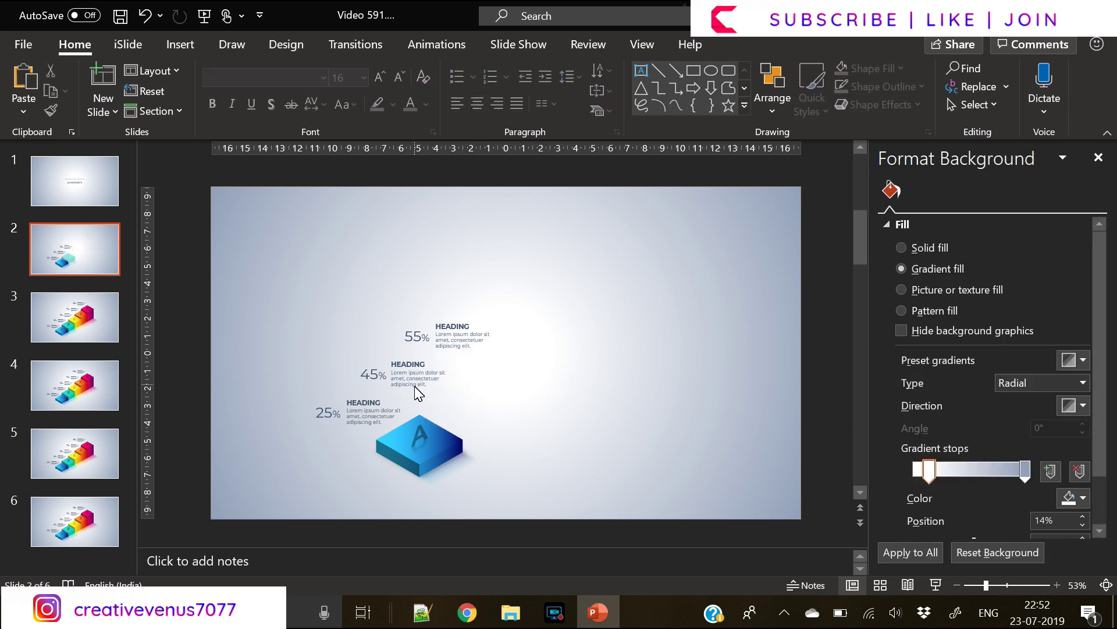
left_click(414, 388)
key("Delete")
left_click(465, 344)
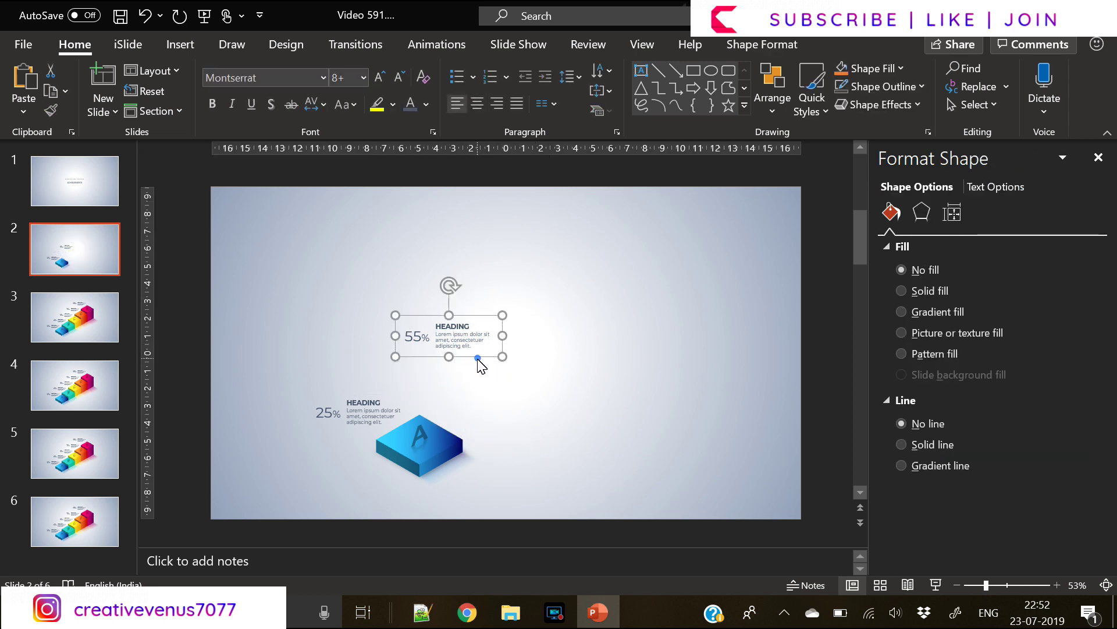
key("Delete")
left_click(583, 399)
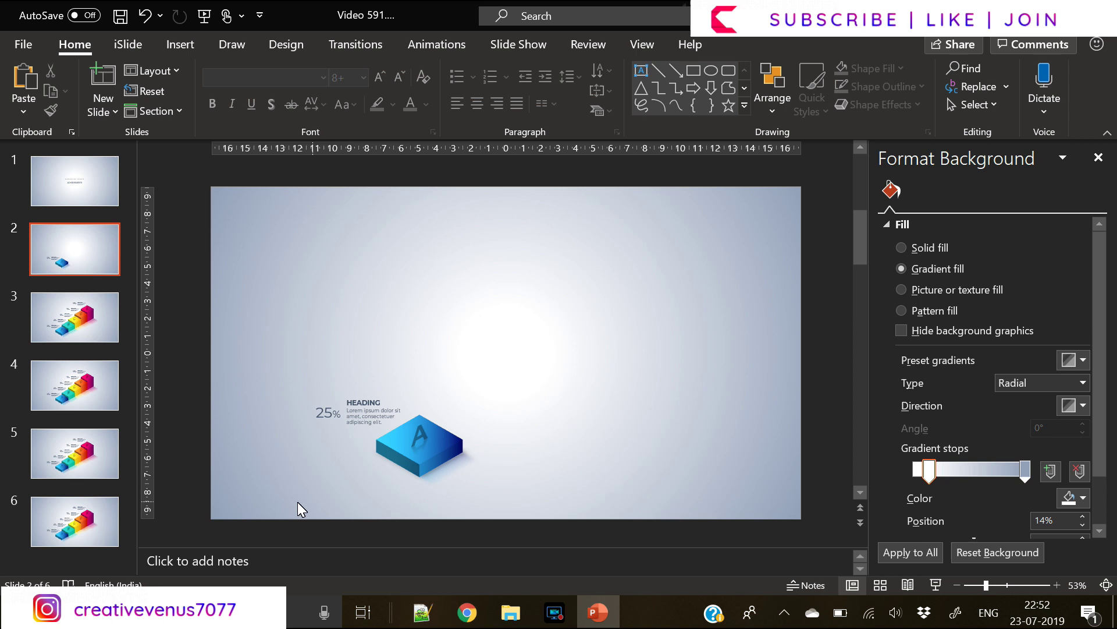
Paste a copy of cube A and its 25% heading just off slide 1's left edge.
left_click_drag(298, 502, 623, 311)
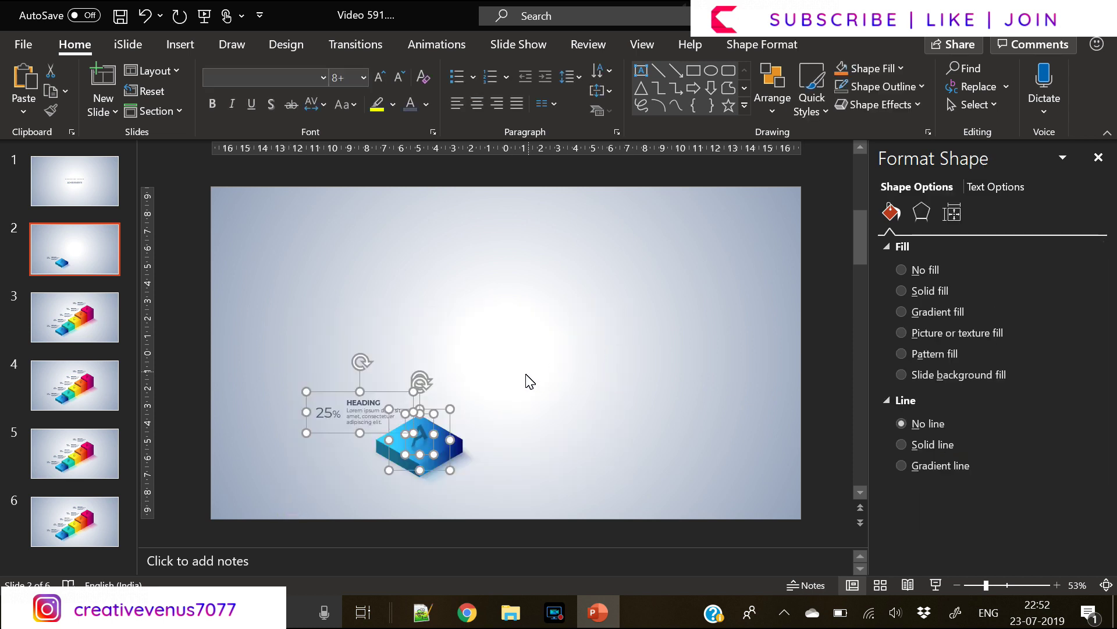
left_click(97, 195)
key("ctrl+v")
left_click_drag(432, 466, 163, 476)
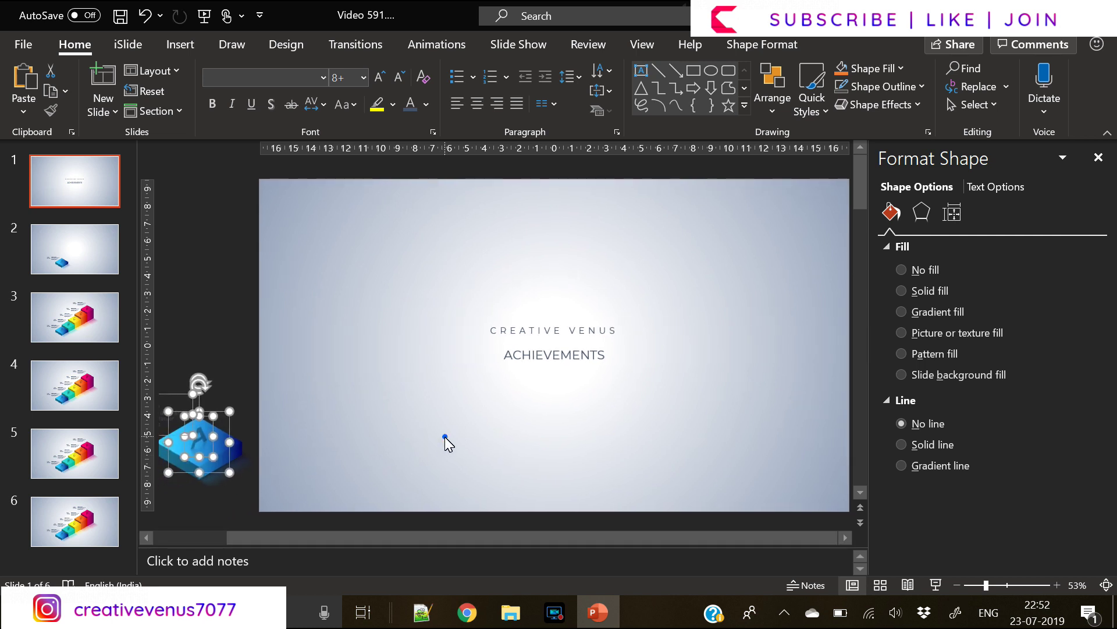
left_click(444, 436)
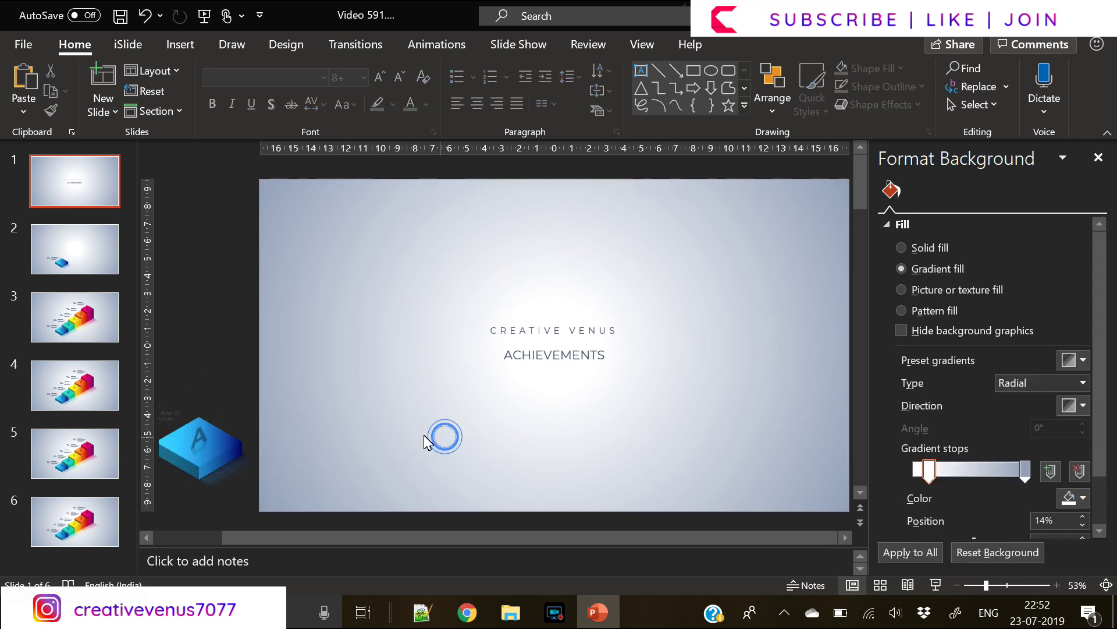
left_click(88, 322)
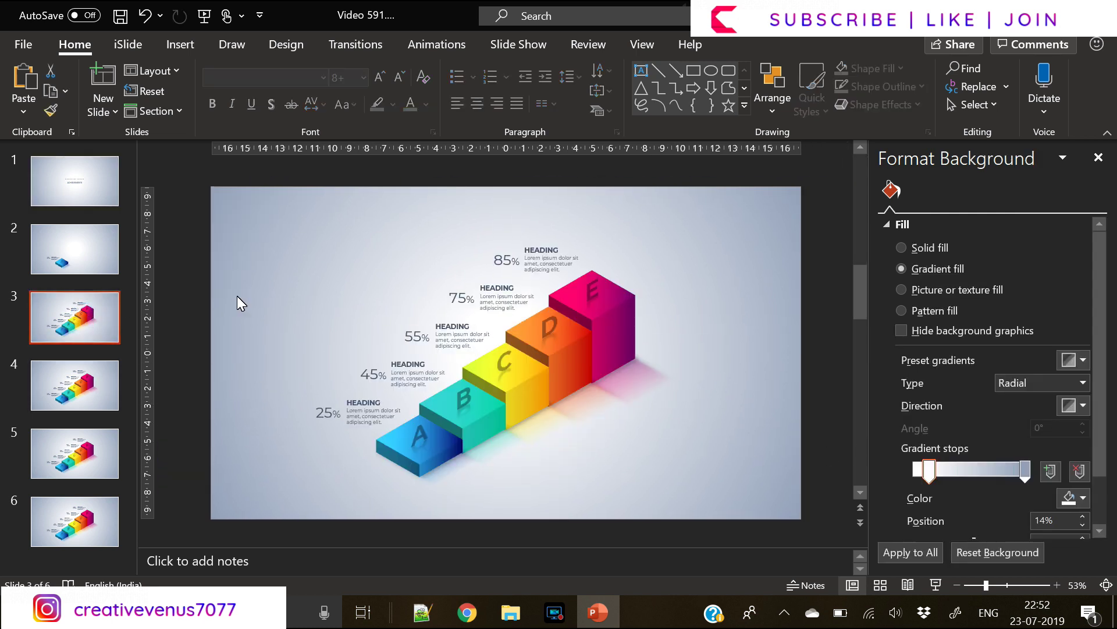
On slide 3, delete cubes C, D and E and the 55%, 75% and 85% headings.
left_click_drag(780, 469, 506, 250)
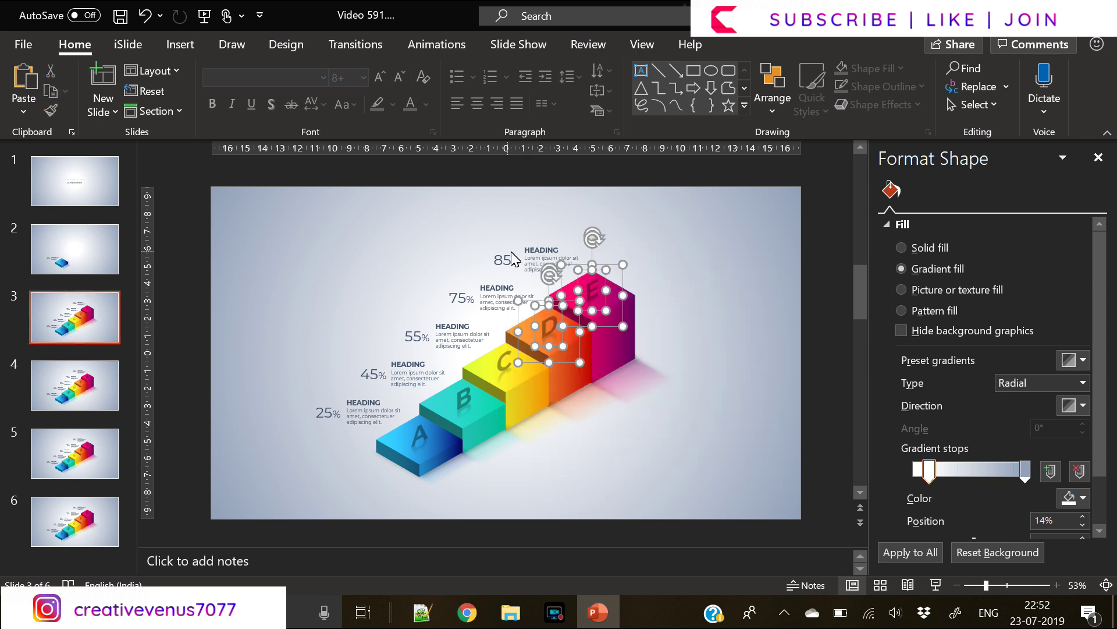
key("Delete")
left_click(517, 369)
key("Delete")
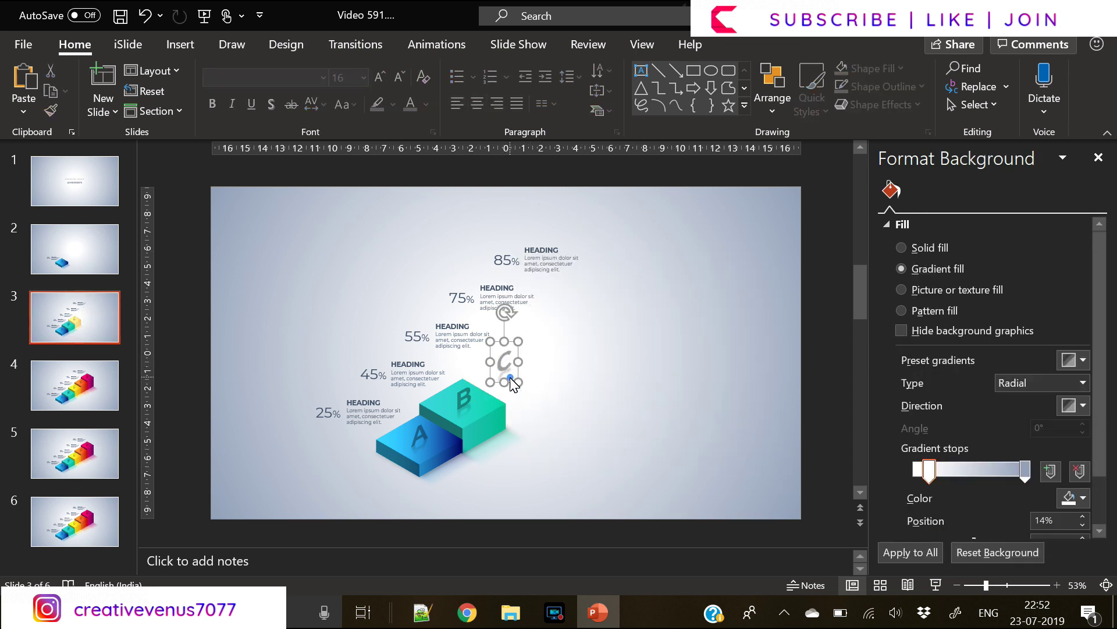
left_click(507, 374)
left_click(558, 280)
key("Delete")
left_click(532, 314)
key("Delete")
left_click(466, 340)
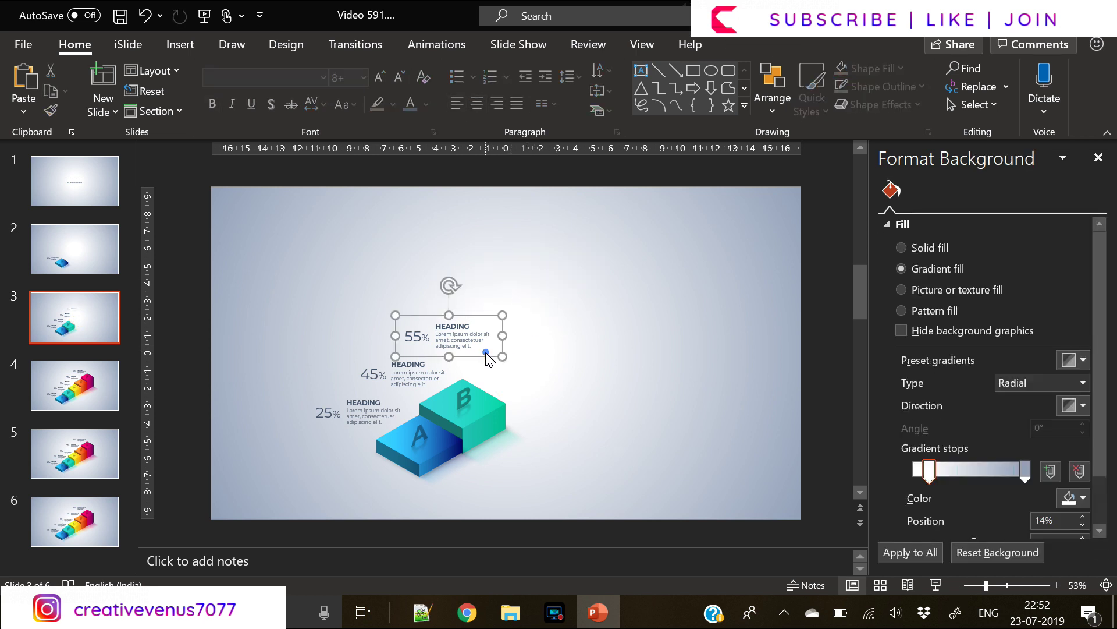
key("Delete")
left_click(629, 419)
key("Delete")
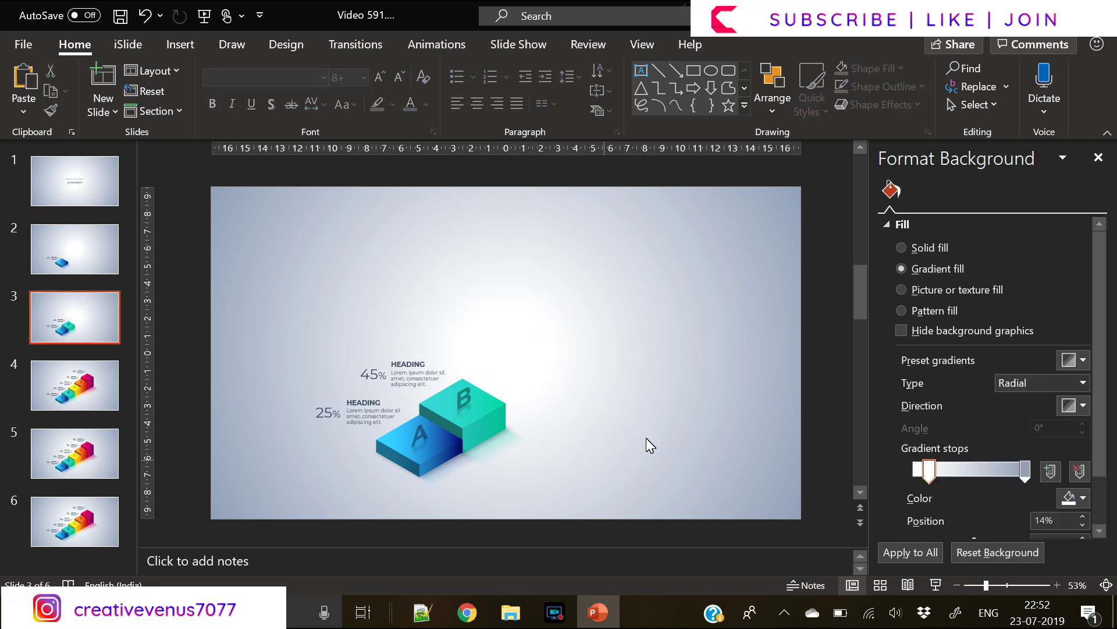
Paste the B cube with its 45% heading onto slide 2, beyond the right edge.
left_click_drag(613, 284, 421, 496)
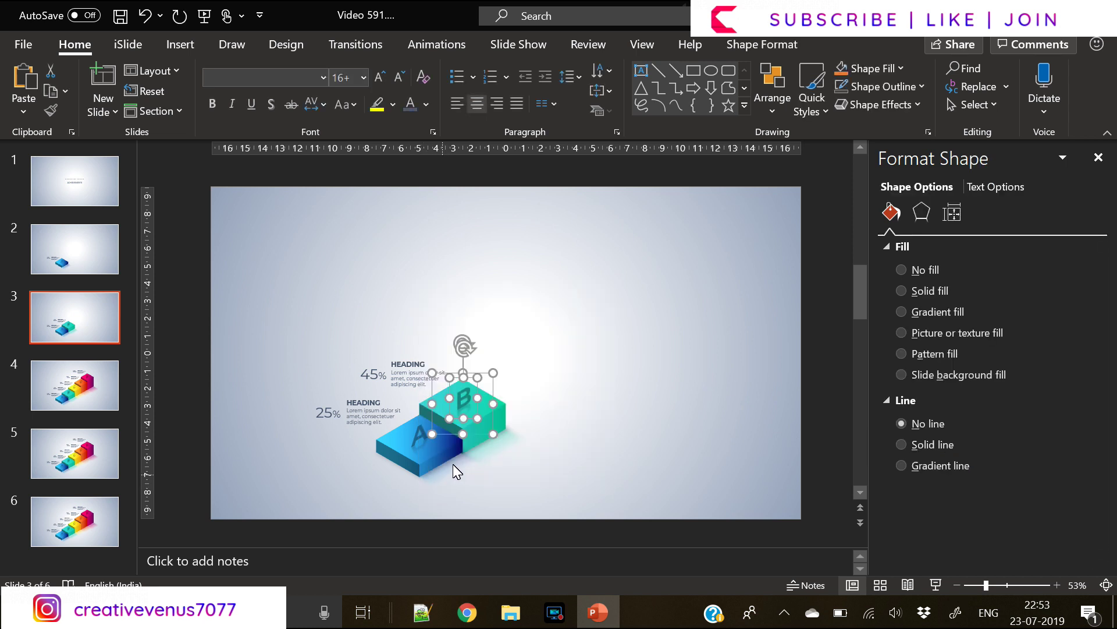
left_click(376, 378, "shift")
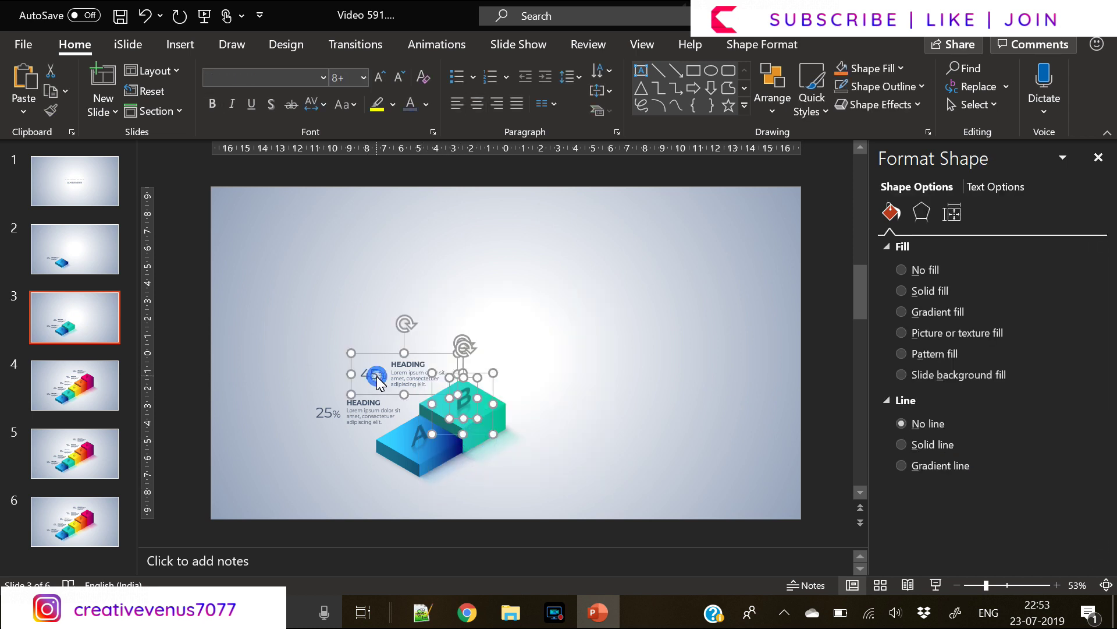
left_click(88, 237)
key("ctrl+v")
left_click_drag(465, 443, 825, 449)
left_click(957, 585)
left_click(956, 585)
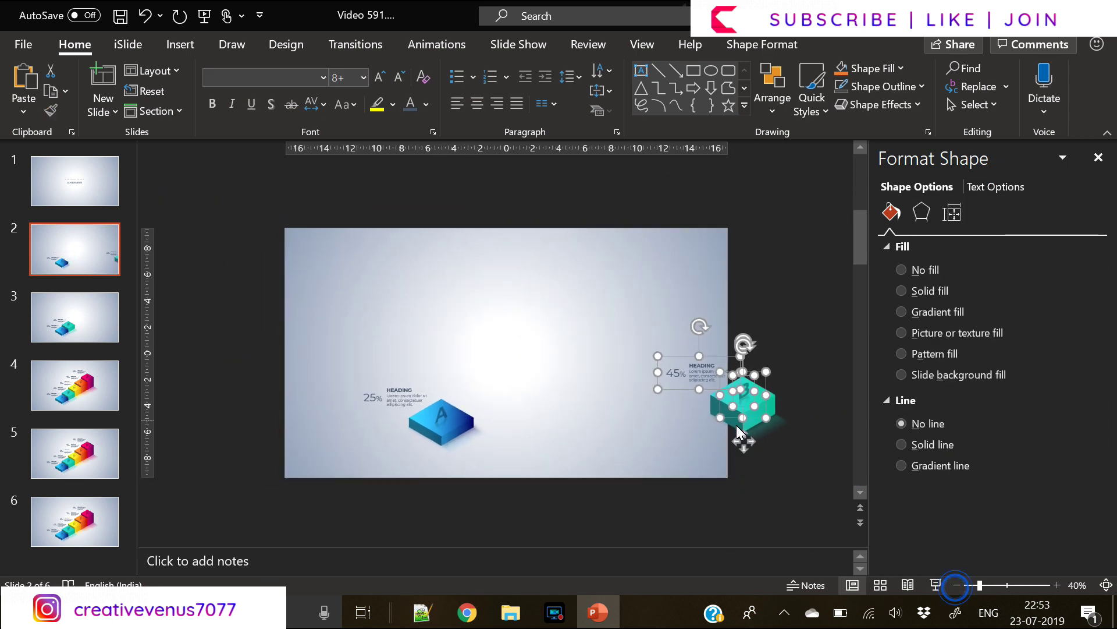
left_click_drag(738, 429, 799, 440)
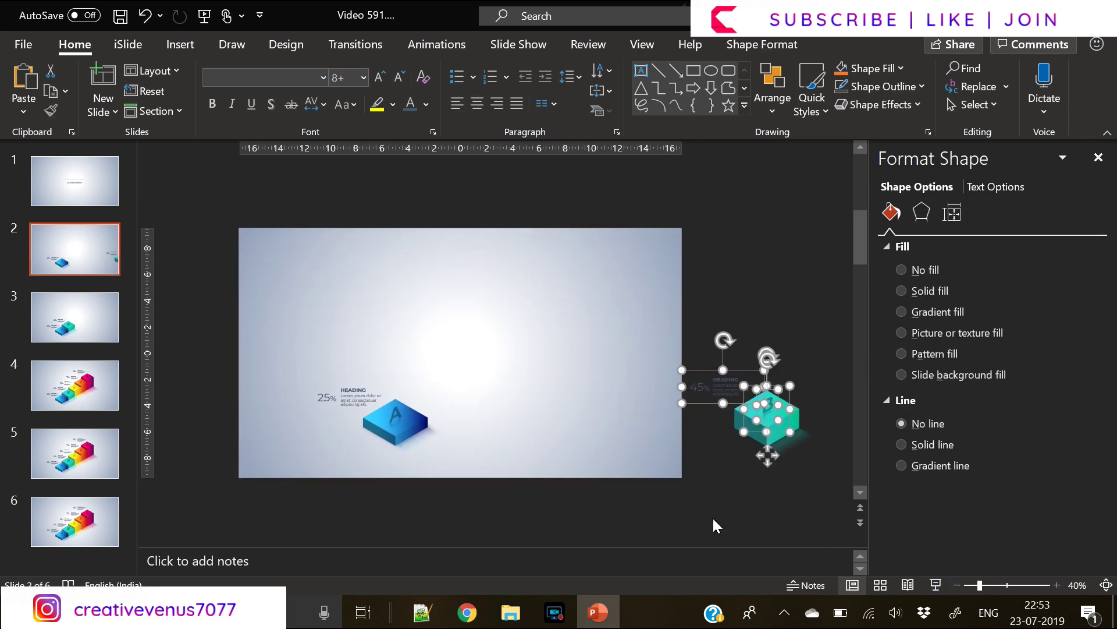
left_click(666, 500)
left_click(69, 387)
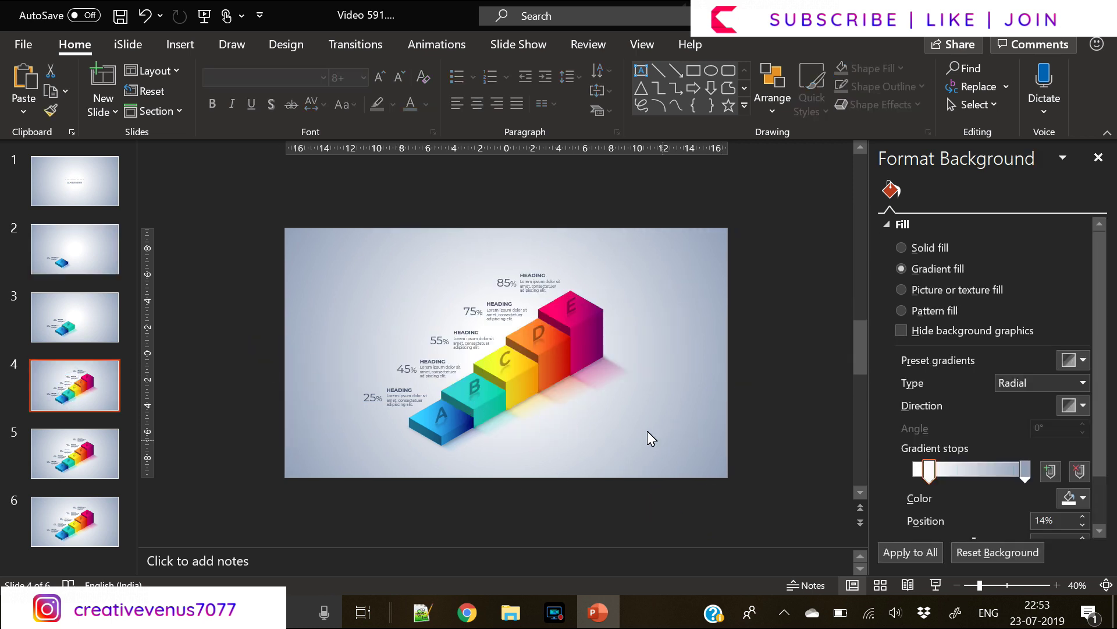
On slide 4, delete the D and E cubes and the 75% and 85% headings.
left_click_drag(529, 444, 720, 187)
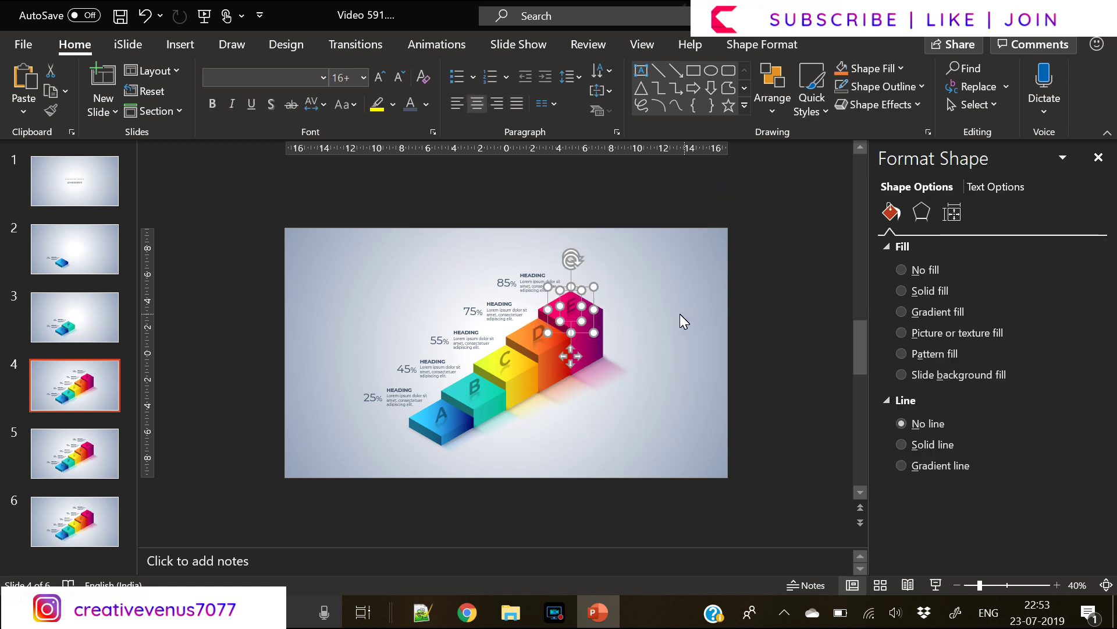
key("Delete")
left_click(562, 345)
key("Delete")
left_click(549, 305)
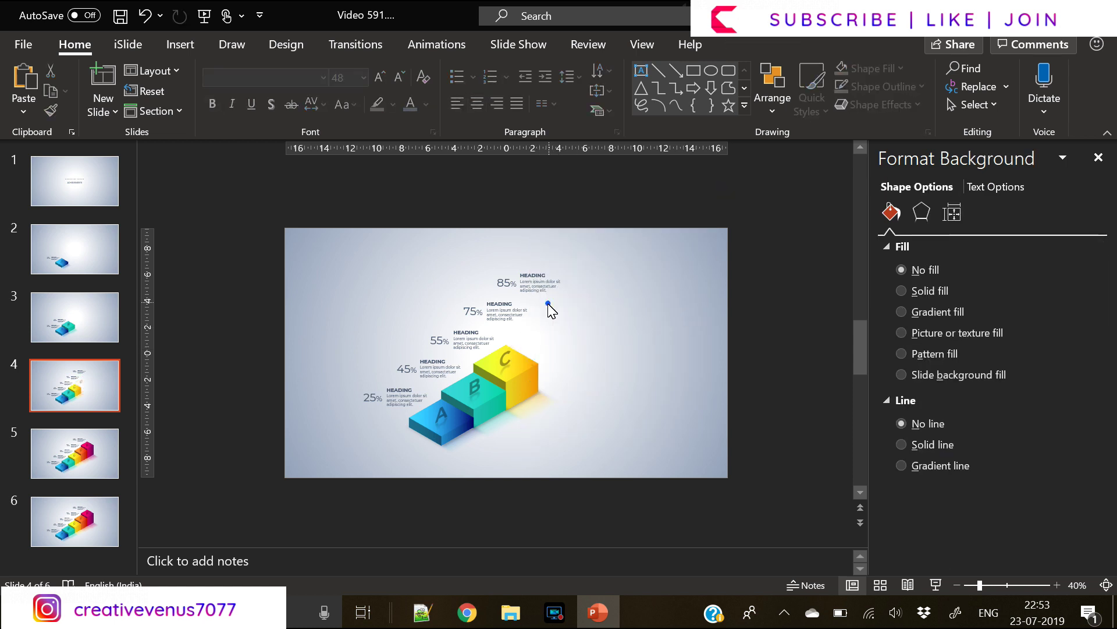
key("Delete")
left_click(504, 312)
key("Delete")
Copy the C cube with its 55% heading to slide 3, off the upper-right edge.
left_click_drag(575, 260, 495, 429)
left_click(466, 353, "shift")
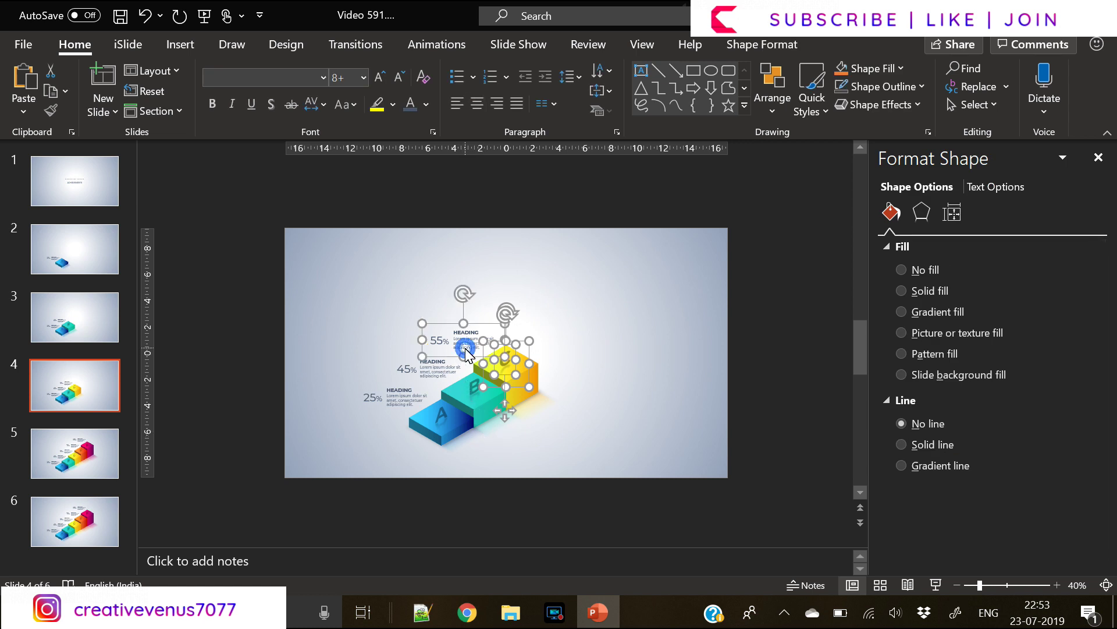
key("ctrl+c")
left_click(111, 337)
key("ctrl+v")
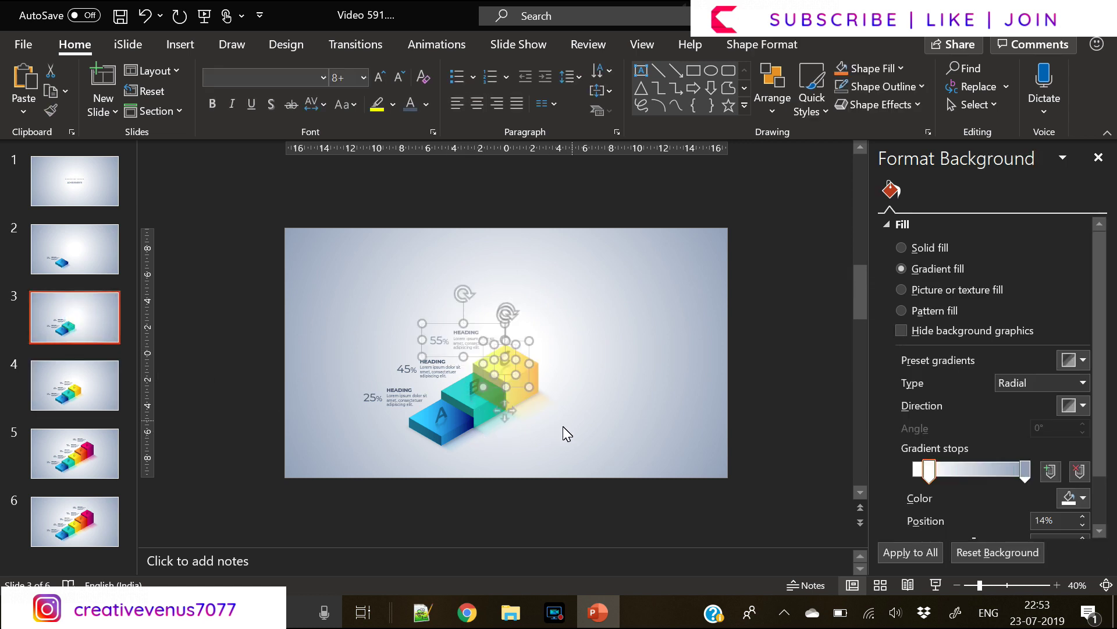
left_click_drag(563, 387, 784, 221)
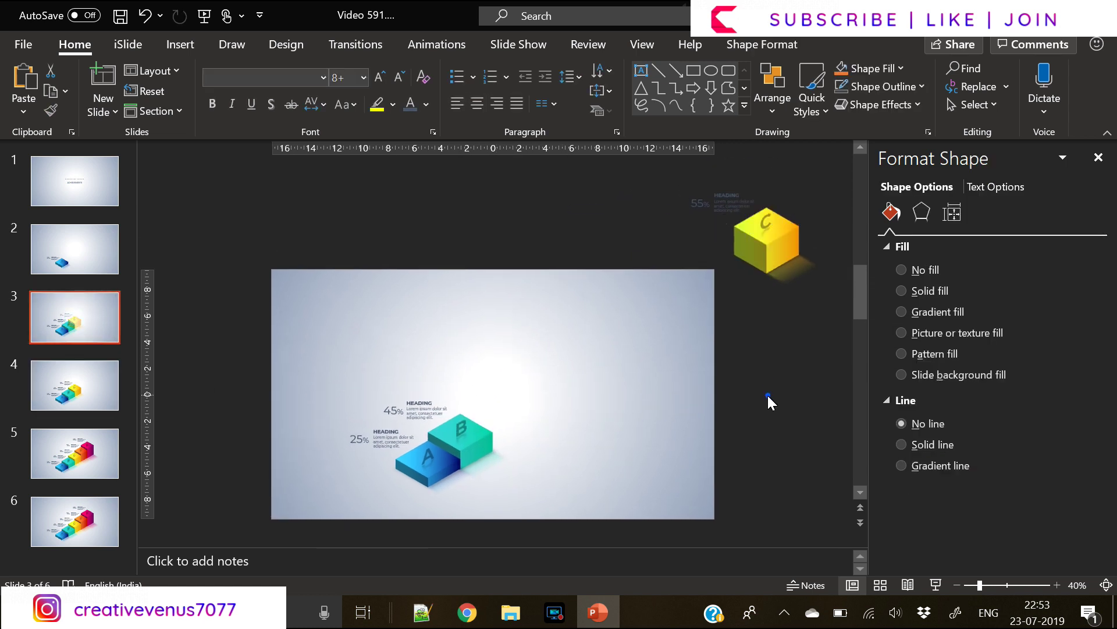
left_click(767, 394)
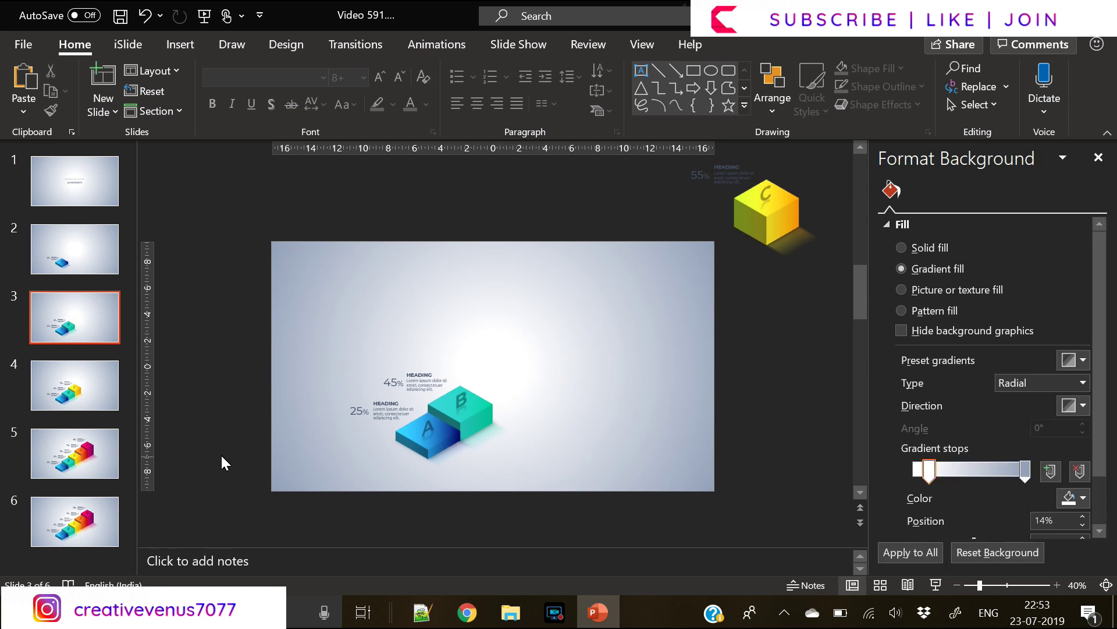
left_click(73, 447)
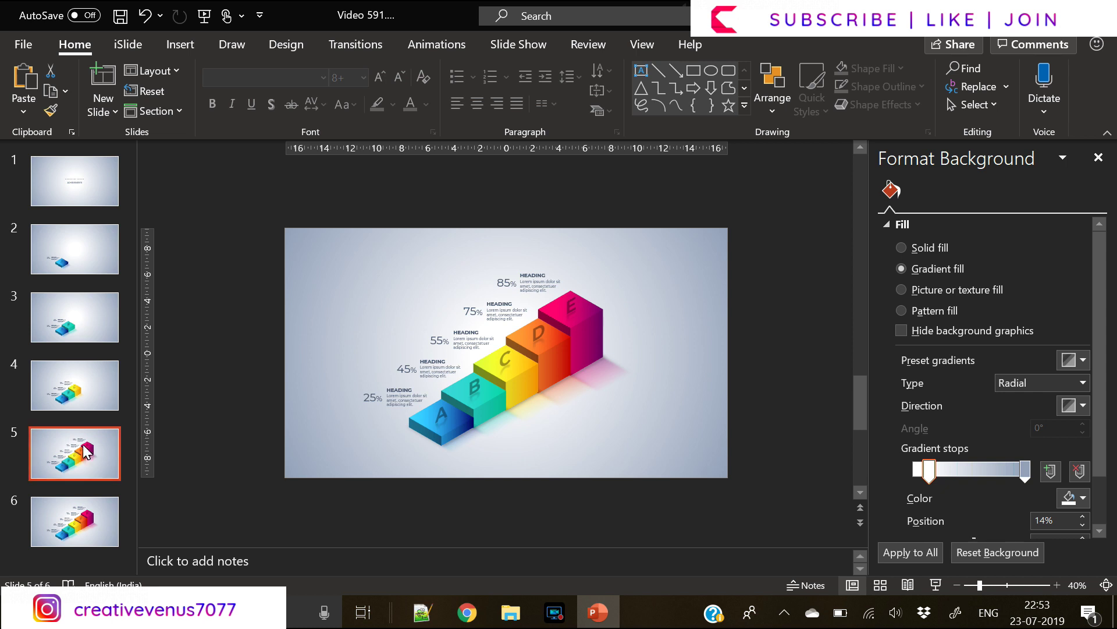
On slide 5, delete the E cube, its label and the 85% heading.
left_click(574, 316)
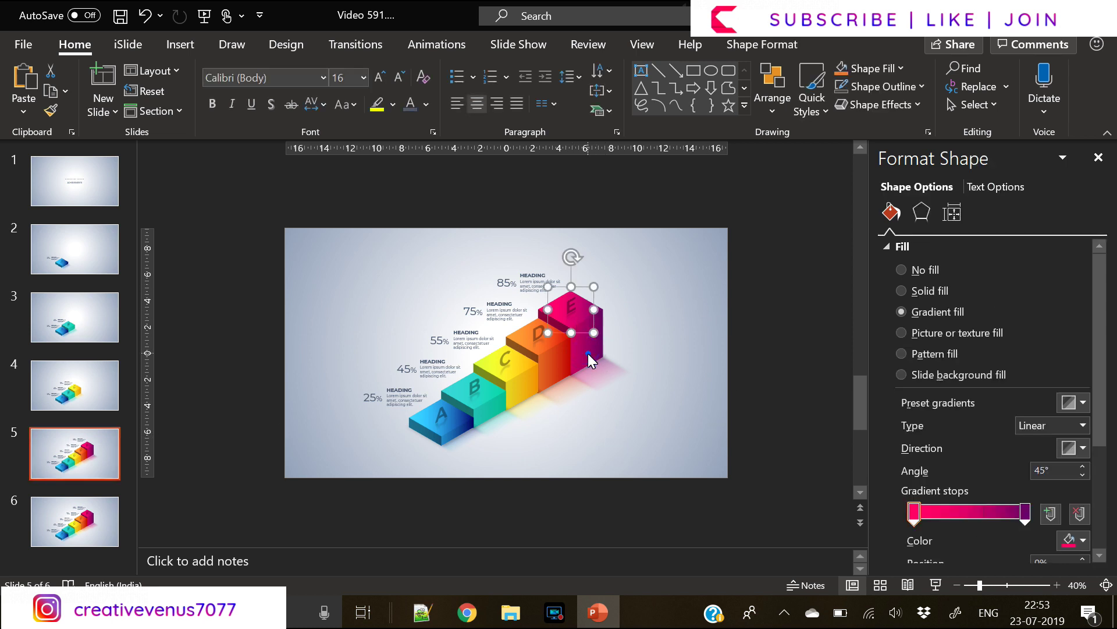
left_click(588, 354)
left_click(582, 332)
key("Delete")
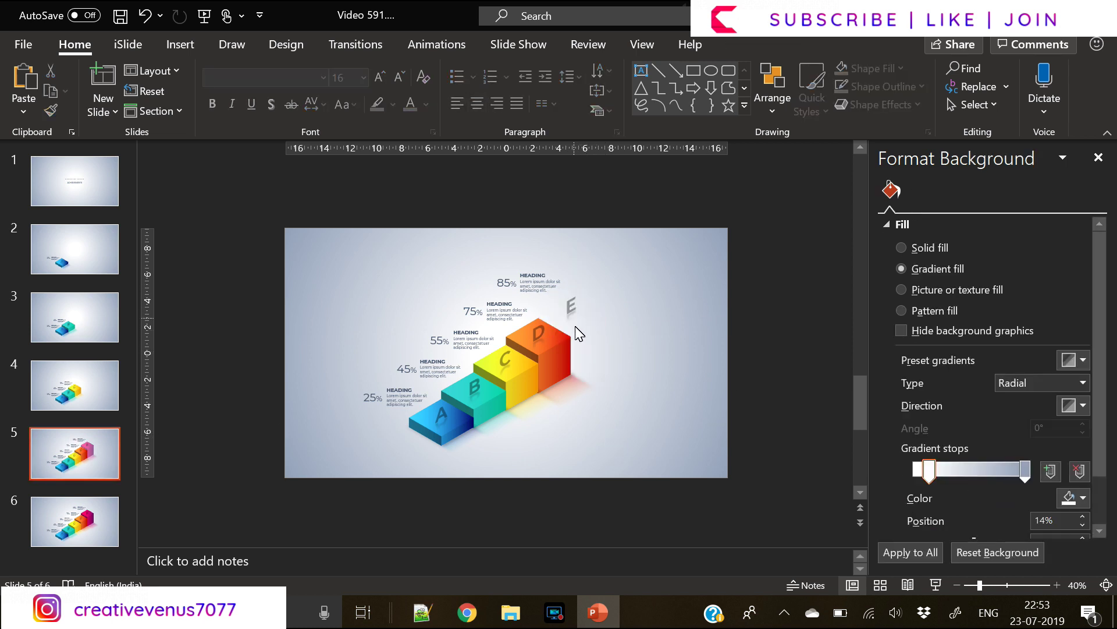
left_click(573, 329)
key("Delete")
left_click(533, 301)
key("Delete")
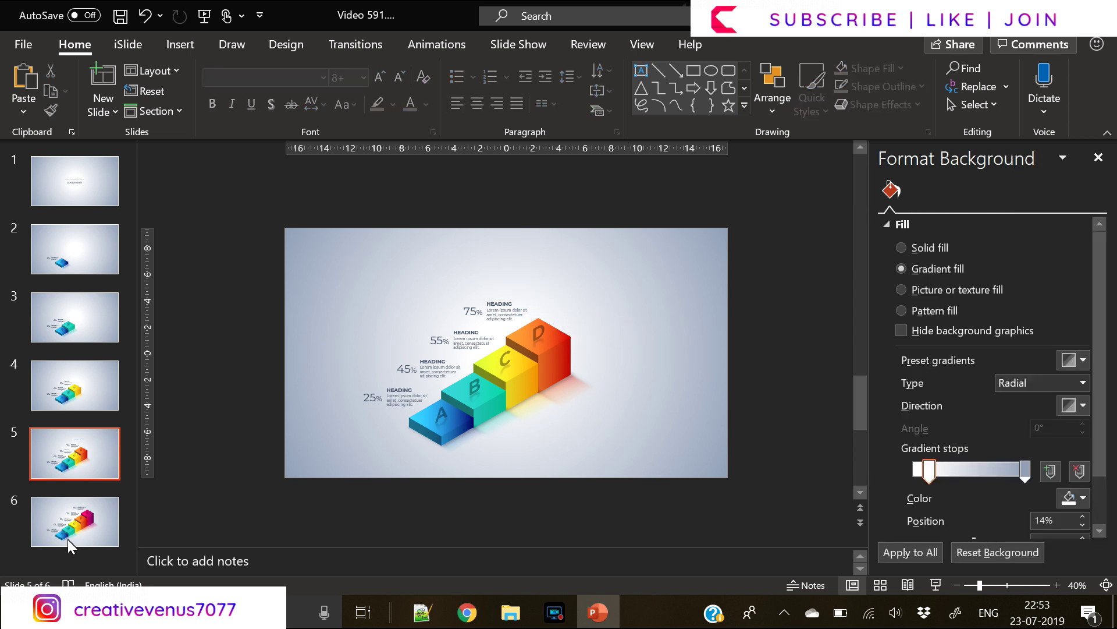
Copy slide 6's E cube and 85% heading to slide 5, off the upper-left edge.
left_click(97, 517)
left_click_drag(558, 467, 695, 221)
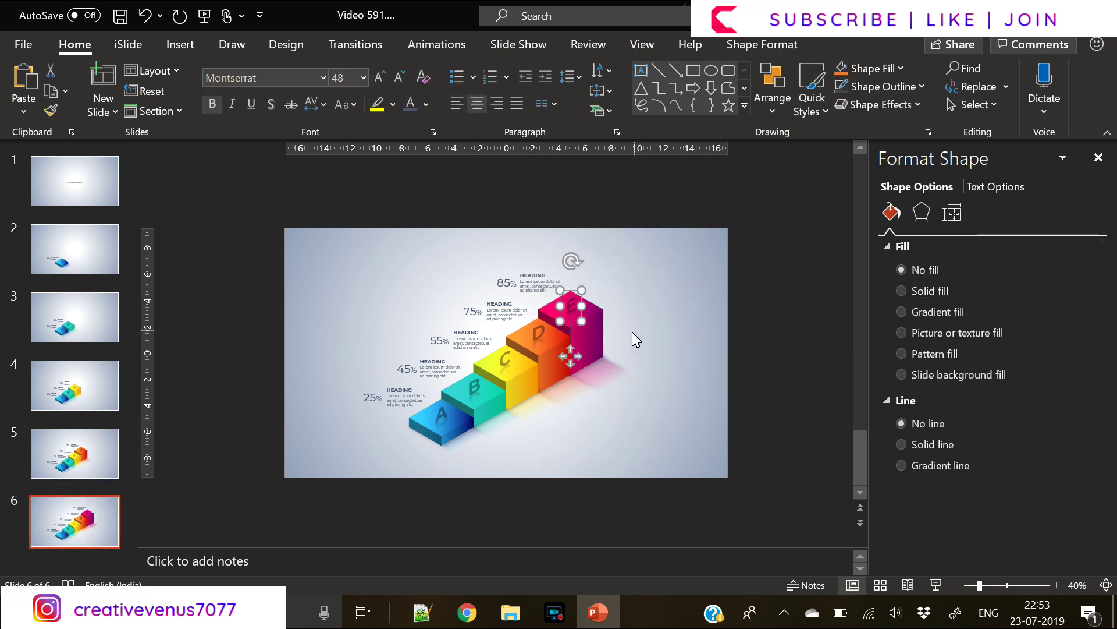
left_click(593, 333, "shift")
left_click(540, 294, "shift")
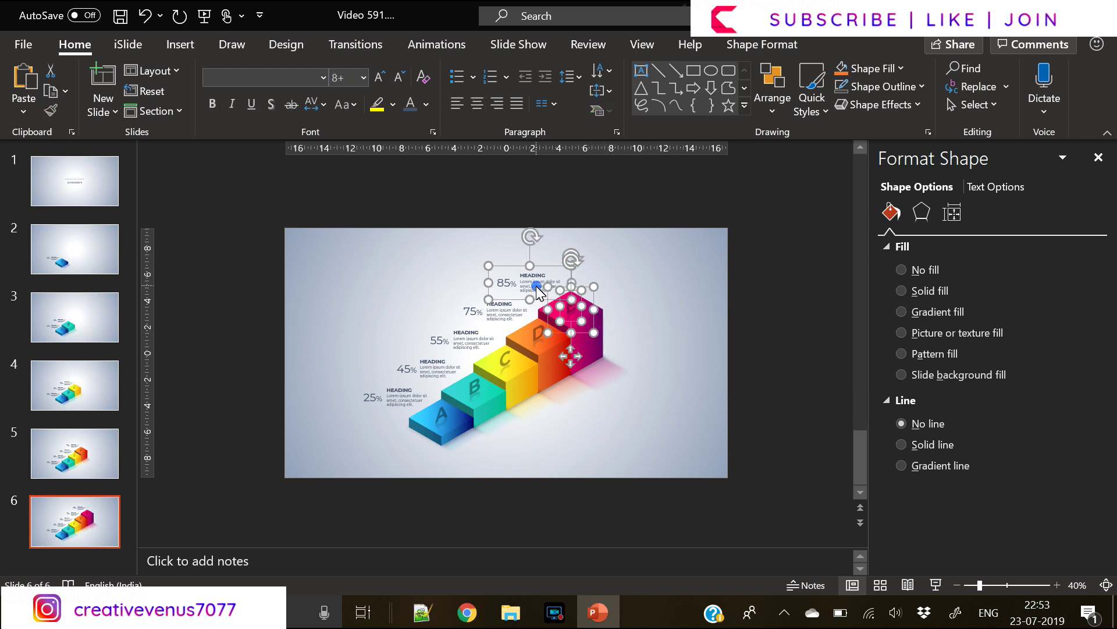
key("ctrl+c")
left_click(75, 453)
key("ctrl+v")
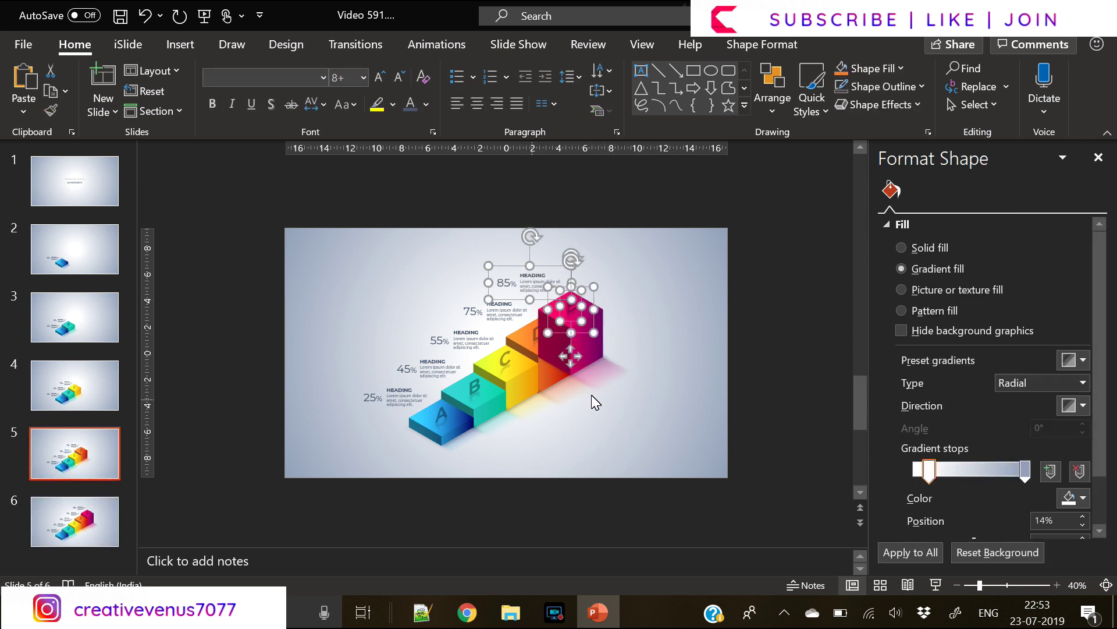
left_click_drag(581, 353, 330, 175)
left_click(701, 473)
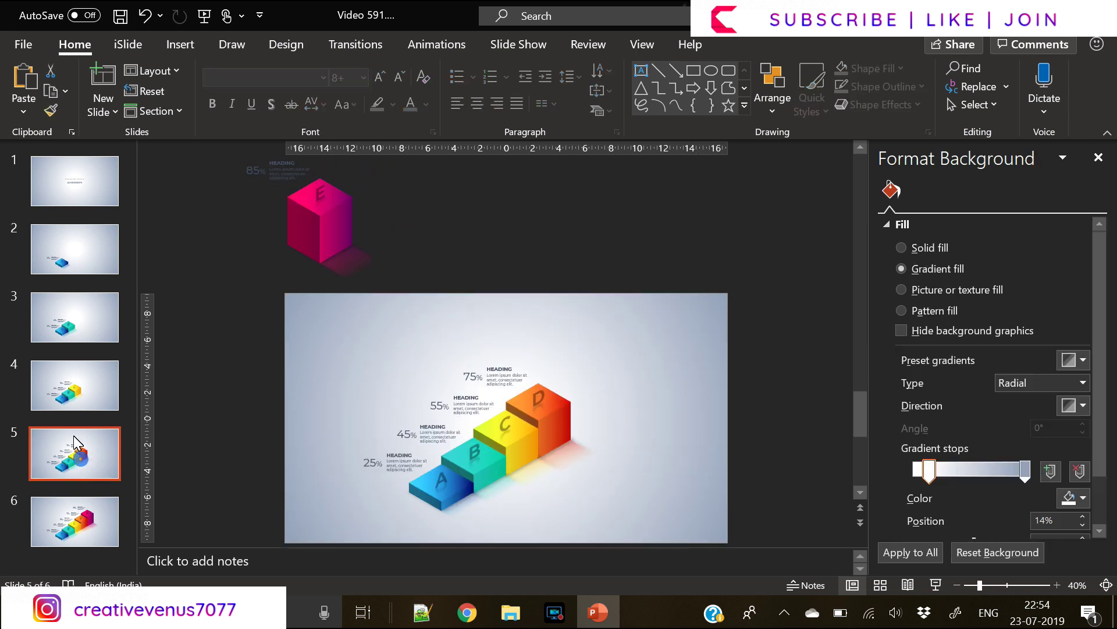
Park a copy of slide 5's D cube and 75% heading below slide 4, then select all slides.
left_click(79, 396)
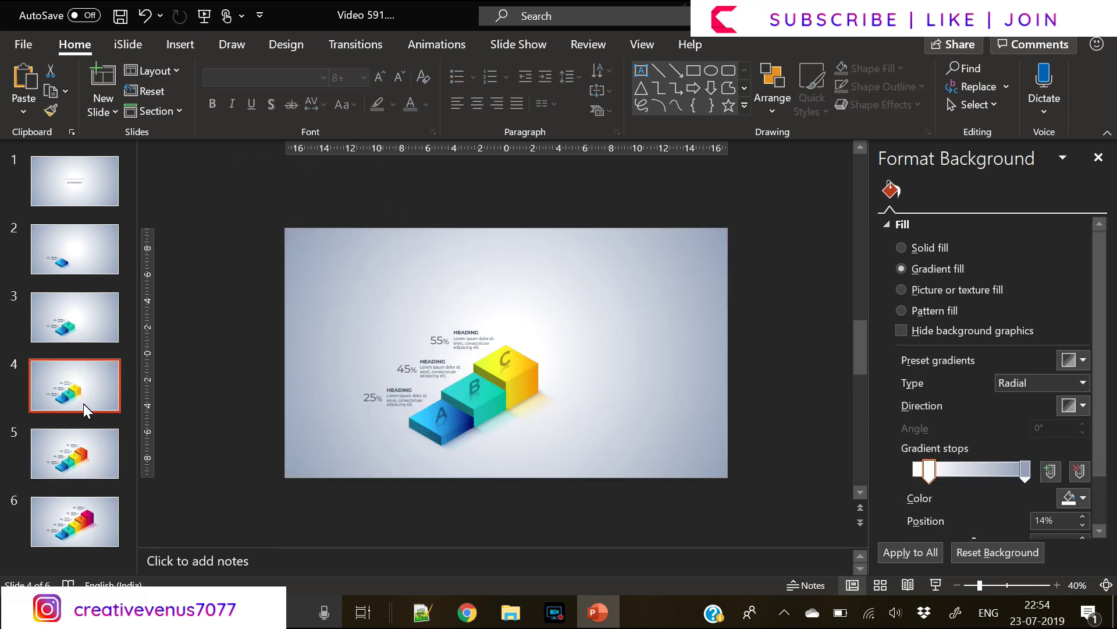
left_click(101, 465)
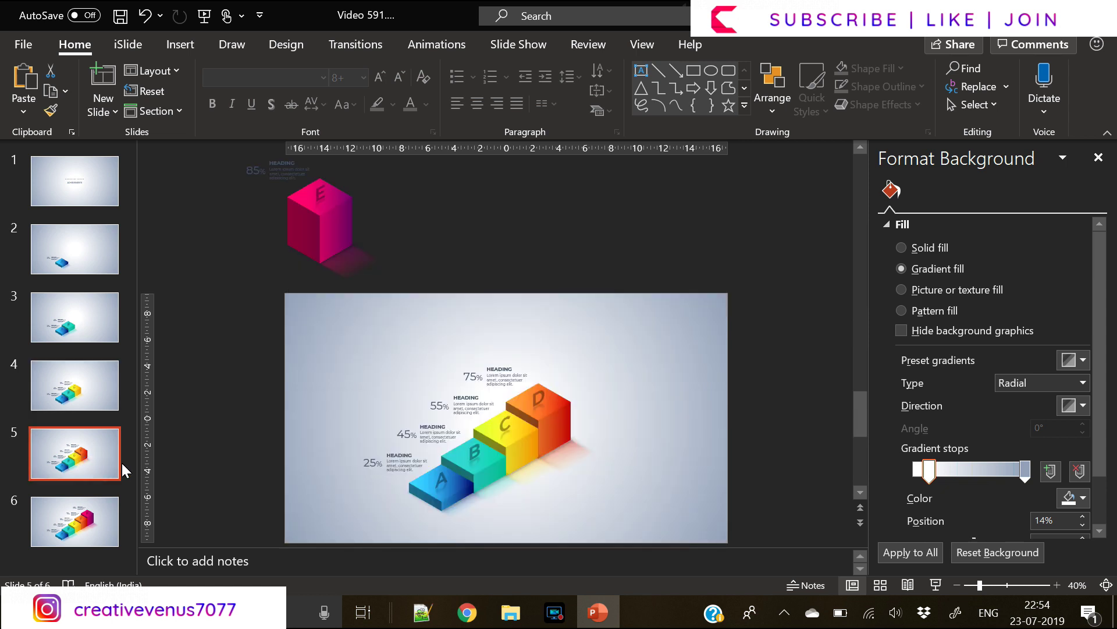
left_click(680, 483)
left_click_drag(680, 483, 518, 320)
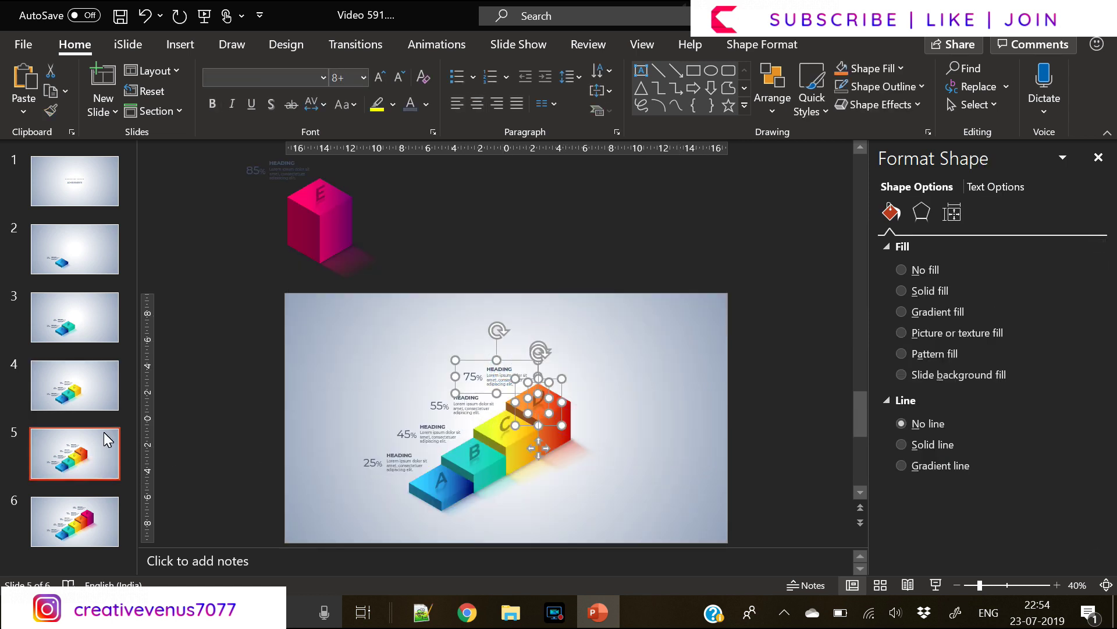
left_click(108, 404)
key("ctrl+v")
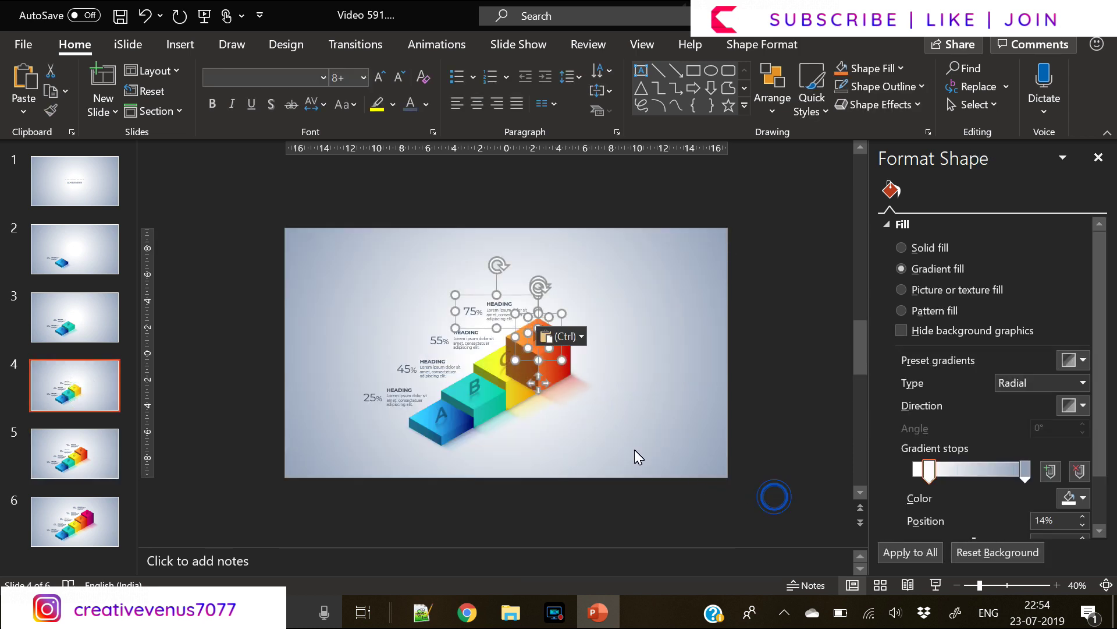
left_click_drag(550, 372, 669, 509)
left_click(971, 586)
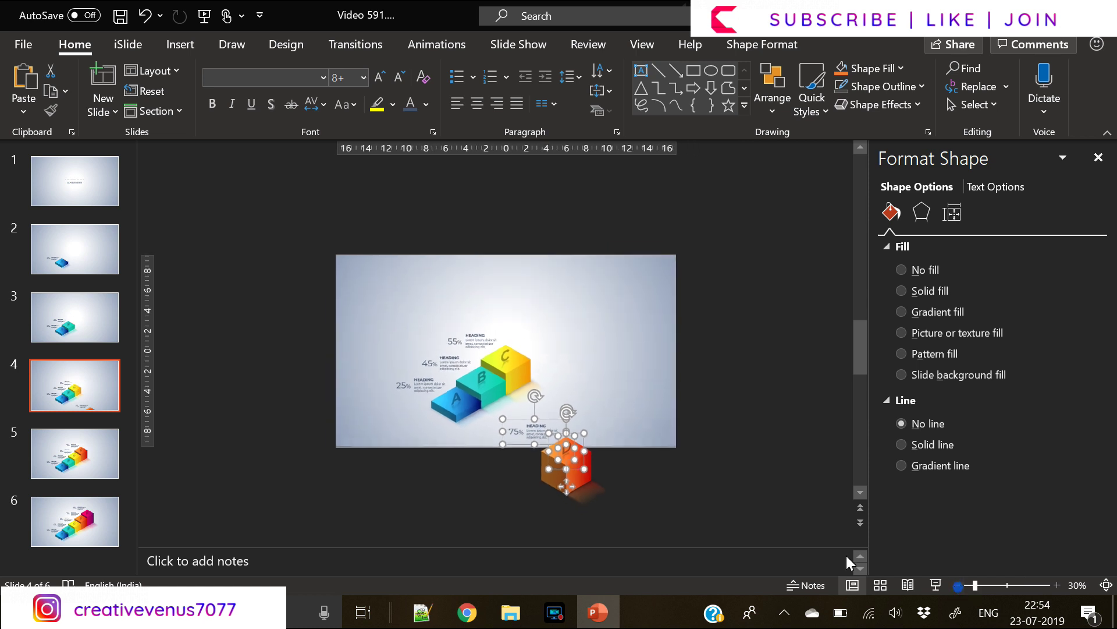
left_click_drag(580, 483, 585, 515)
left_click(742, 495)
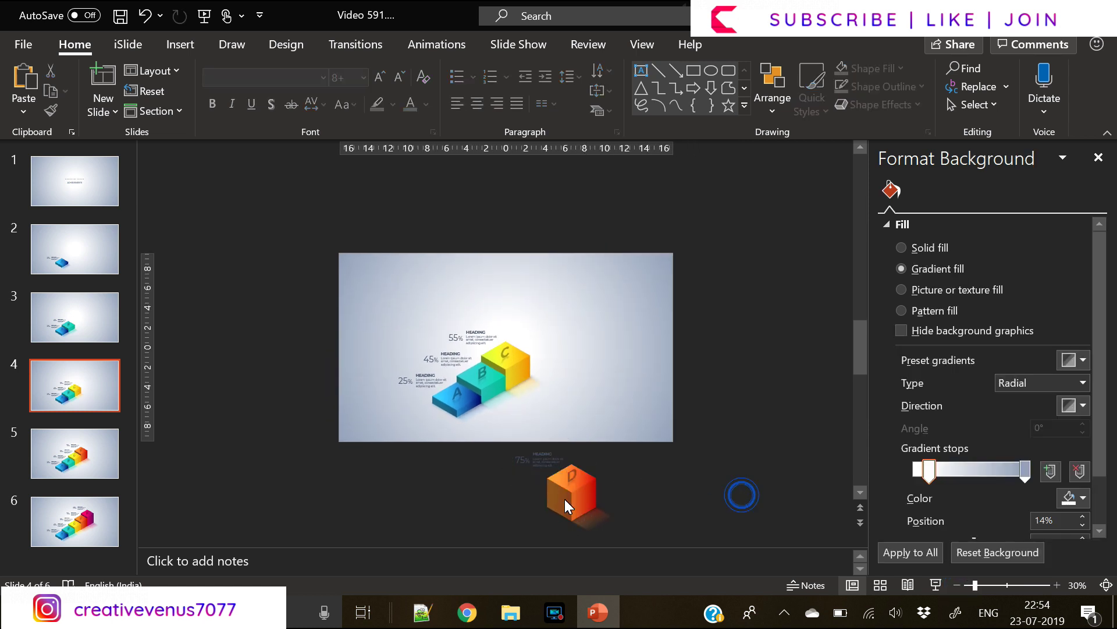
left_click(77, 185)
key("ctrl+a")
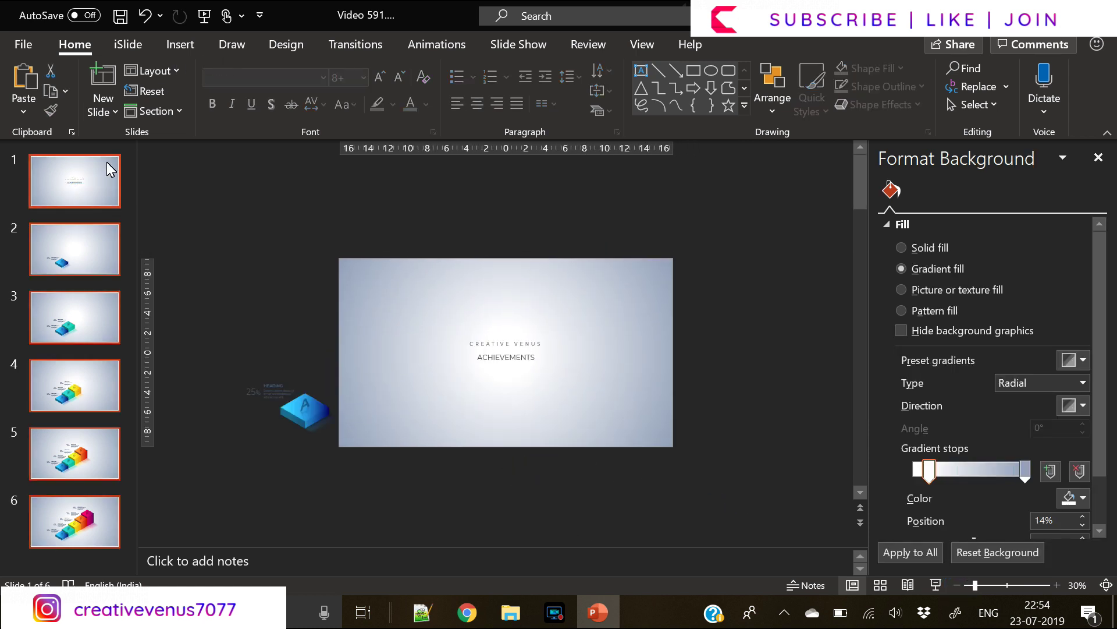
Apply the Morph transition from the Transitions tab to all six selected slides.
left_click(356, 45)
left_click(176, 83)
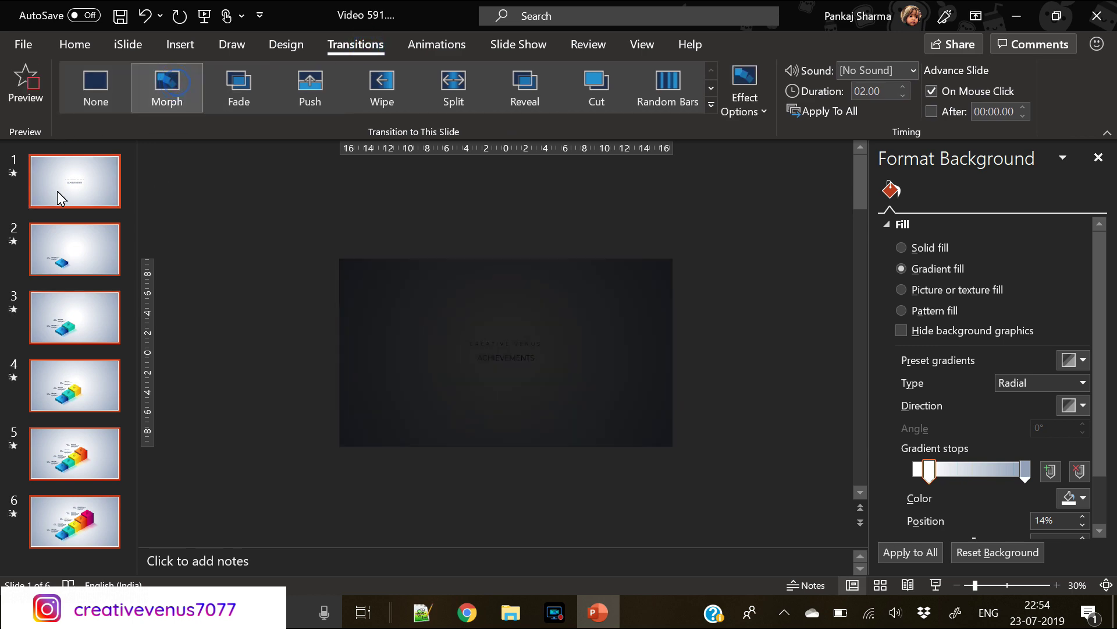